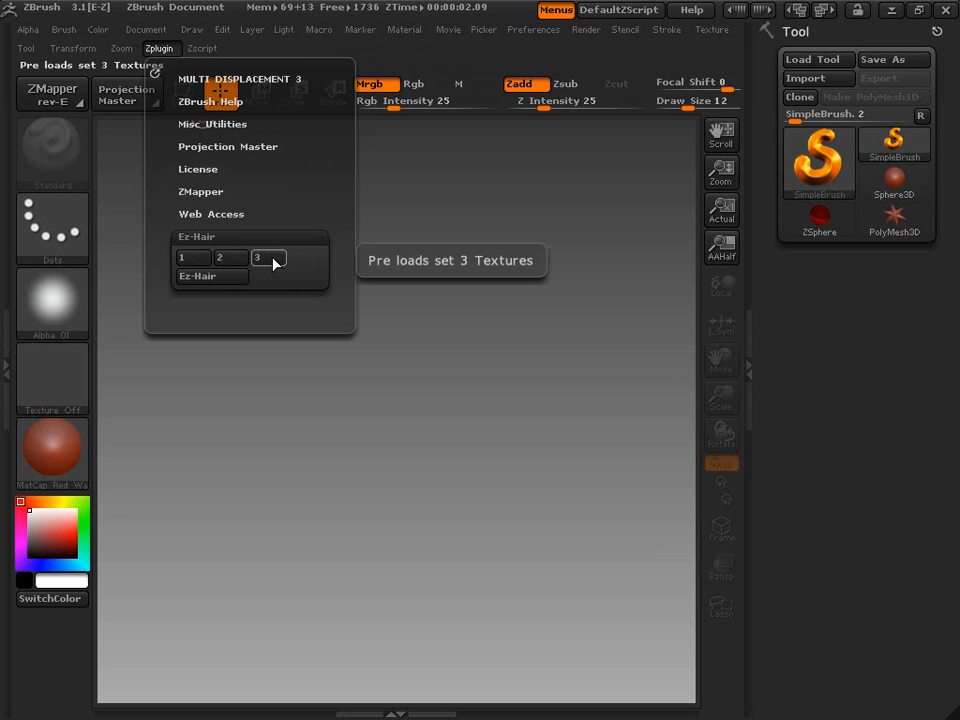
Launch the Ez-Hair plugin and inspect the user alphas it has loaded
{"action": "left_click", "coordinate": [202, 280]}
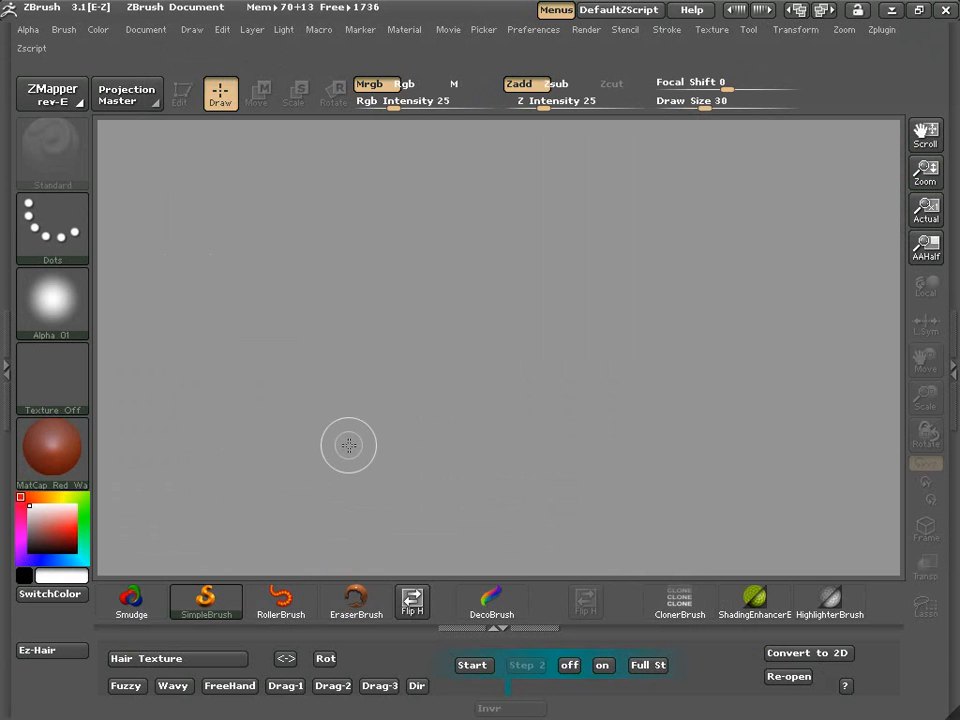
{"action": "left_click", "coordinate": [80, 303]}
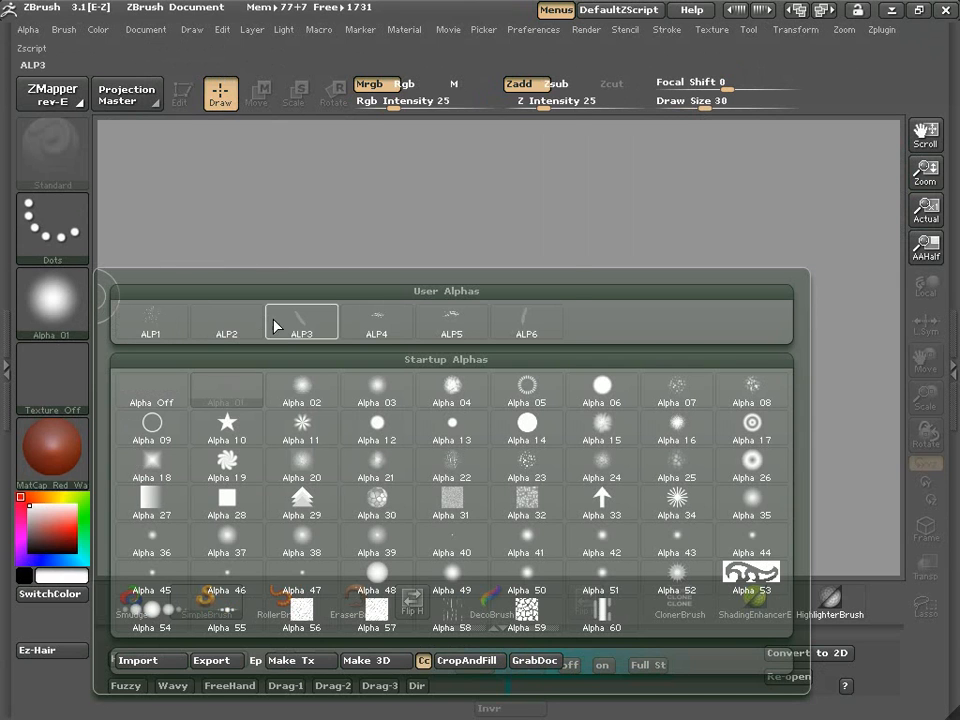
{"action": "mouse_move", "coordinate": [291, 326]}
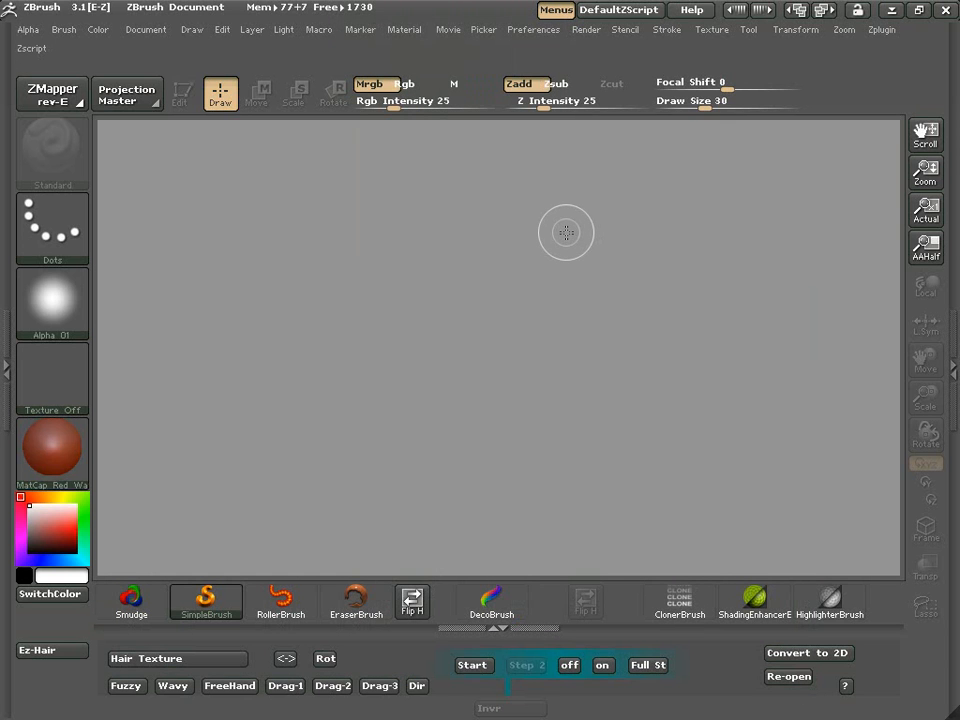
Browse pages 1 to 3 of the Ez-Hair hair texture library, and close it without picking a texture
{"action": "left_click", "coordinate": [150, 660]}
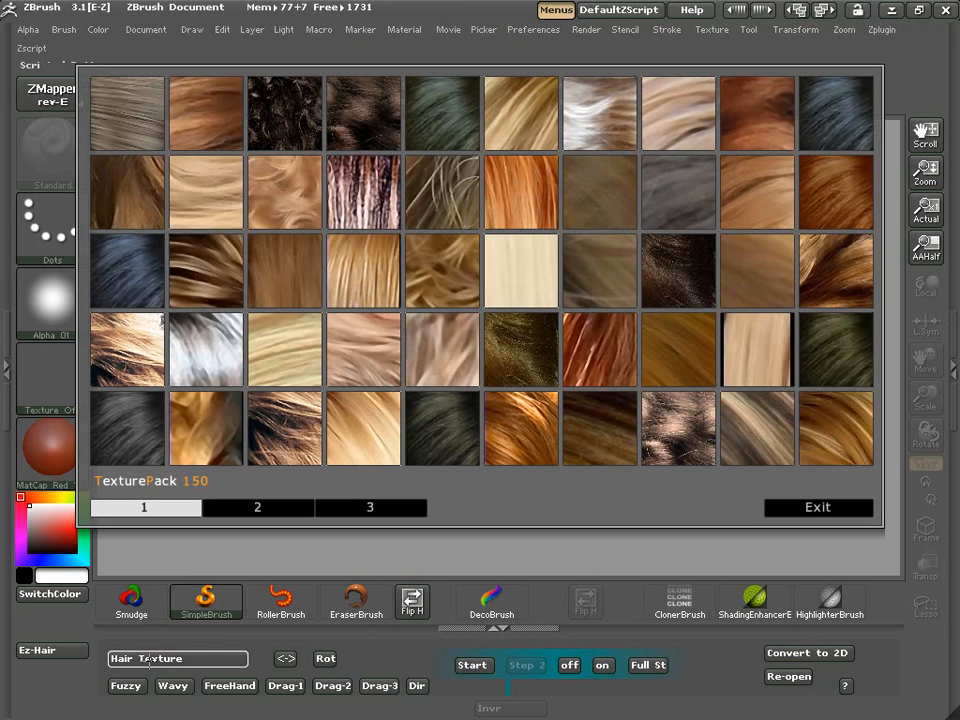
{"action": "left_click", "coordinate": [236, 508]}
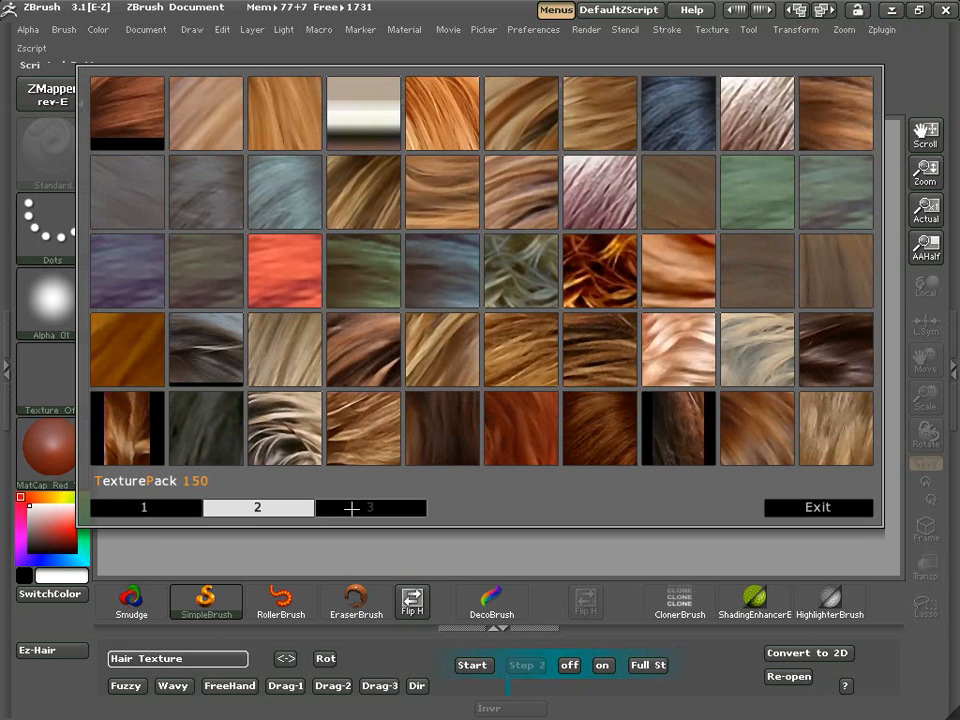
{"action": "left_click", "coordinate": [351, 508]}
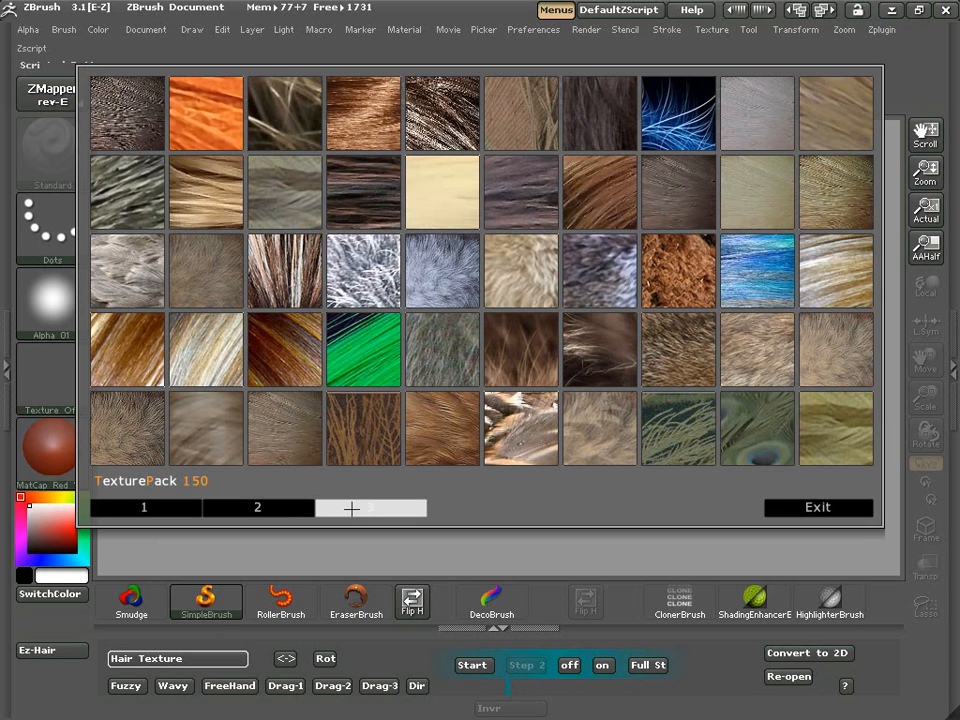
{"action": "left_click", "coordinate": [789, 510]}
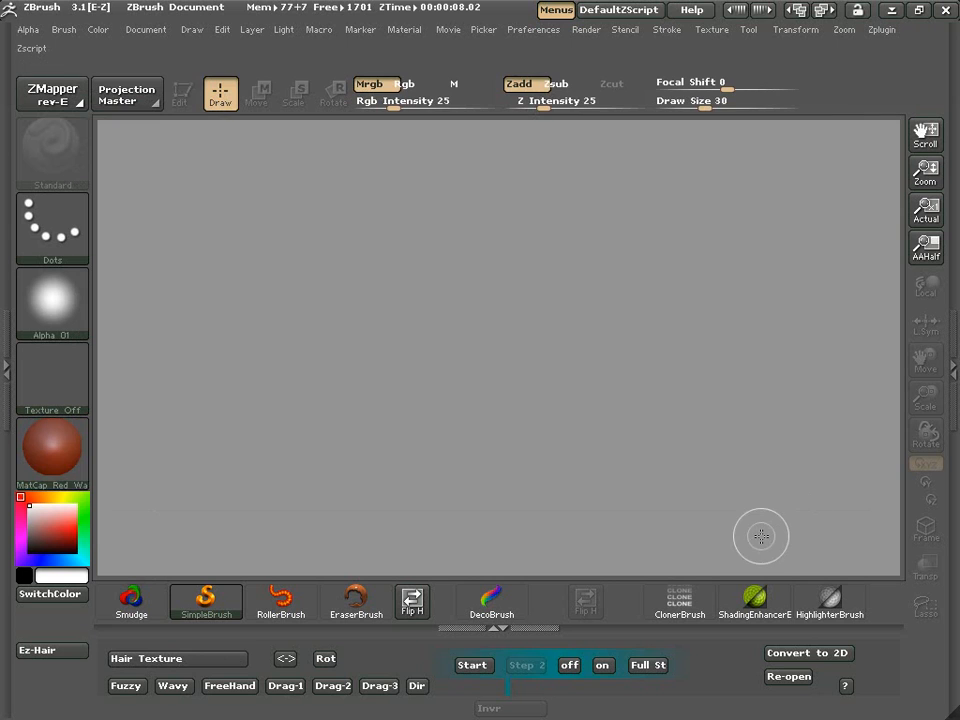
Preload Ez-Hair texture set 1, check the loaded textures, and bring back the Ez-Hair controls
{"action": "left_click", "coordinate": [881, 30]}
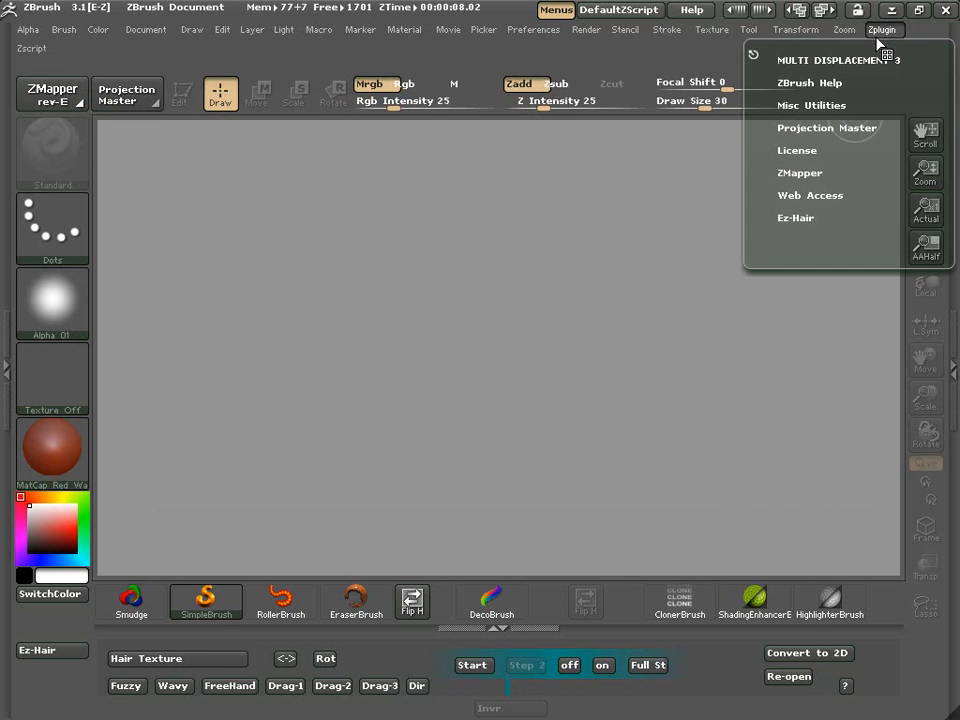
{"action": "left_click", "coordinate": [797, 217]}
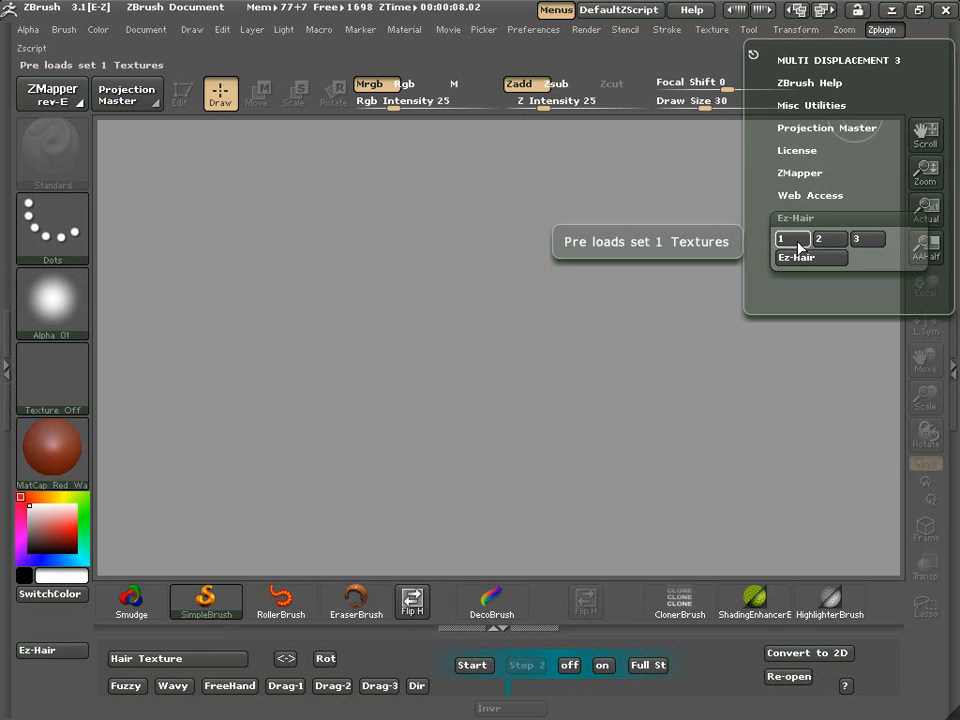
{"action": "left_click", "coordinate": [798, 245]}
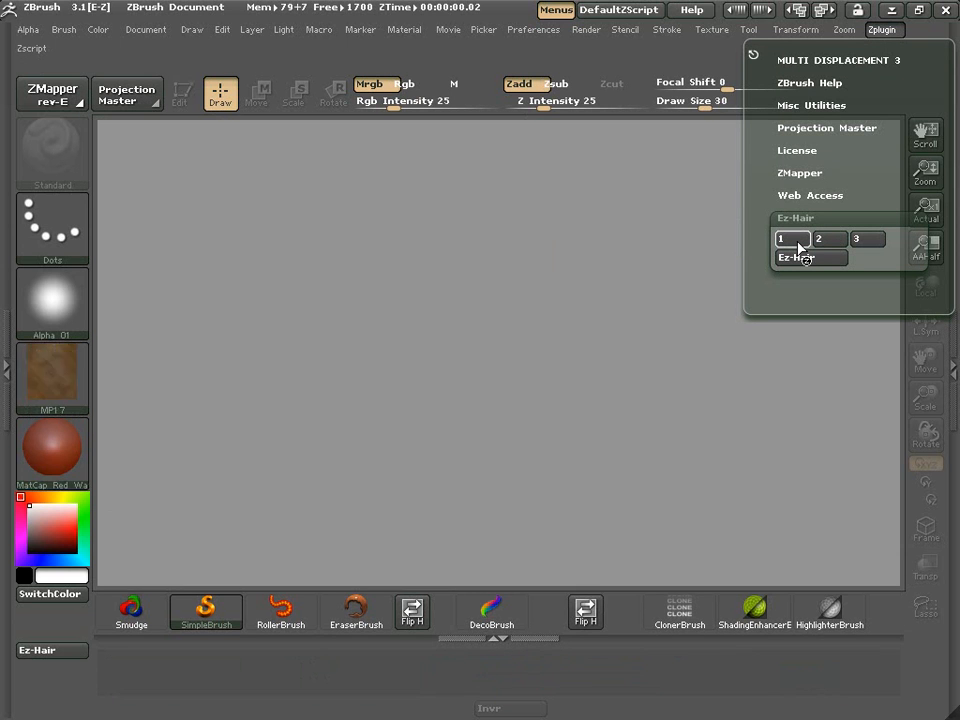
{"action": "left_click", "coordinate": [799, 255]}
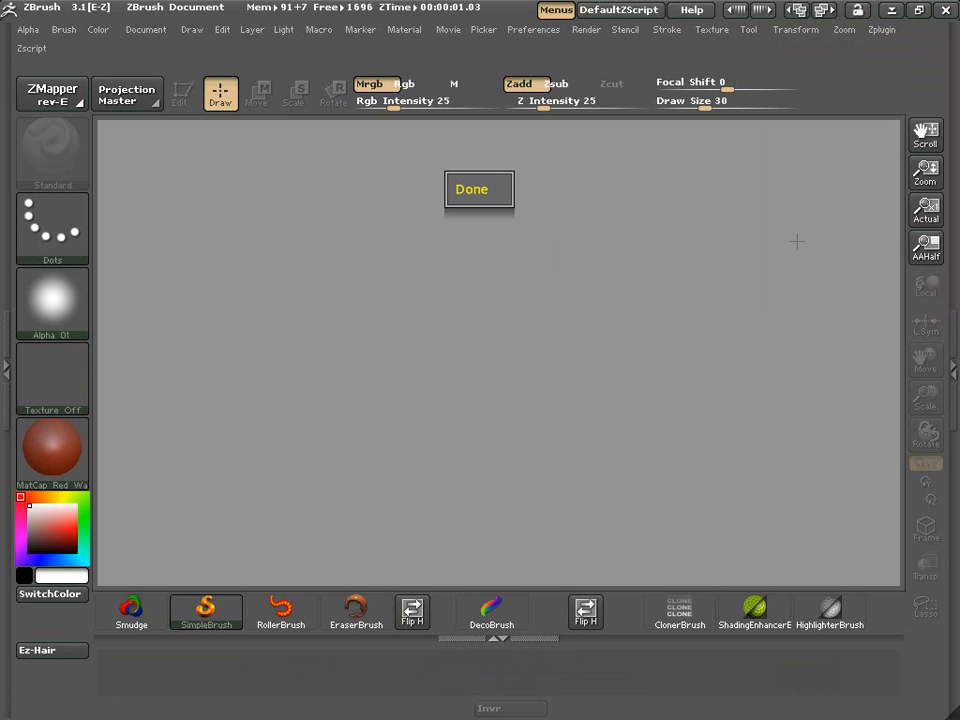
{"action": "left_click", "coordinate": [466, 188]}
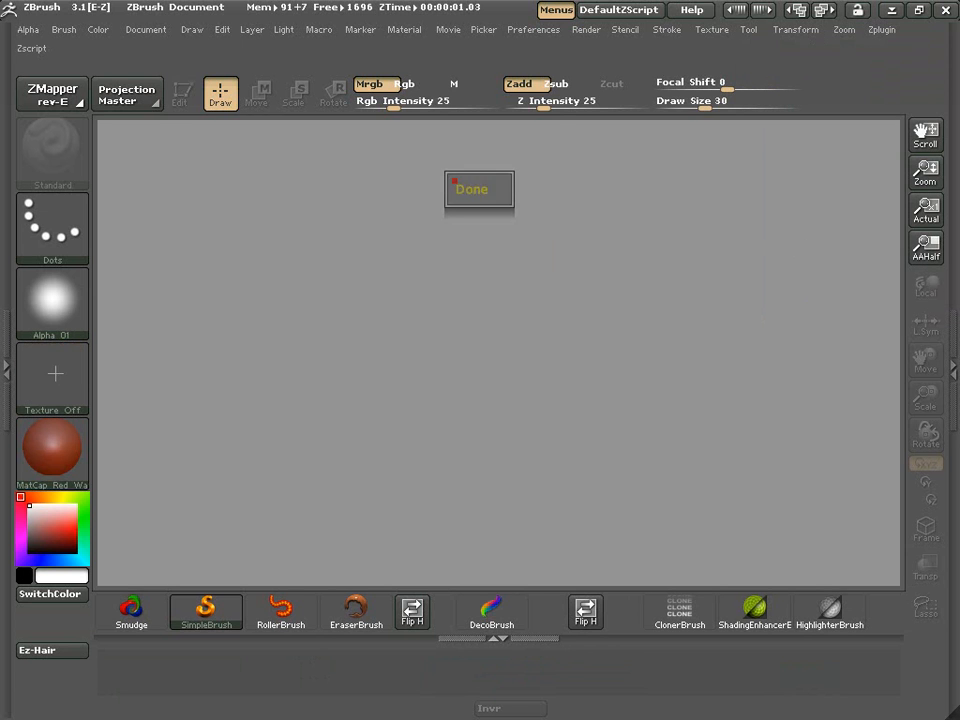
{"action": "left_click", "coordinate": [57, 381]}
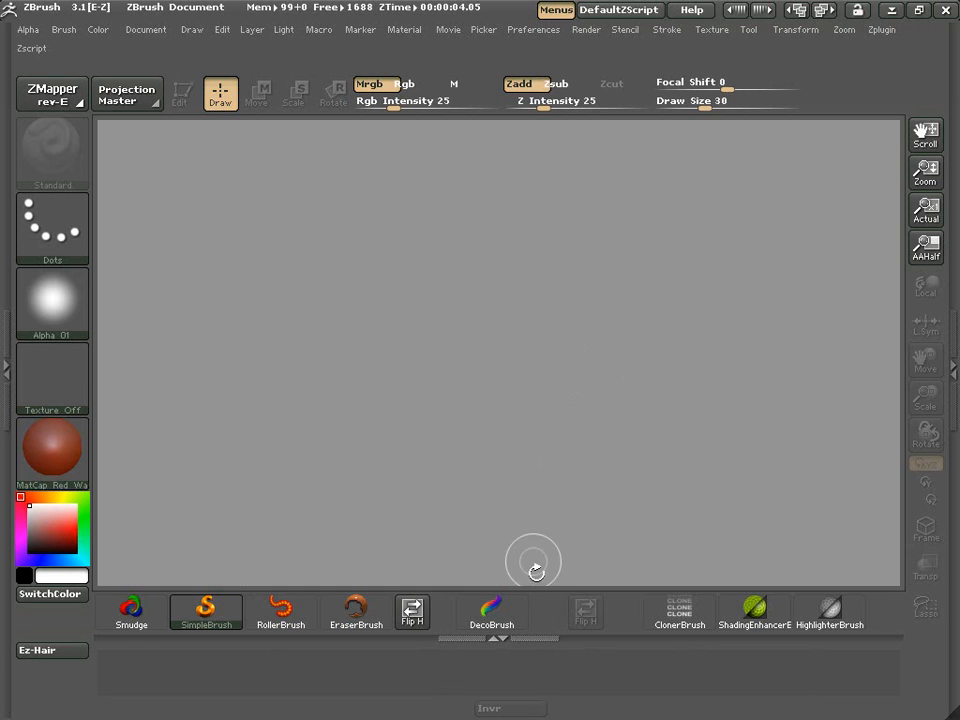
{"action": "left_click", "coordinate": [38, 651]}
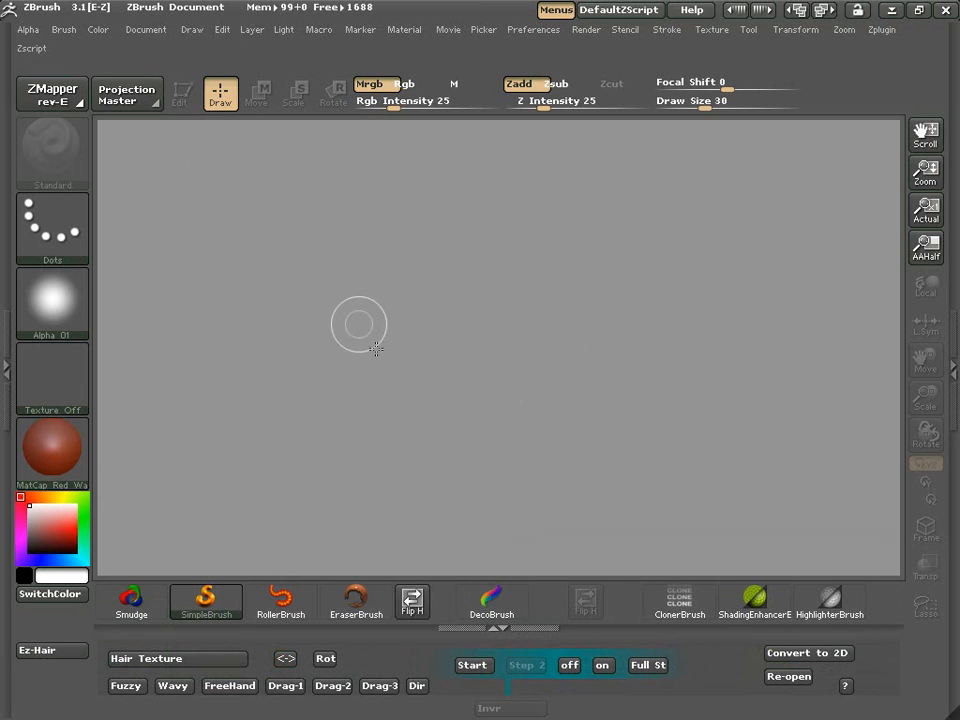
Try running Projection Master on the empty canvas, and restore the Ez-Hair controls
{"action": "left_click", "coordinate": [128, 95]}
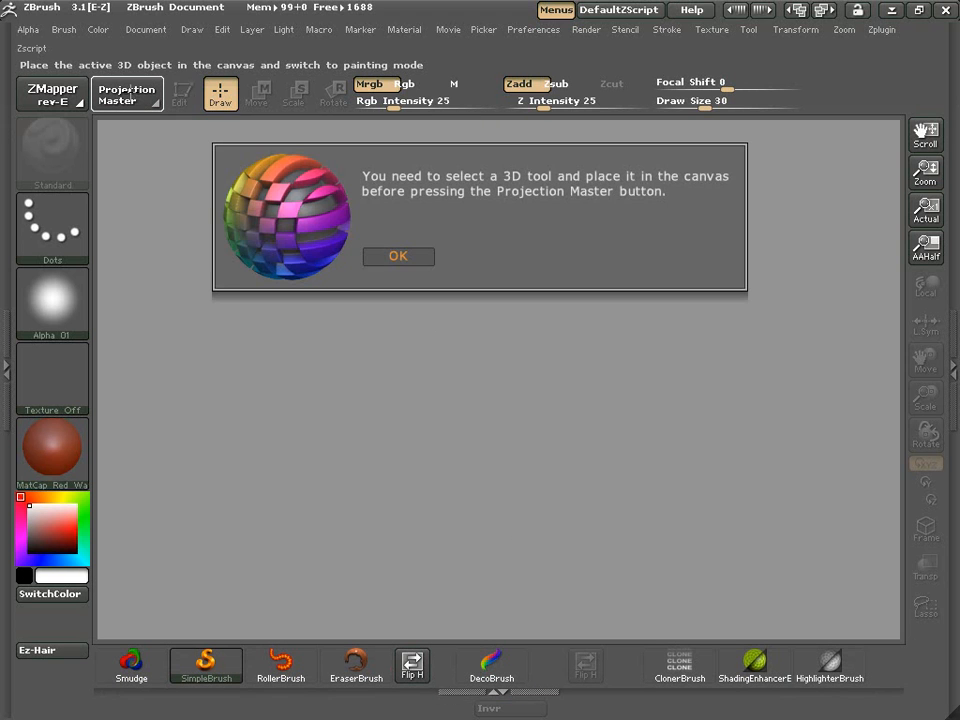
{"action": "left_click", "coordinate": [397, 257]}
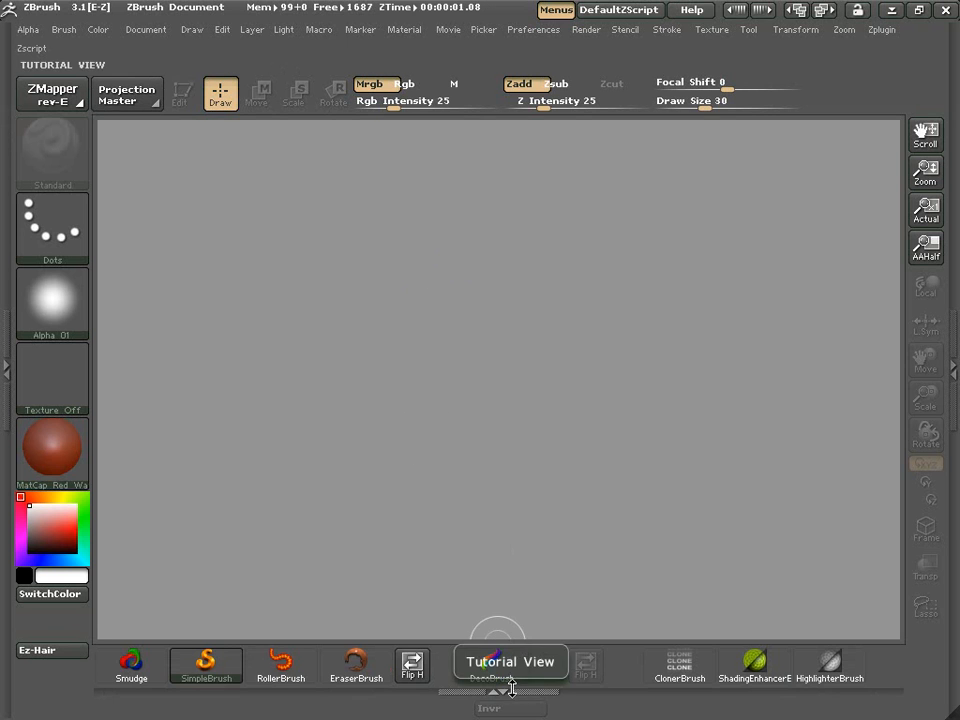
{"action": "left_click", "coordinate": [511, 690]}
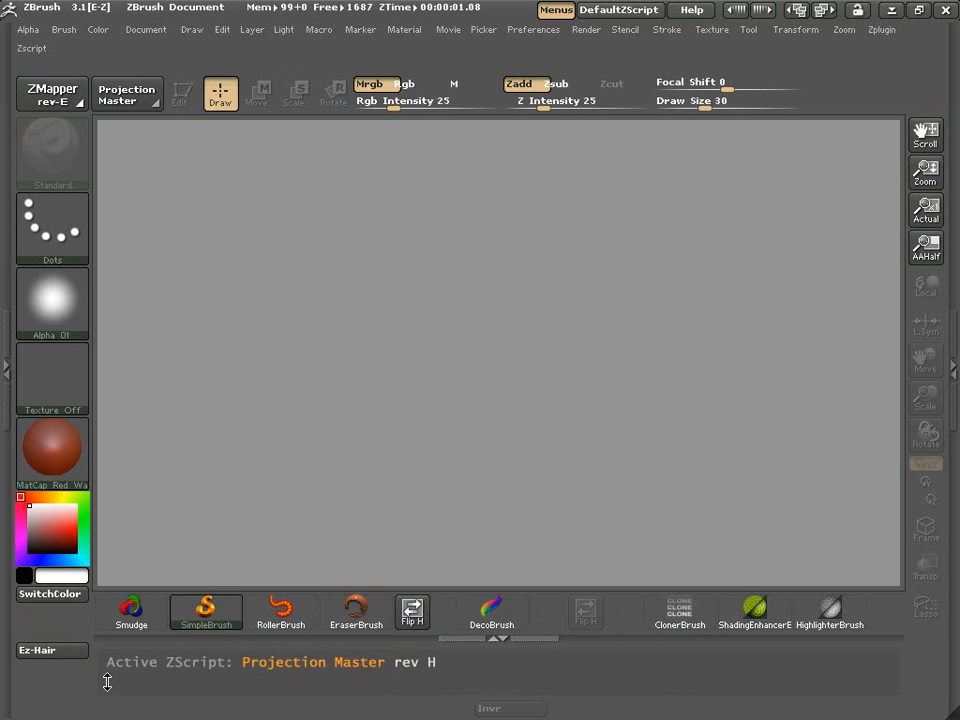
{"action": "left_click", "coordinate": [62, 656]}
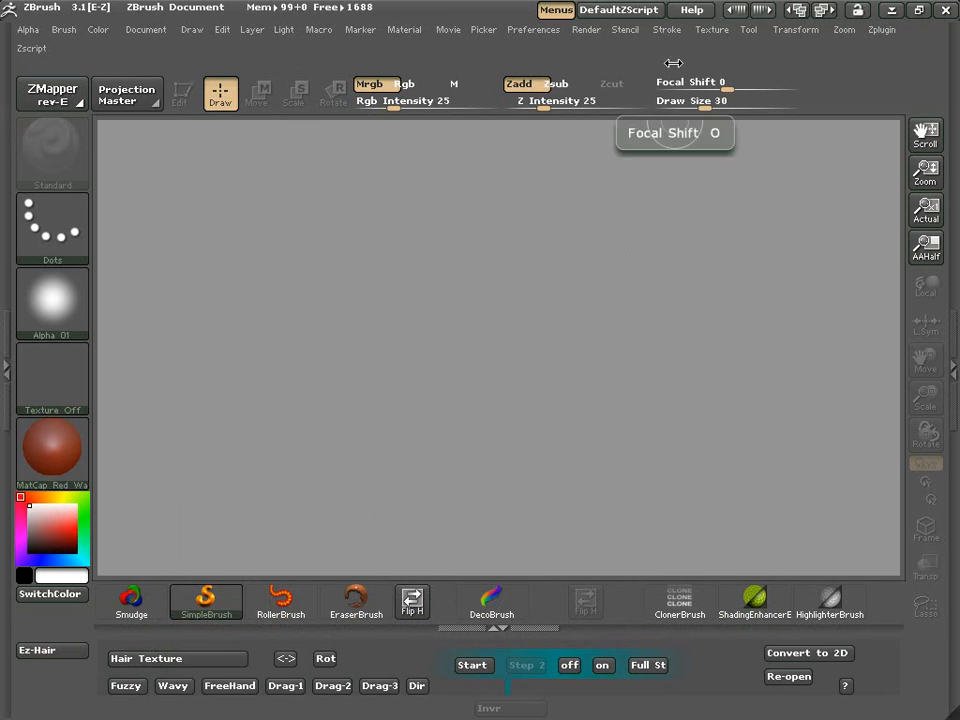
Load the Backup_Tool figure from the startup screen, rotate it to a three-quarter view, and reopen the Ez-Hair controls
{"action": "left_click", "coordinate": [622, 11]}
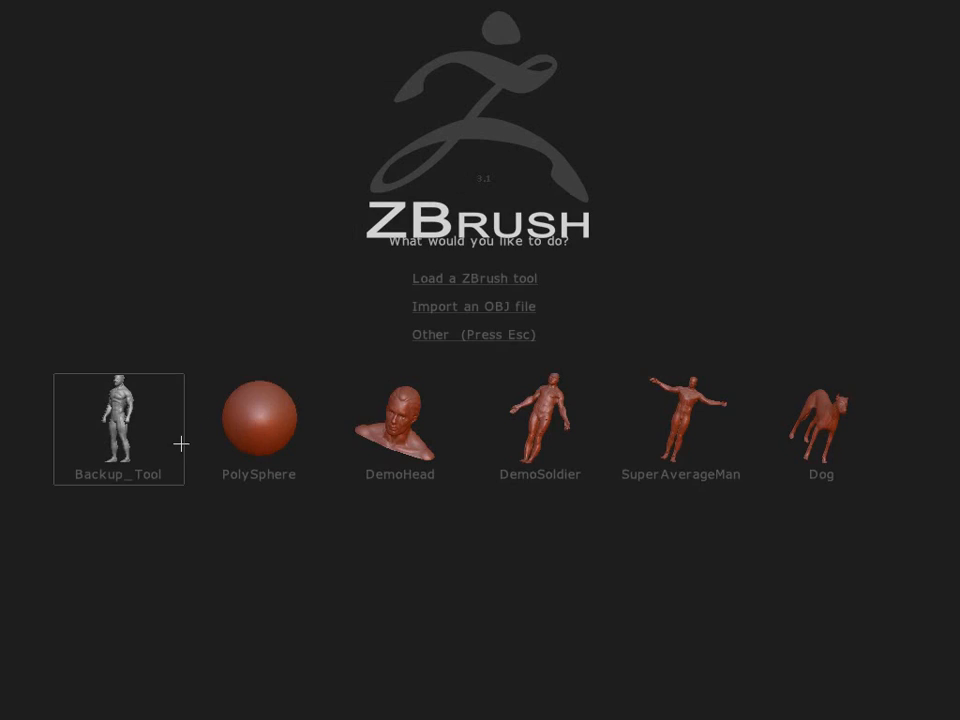
{"action": "left_click", "coordinate": [121, 441]}
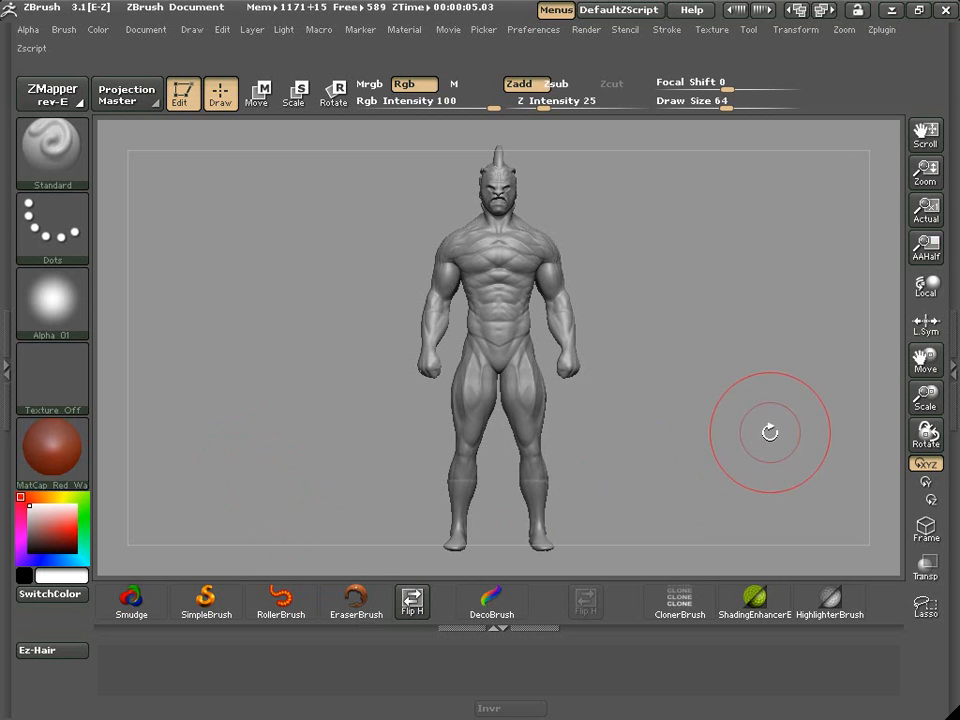
{"action": "mouse_move", "coordinate": [770, 432]}
{"action": "left_mouse_down"}
{"action": "mouse_move", "coordinate": [724, 431]}
{"action": "mouse_move", "coordinate": [580, 560]}
{"action": "left_mouse_up"}
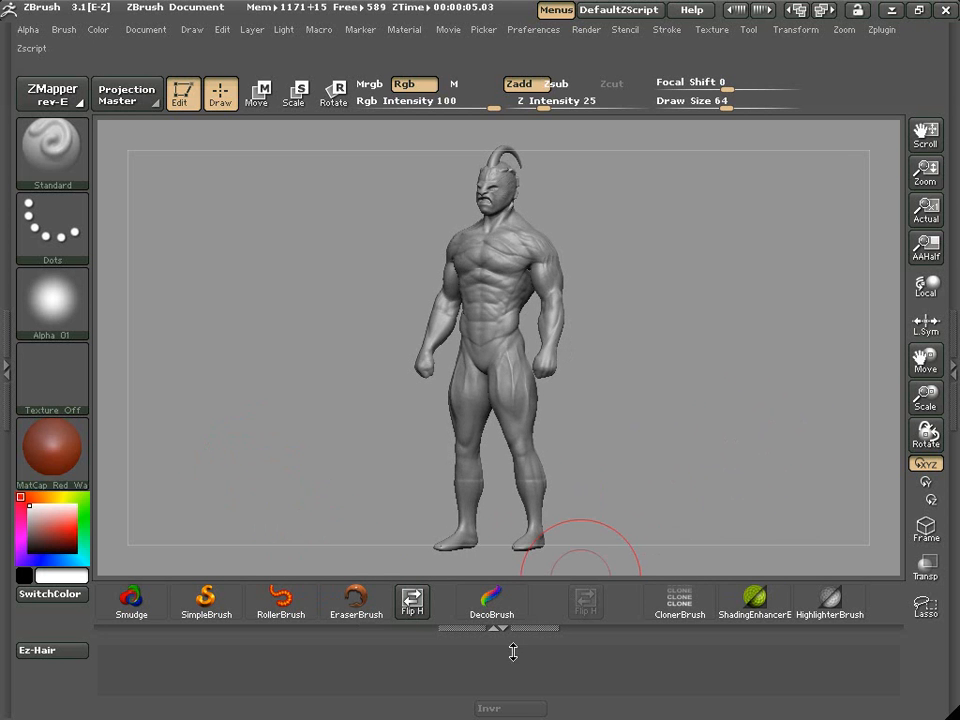
{"action": "left_click", "coordinate": [30, 648]}
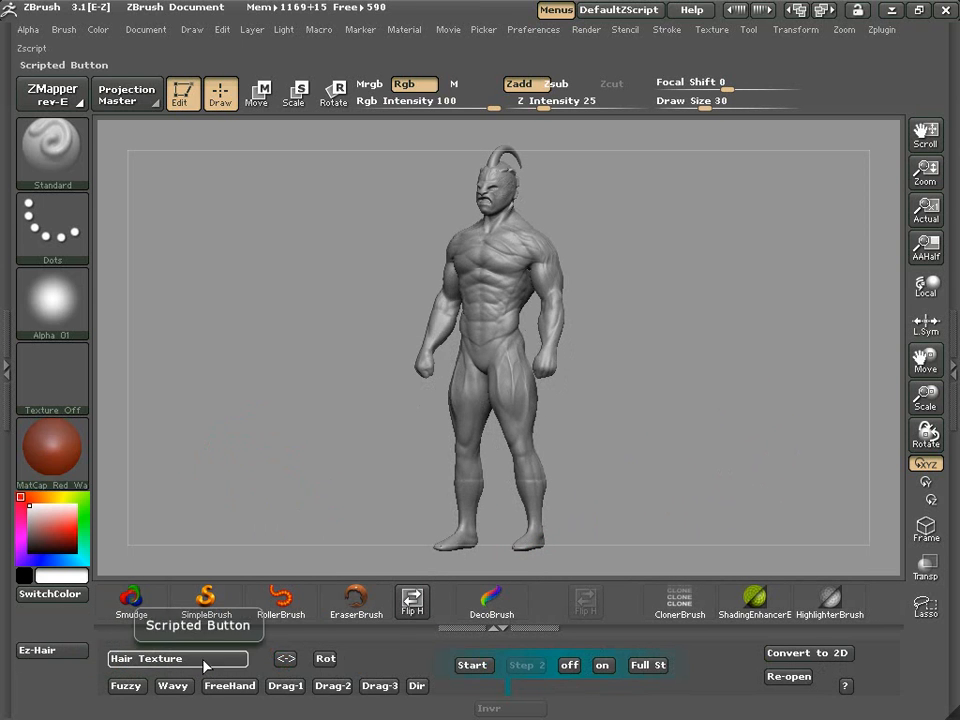
{"action": "left_click", "coordinate": [52, 655]}
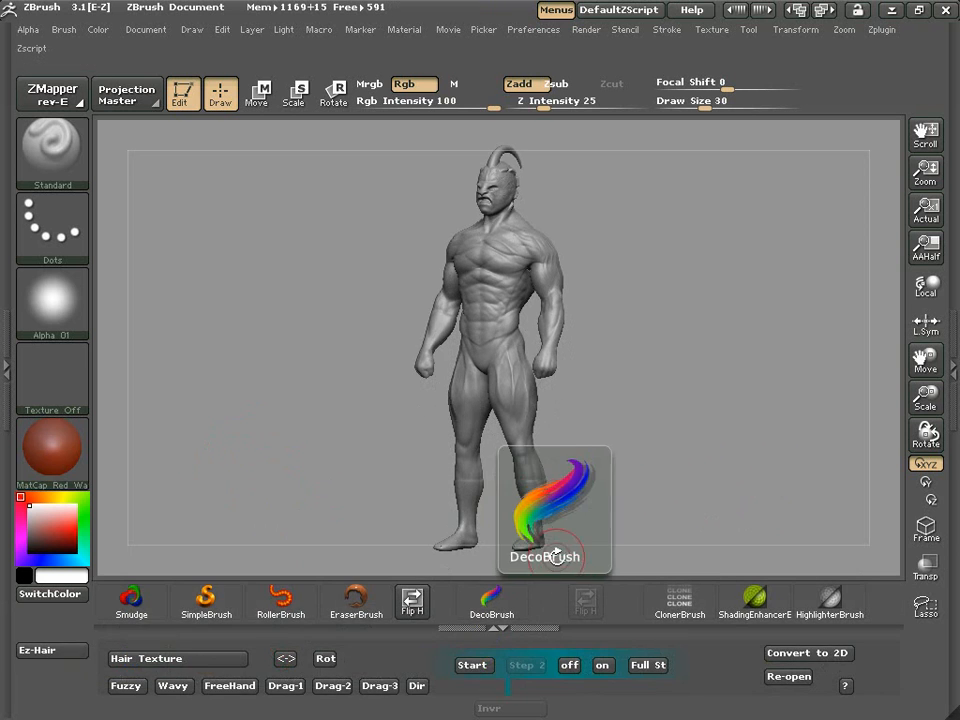
With Texture Off selected, rotate the figure to a slight three-quarter angle and convert it to 2D with Ez-Hair
{"action": "left_click", "coordinate": [180, 95]}
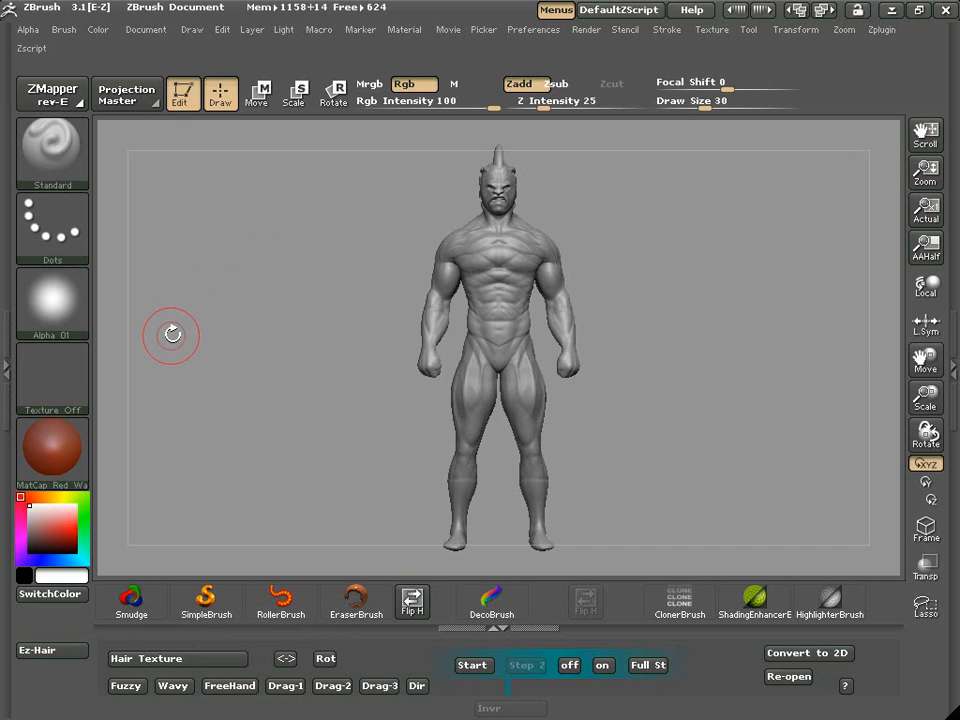
{"action": "left_click", "coordinate": [59, 380]}
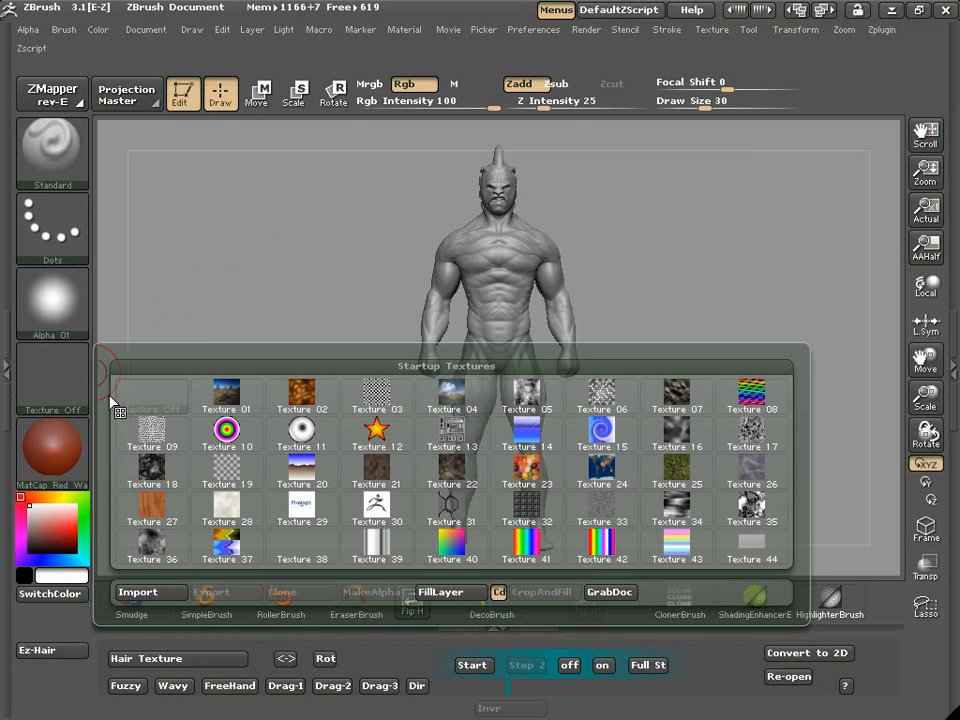
{"action": "left_click", "coordinate": [172, 398]}
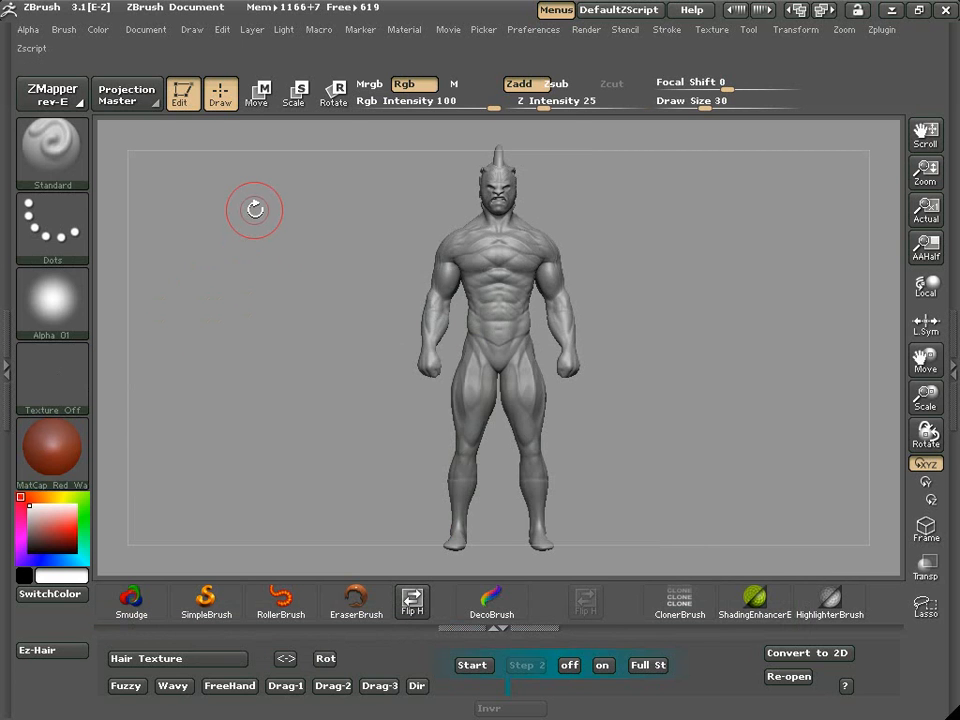
{"action": "left_click_drag", "start_coordinate": [346, 371], "coordinate": [409, 307]}
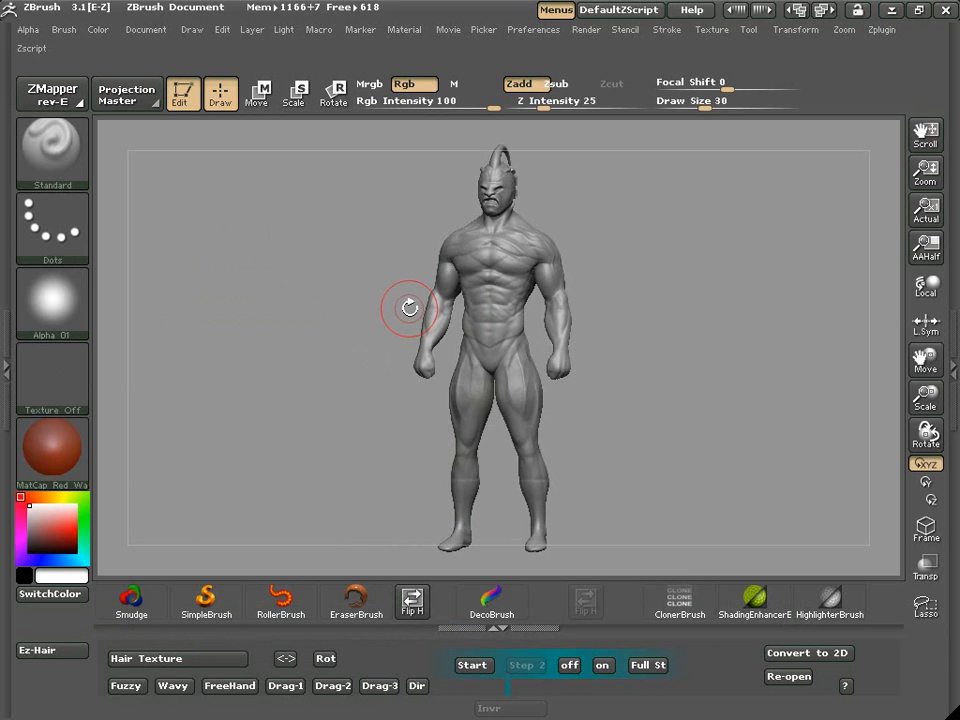
{"action": "left_click", "coordinate": [828, 660]}
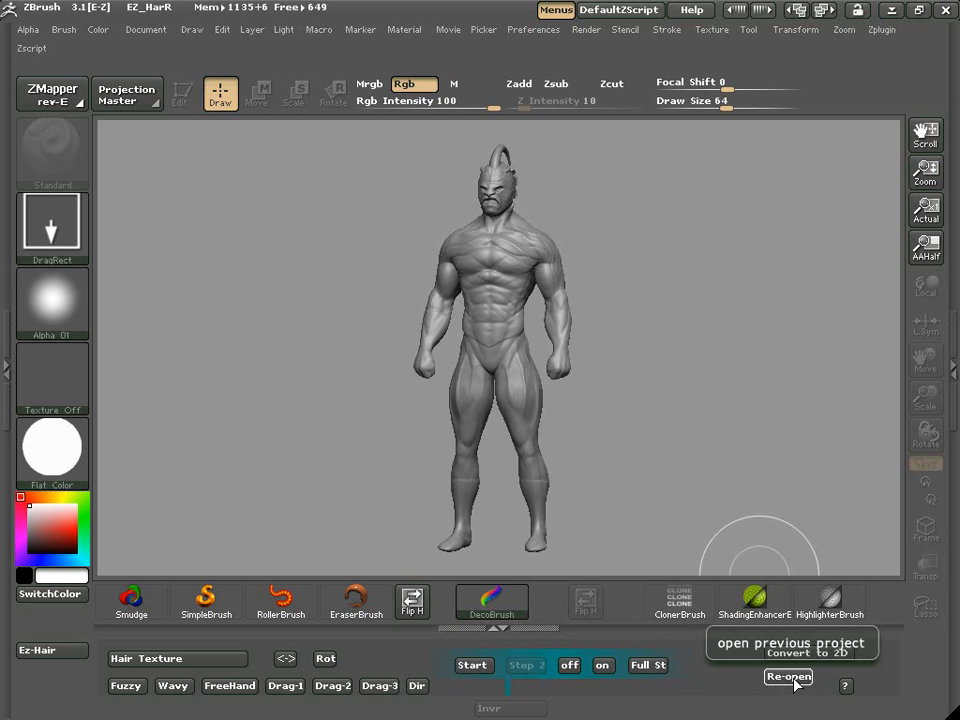
Select the ZGrab01 silhouette alpha of the figure and turn it into a full stencil
{"action": "left_click", "coordinate": [70, 297]}
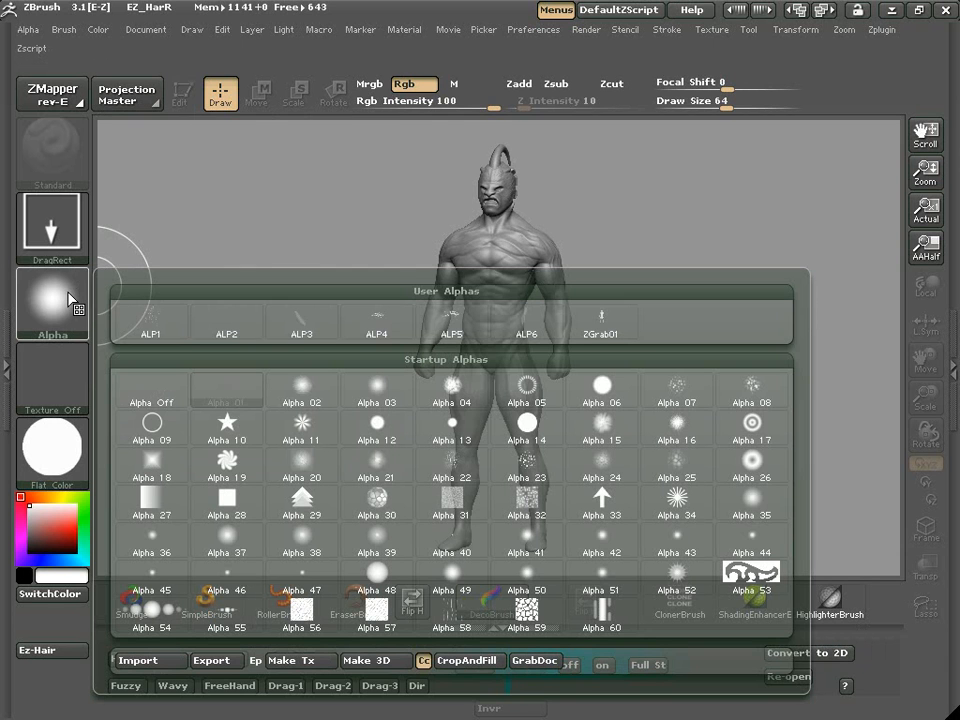
{"action": "mouse_move", "coordinate": [596, 320]}
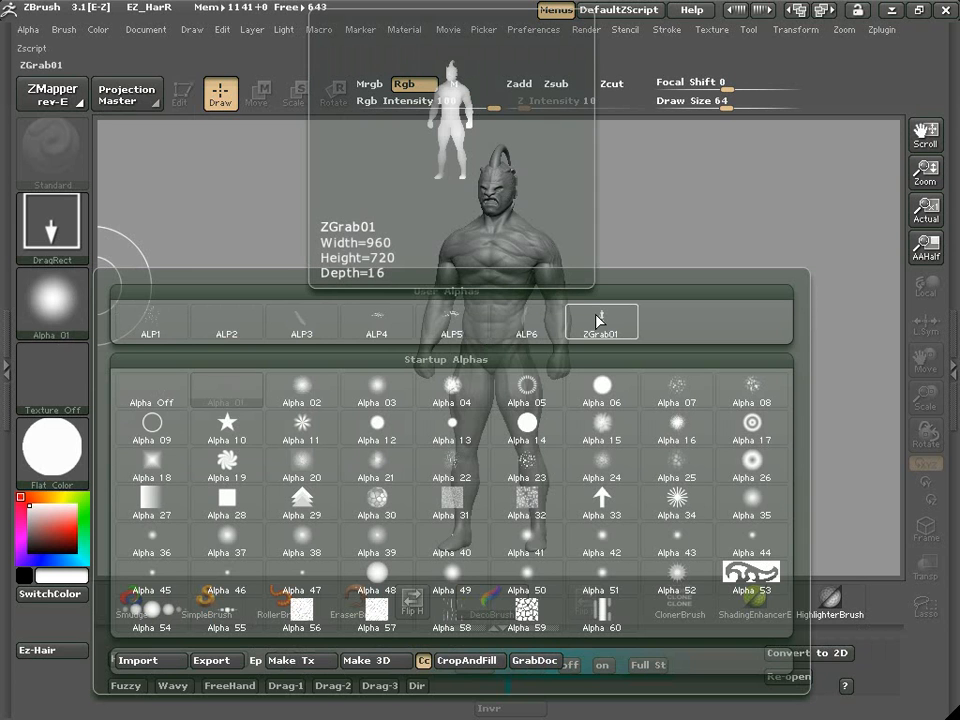
{"action": "left_click", "coordinate": [596, 320]}
{"action": "mouse_move", "coordinate": [80, 322]}
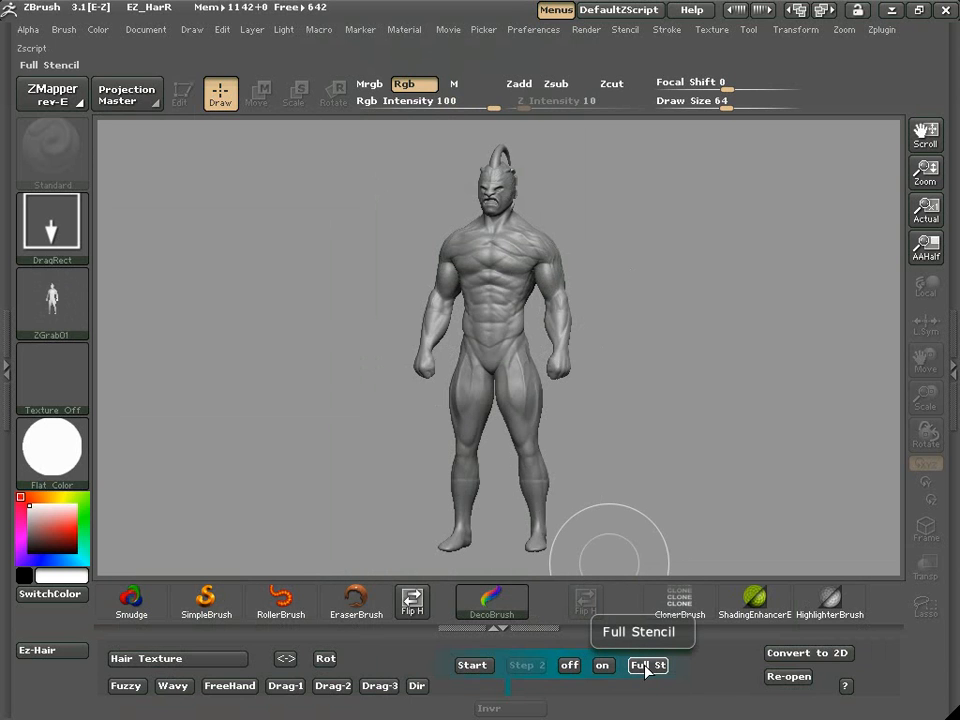
{"action": "mouse_move", "coordinate": [59, 306]}
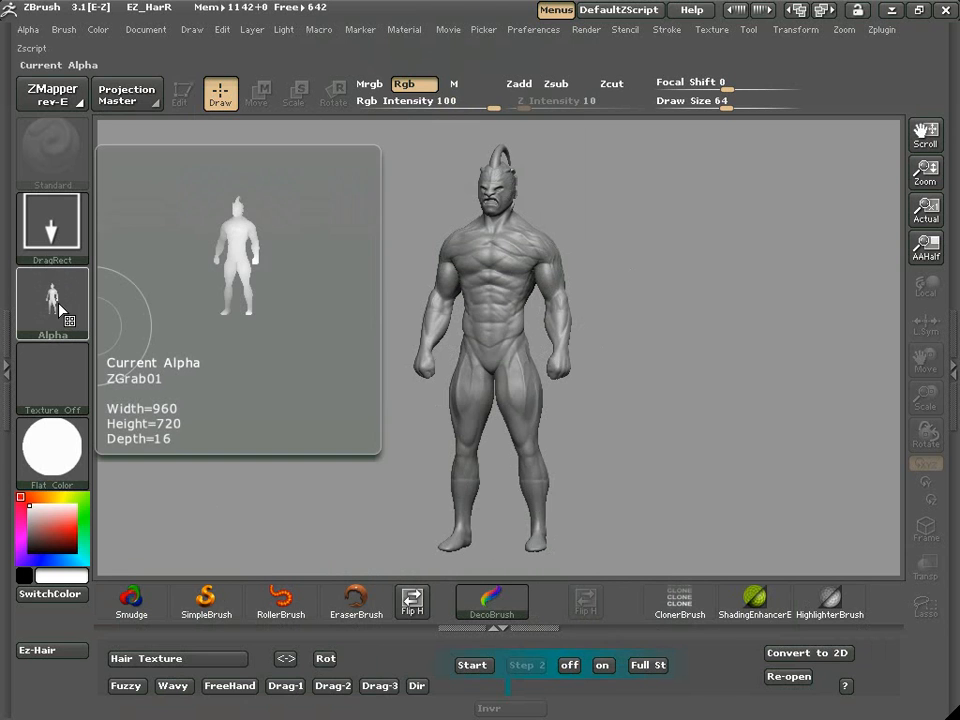
{"action": "left_click", "coordinate": [641, 668]}
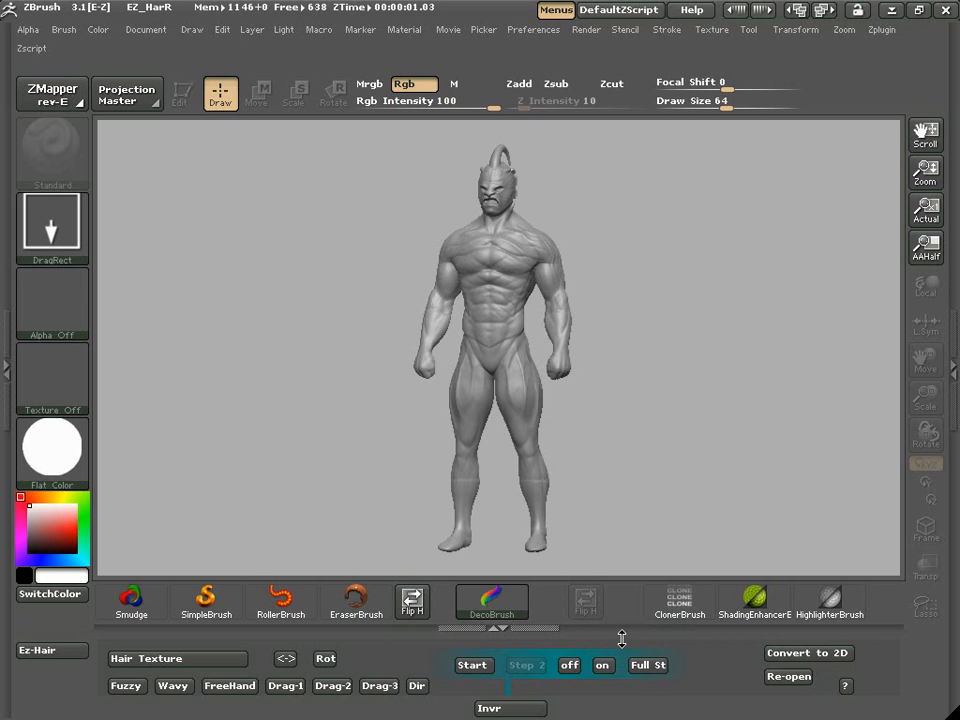
Choose the blue hair texture from page 3 of TexturePack 150 and set Ez-Hair to FreeHand painting
{"action": "left_click", "coordinate": [160, 664]}
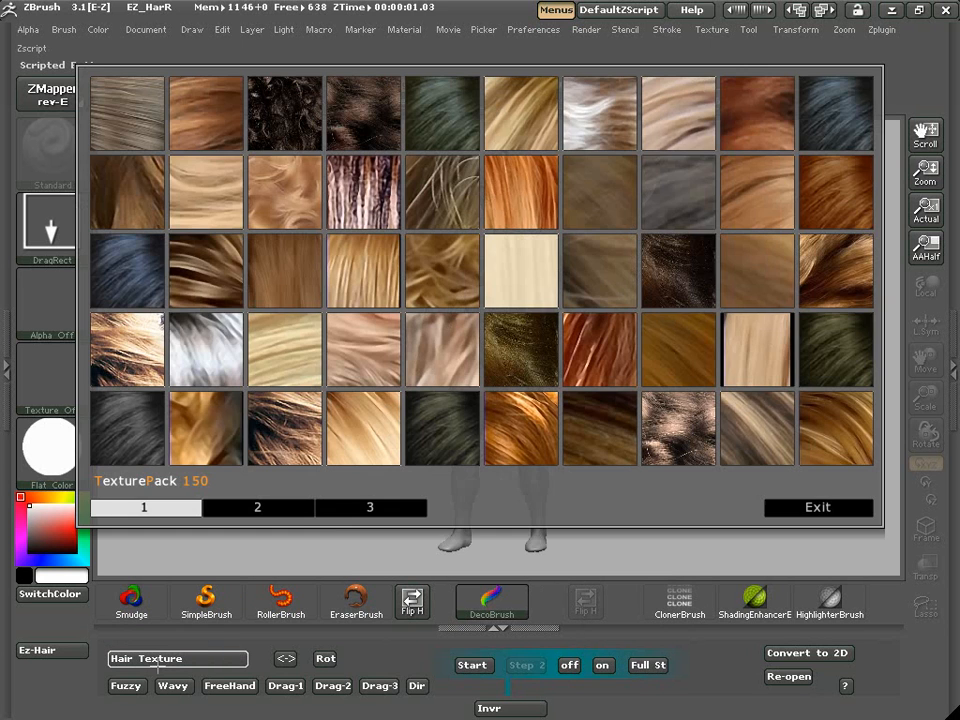
{"action": "left_click", "coordinate": [366, 508]}
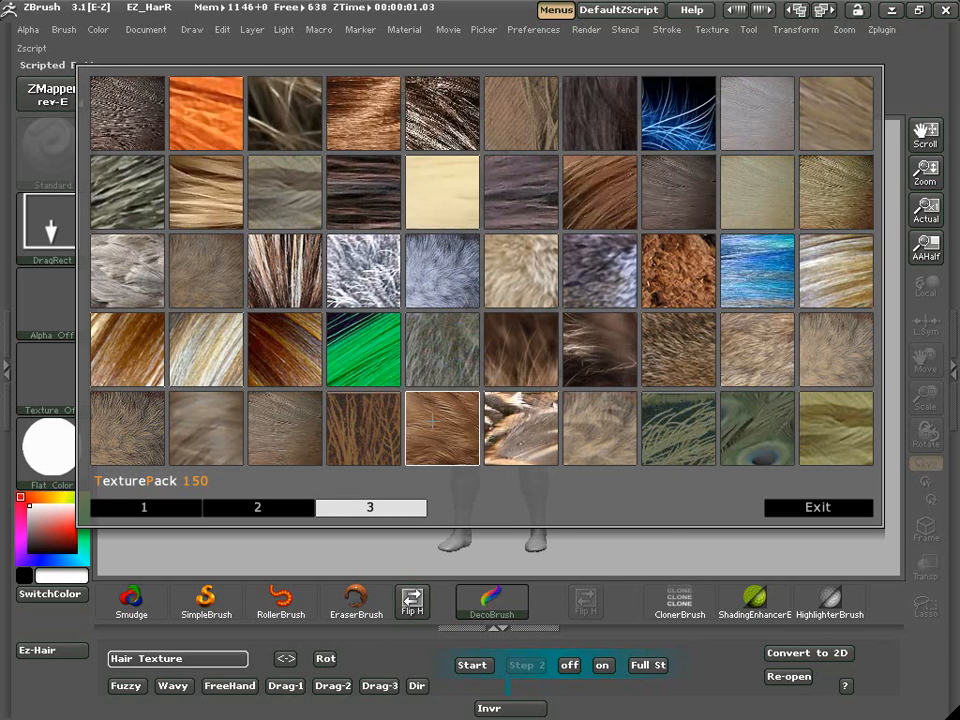
{"action": "left_click", "coordinate": [670, 122]}
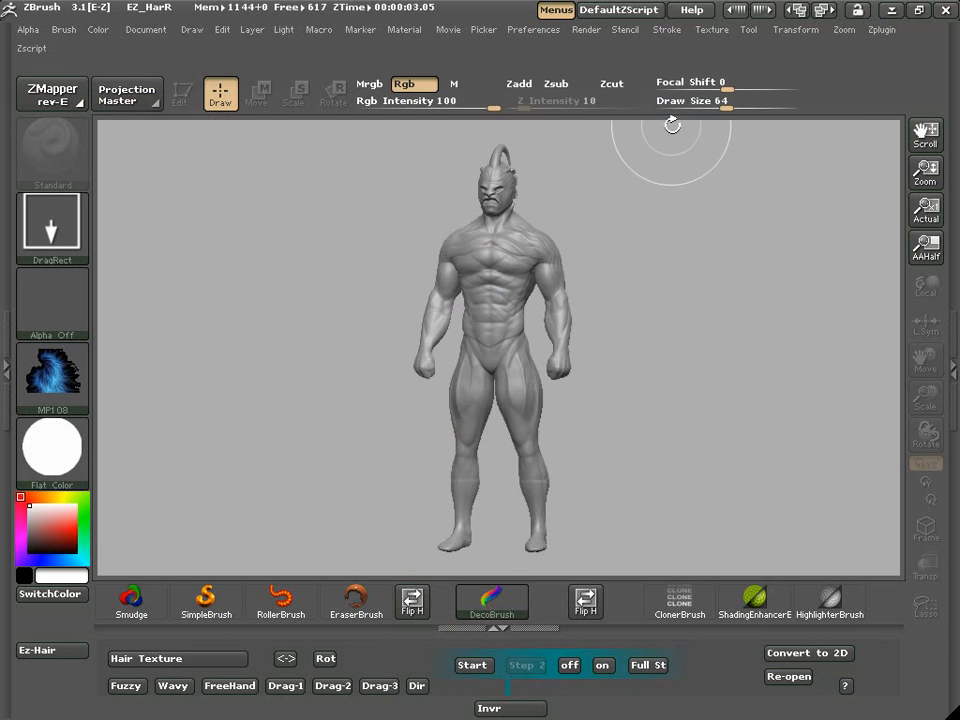
{"action": "left_click", "coordinate": [222, 687]}
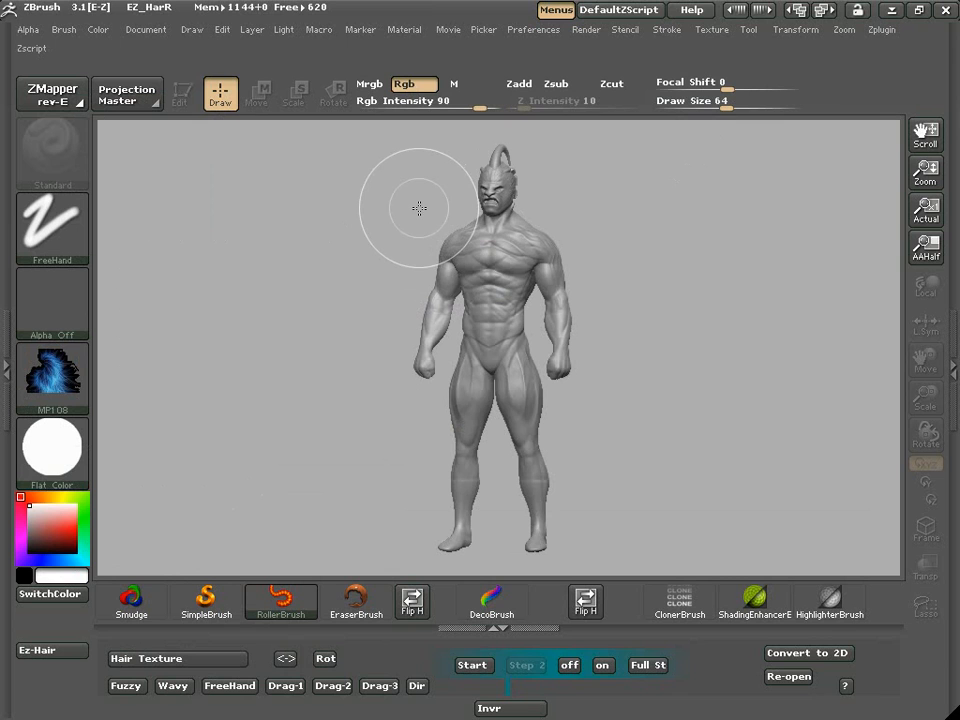
Paint a test patch of blue hair across the figure's torso, turn the stencil off, and discard the paint by re-opening the figure
{"action": "mouse_move", "coordinate": [433, 226]}
{"action": "left_mouse_down"}
{"action": "mouse_move", "coordinate": [511, 322]}
{"action": "mouse_move", "coordinate": [543, 316]}
{"action": "left_mouse_up"}
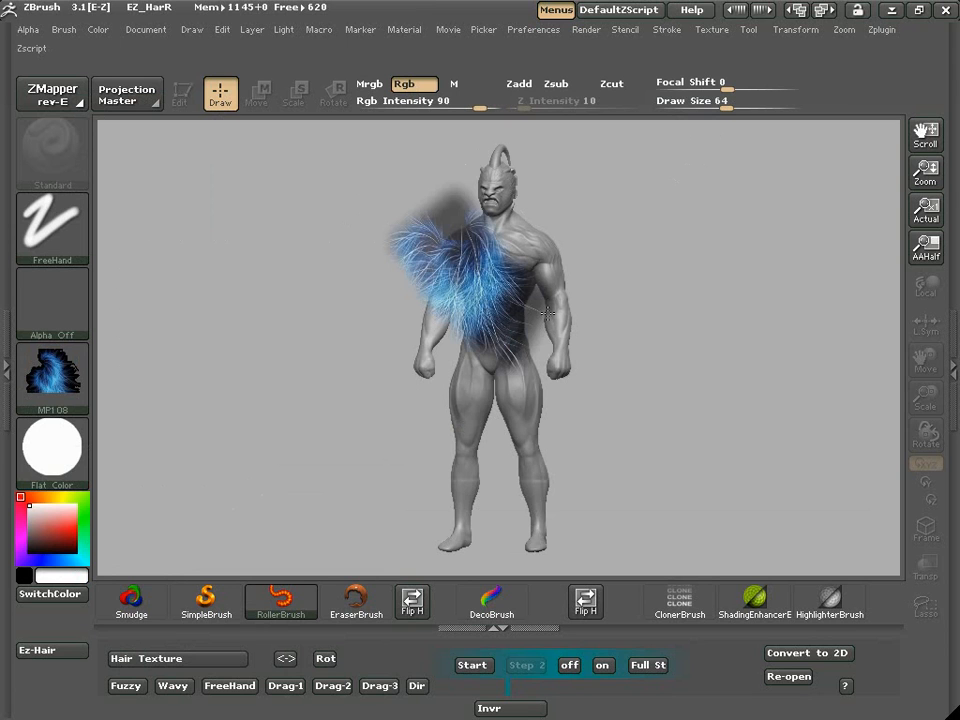
{"action": "left_click_drag", "start_coordinate": [547, 313], "coordinate": [546, 311]}
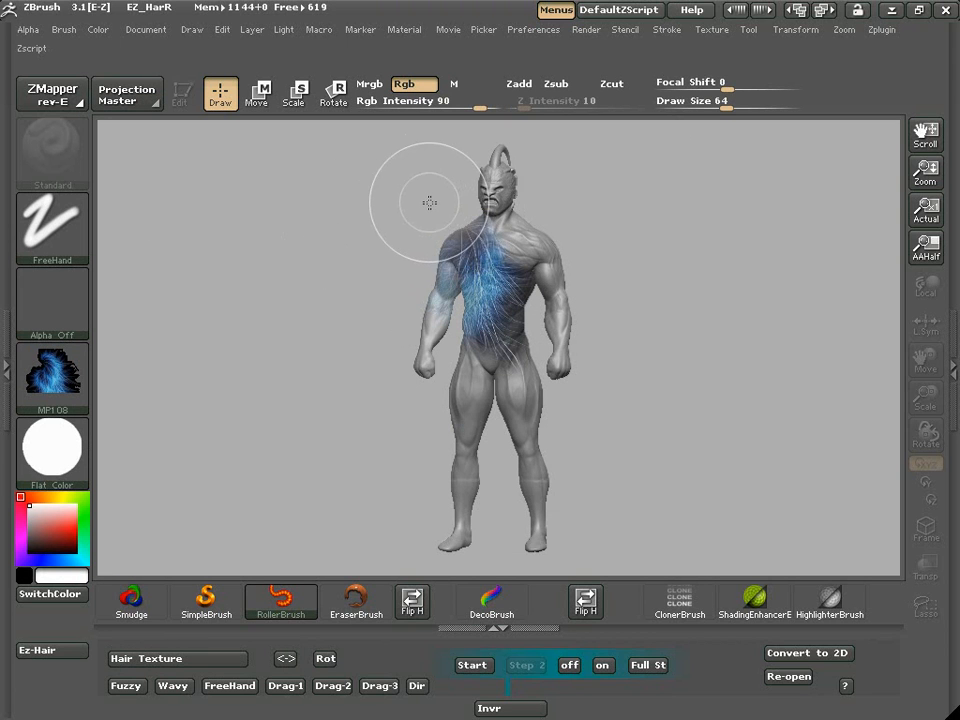
{"action": "left_click", "coordinate": [574, 666]}
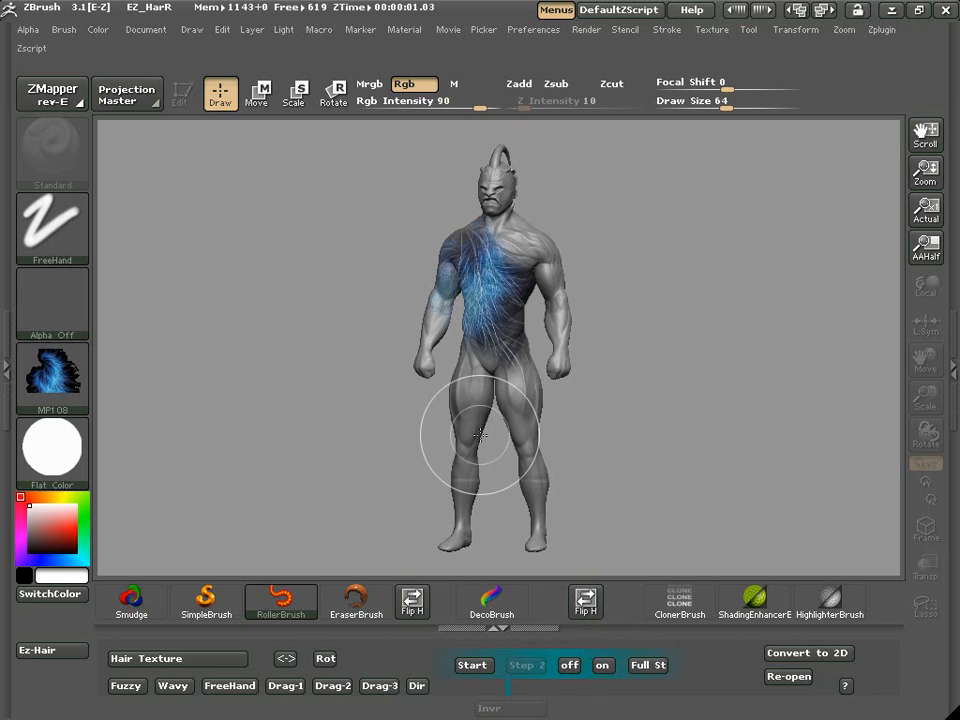
{"action": "left_click", "coordinate": [788, 678]}
{"action": "left_click", "coordinate": [511, 418]}
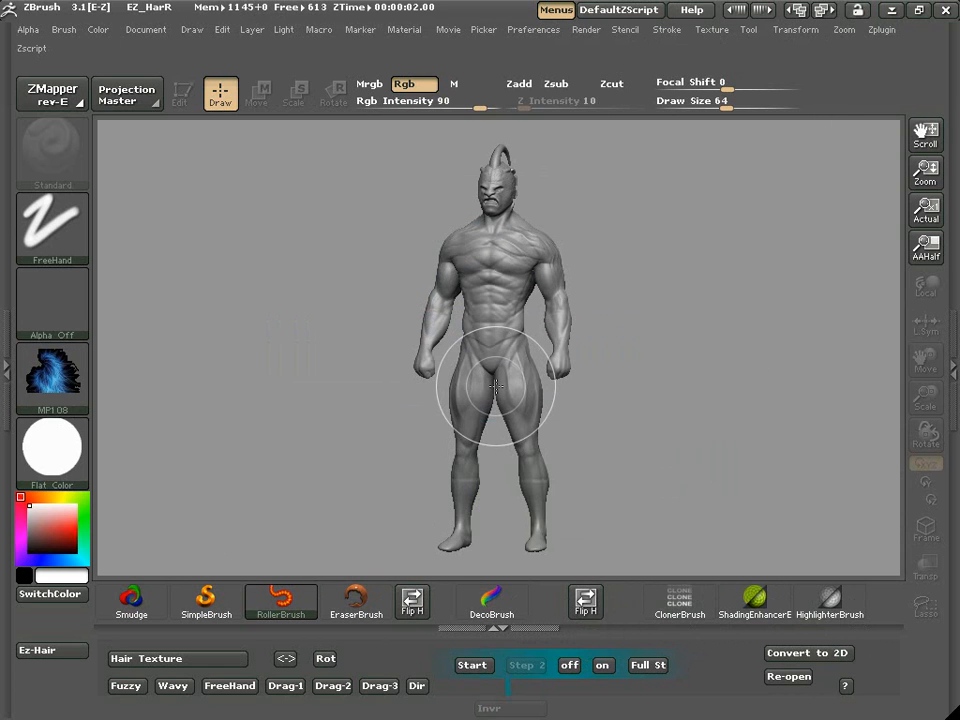
With the stencil on, paint blue hair across the figure's chest and upper arms, and convert the result to 2D with the stencil off
{"action": "left_click", "coordinate": [603, 666]}
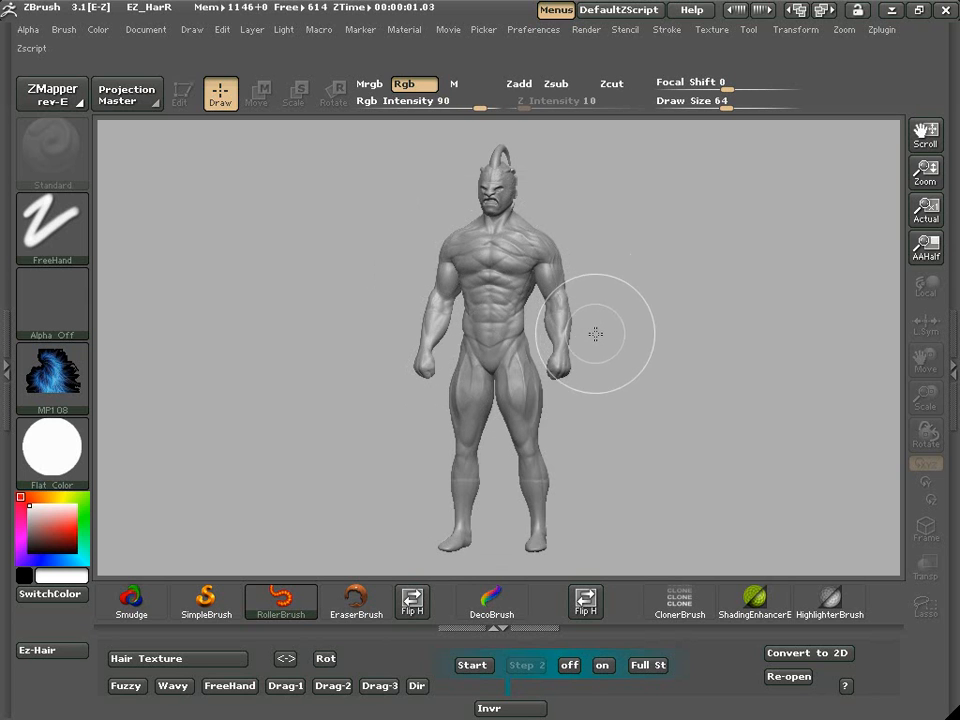
{"action": "mouse_move", "coordinate": [579, 244]}
{"action": "left_mouse_down"}
{"action": "mouse_move", "coordinate": [492, 272]}
{"action": "mouse_move", "coordinate": [419, 255]}
{"action": "left_mouse_up"}
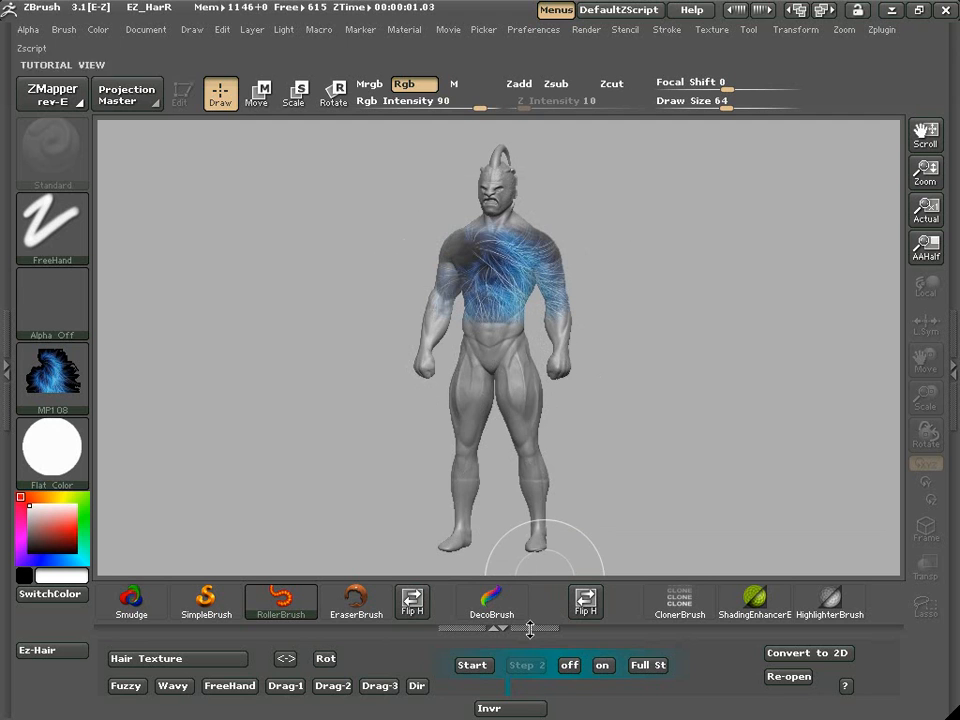
{"action": "left_click", "coordinate": [569, 664]}
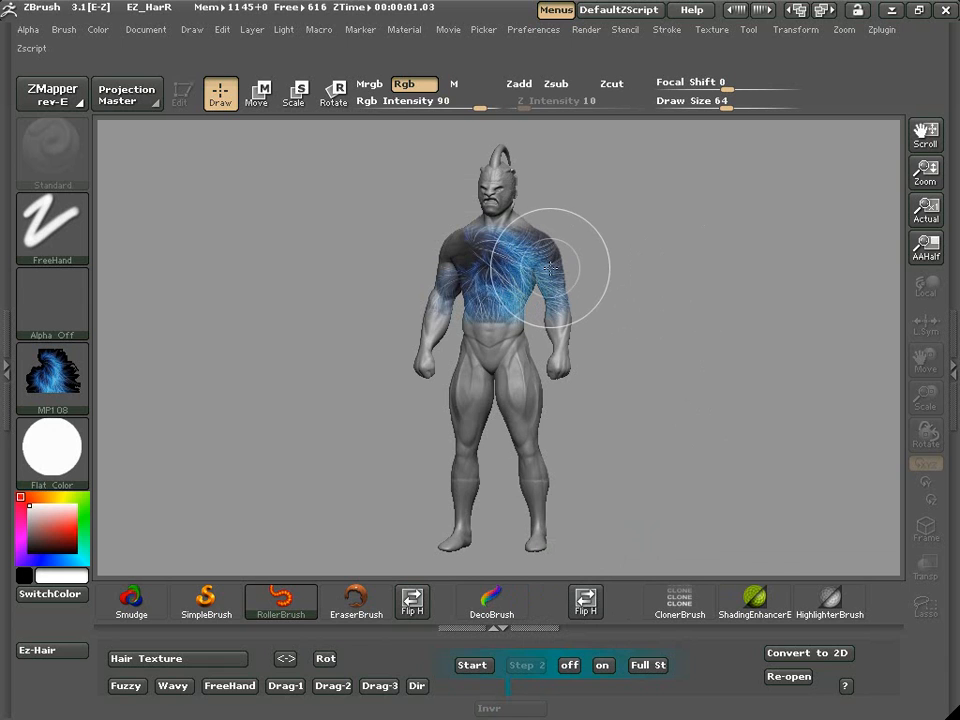
{"action": "left_click", "coordinate": [803, 658]}
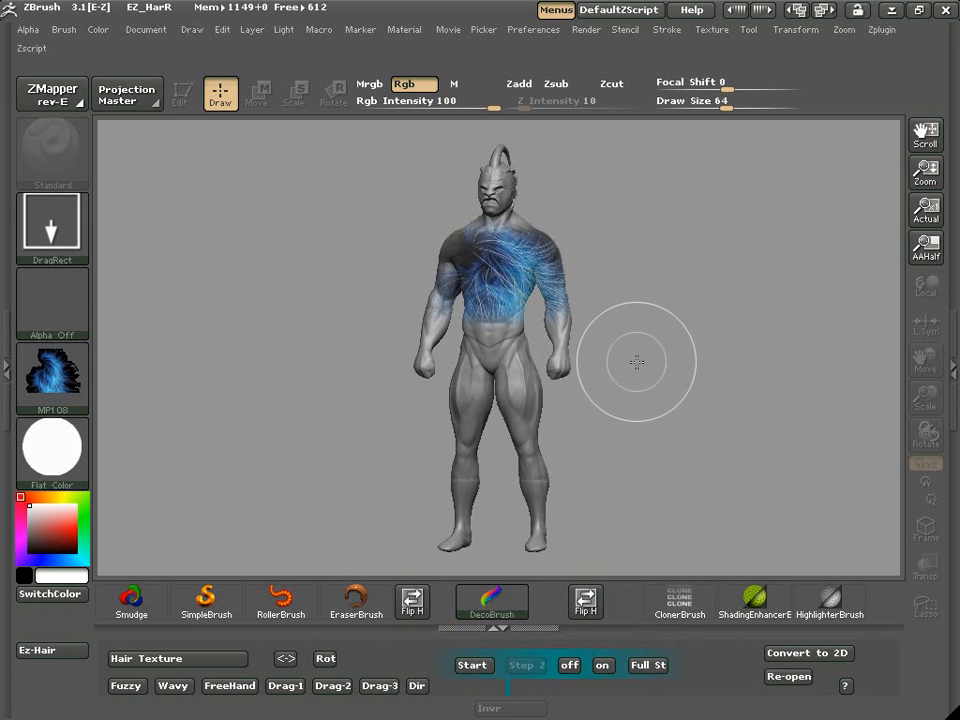
Paint a test patch of the blue texture over the legs at draw size 42, and re-open the converted figure without saving changes
{"action": "key", "text": "space"}
{"action": "left_click_drag", "start_coordinate": [630, 335], "coordinate": [614, 342]}
{"action": "mouse_move", "coordinate": [551, 456]}
{"action": "left_mouse_down"}
{"action": "mouse_move", "coordinate": [388, 452]}
{"action": "mouse_move", "coordinate": [413, 448]}
{"action": "left_mouse_up"}
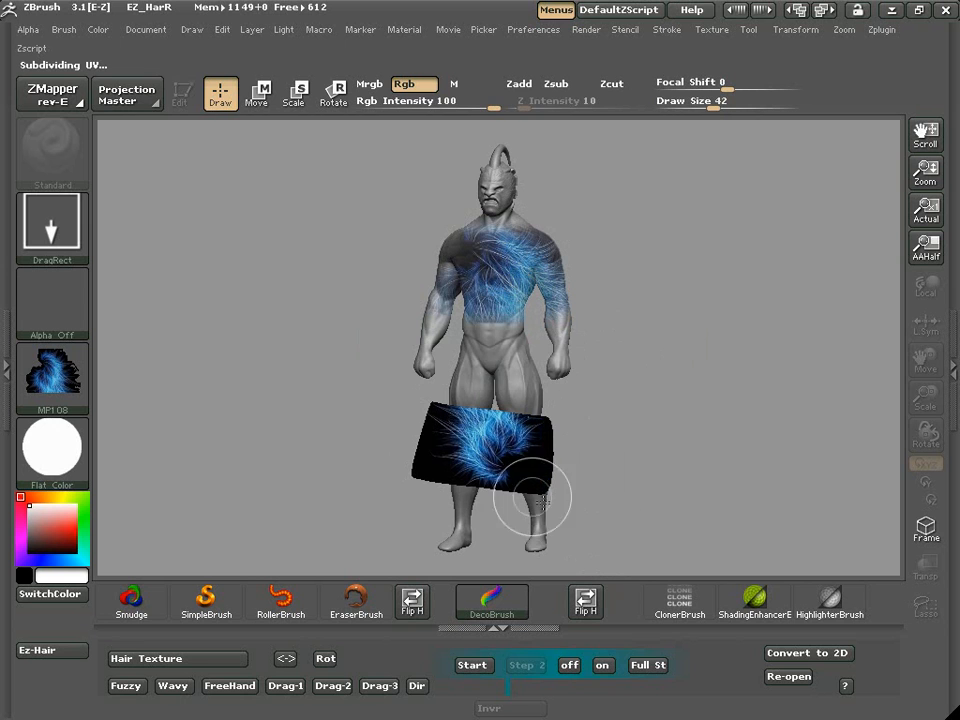
{"action": "left_click", "coordinate": [789, 677]}
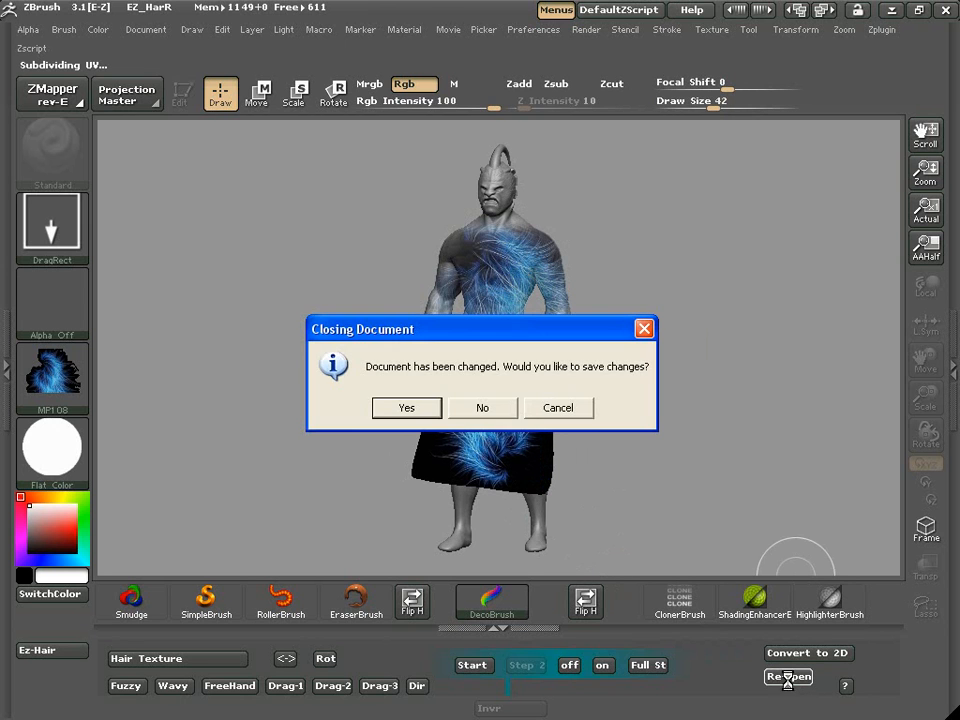
{"action": "left_click", "coordinate": [482, 410]}
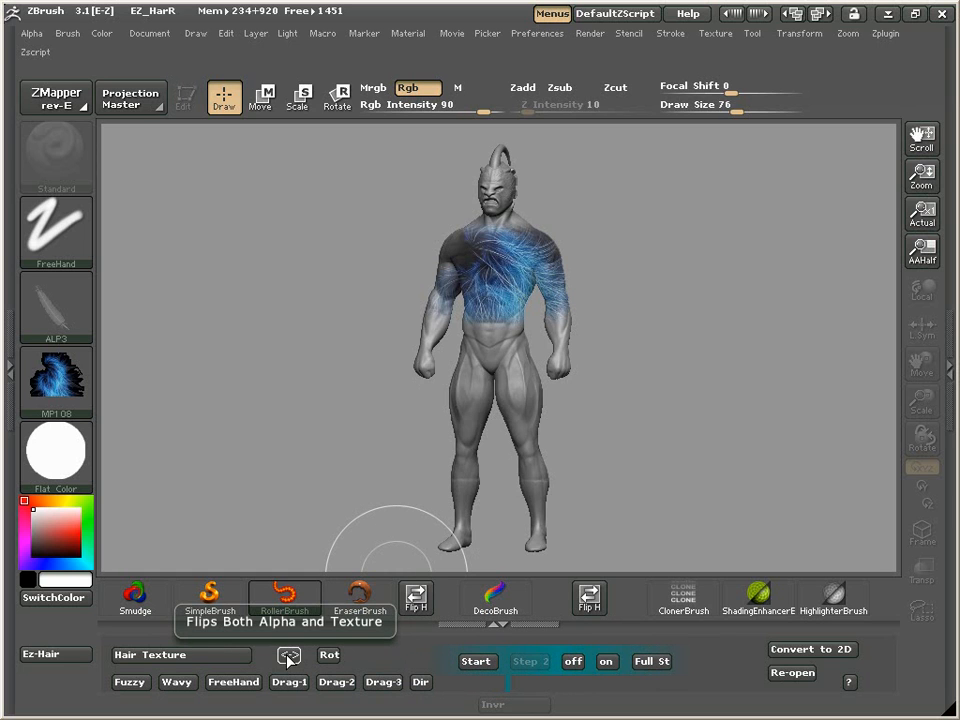
Choose Ez-Hair's Wavy mode with the ALP6 feather alpha, and set Rgb Intensity to 100
{"action": "left_click", "coordinate": [180, 683]}
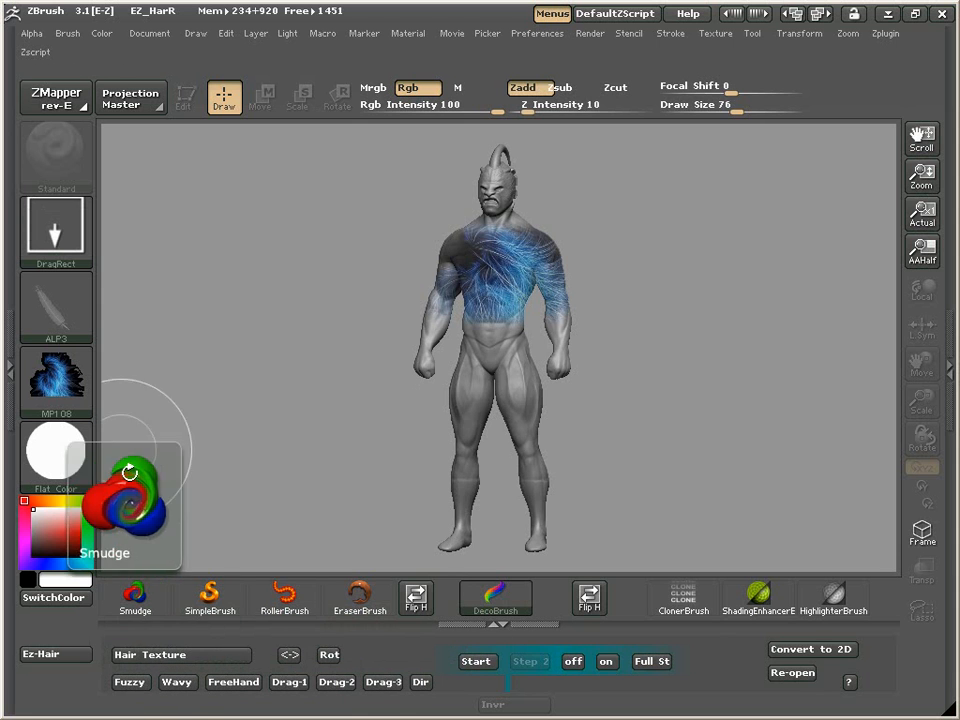
{"action": "left_click", "coordinate": [60, 320]}
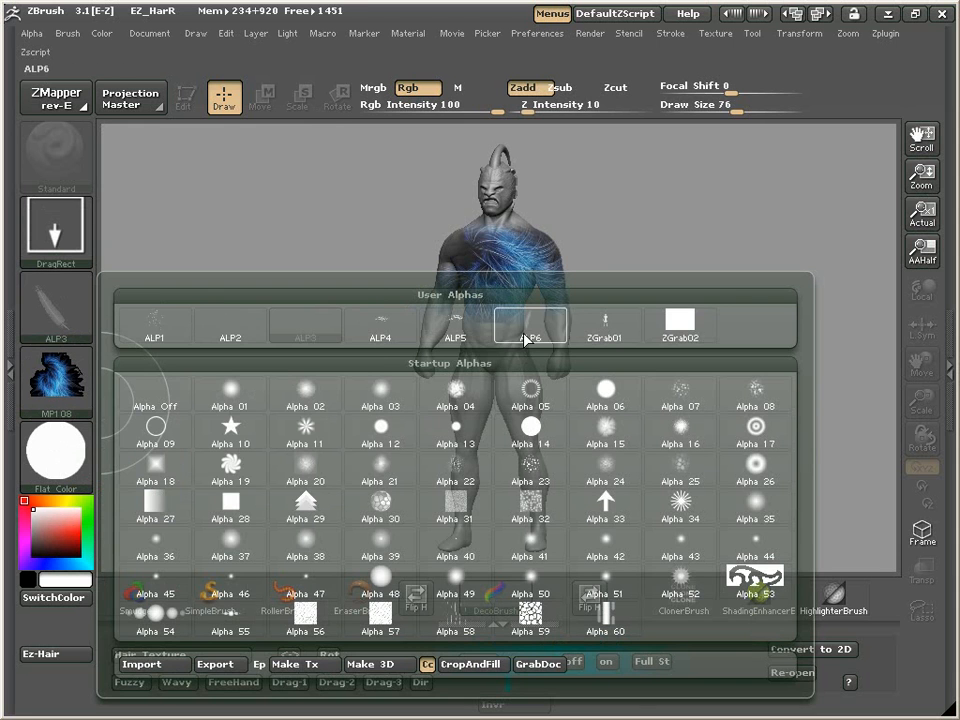
{"action": "mouse_move", "coordinate": [527, 330]}
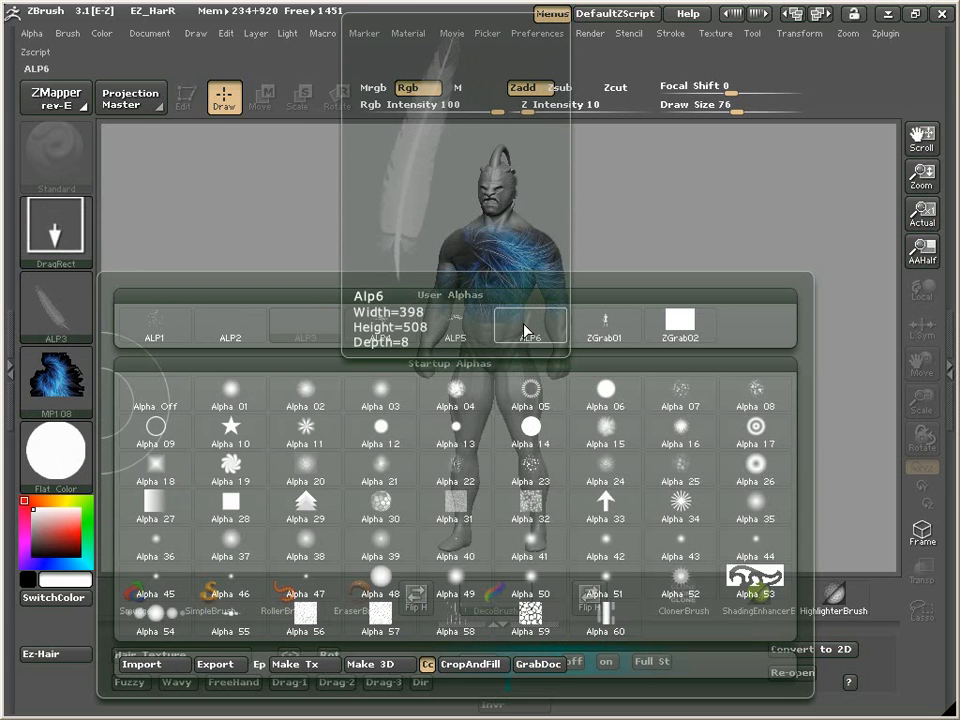
{"action": "left_click", "coordinate": [527, 330]}
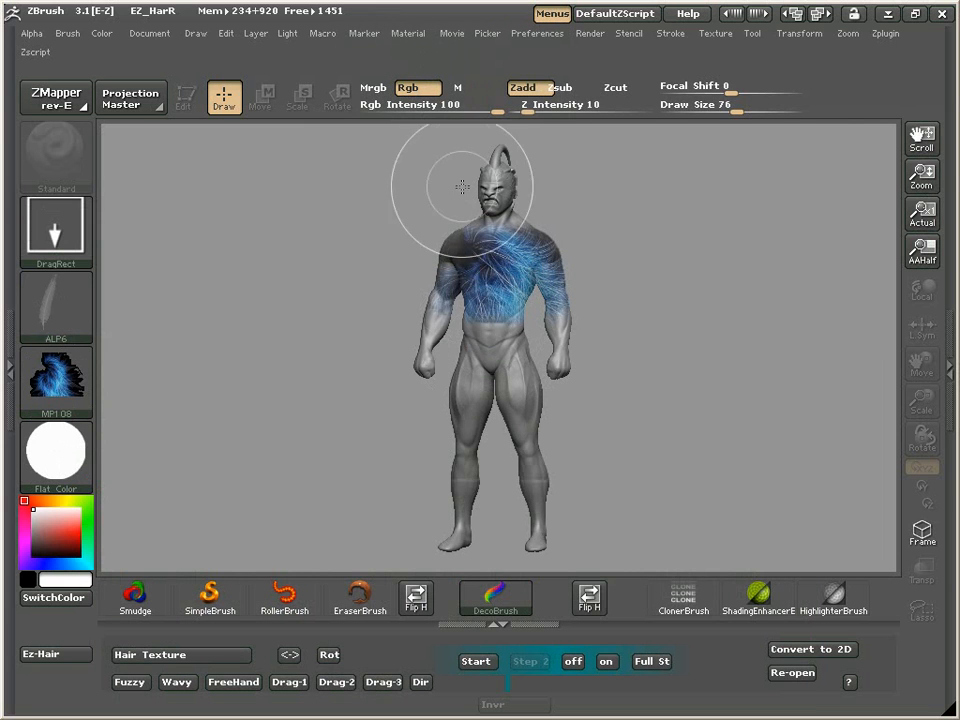
{"action": "mouse_move", "coordinate": [494, 111]}
{"action": "left_mouse_down"}
{"action": "mouse_move", "coordinate": [480, 110]}
{"action": "mouse_move", "coordinate": [501, 114]}
{"action": "left_mouse_up"}
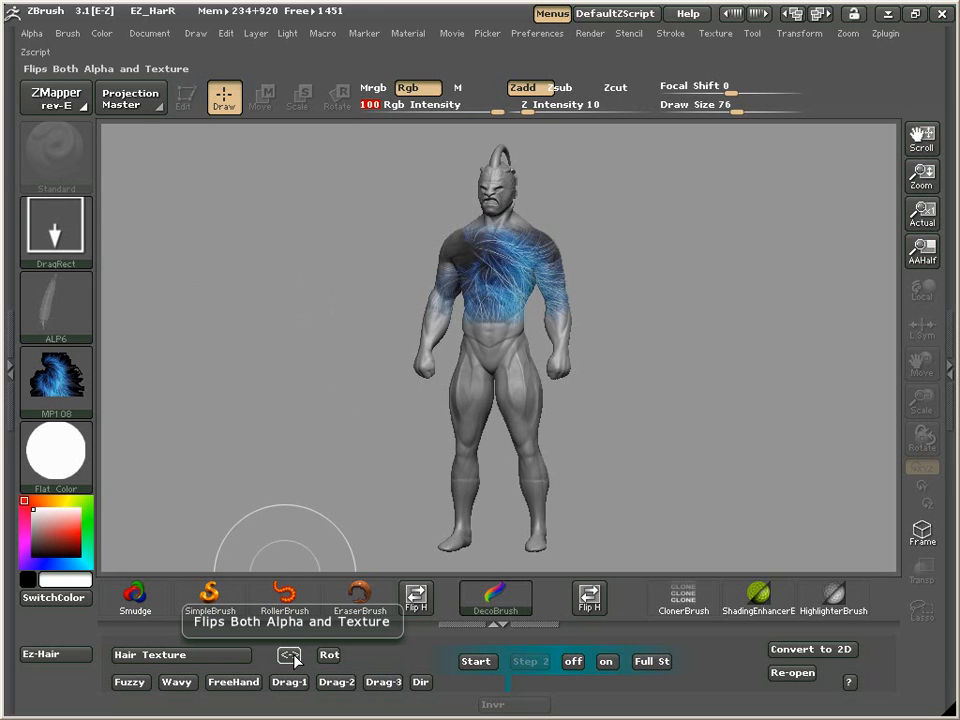
Paint two test feathers on each side of the figure, and undo all four strokes
{"action": "left_click_drag", "start_coordinate": [234, 245], "coordinate": [400, 240]}
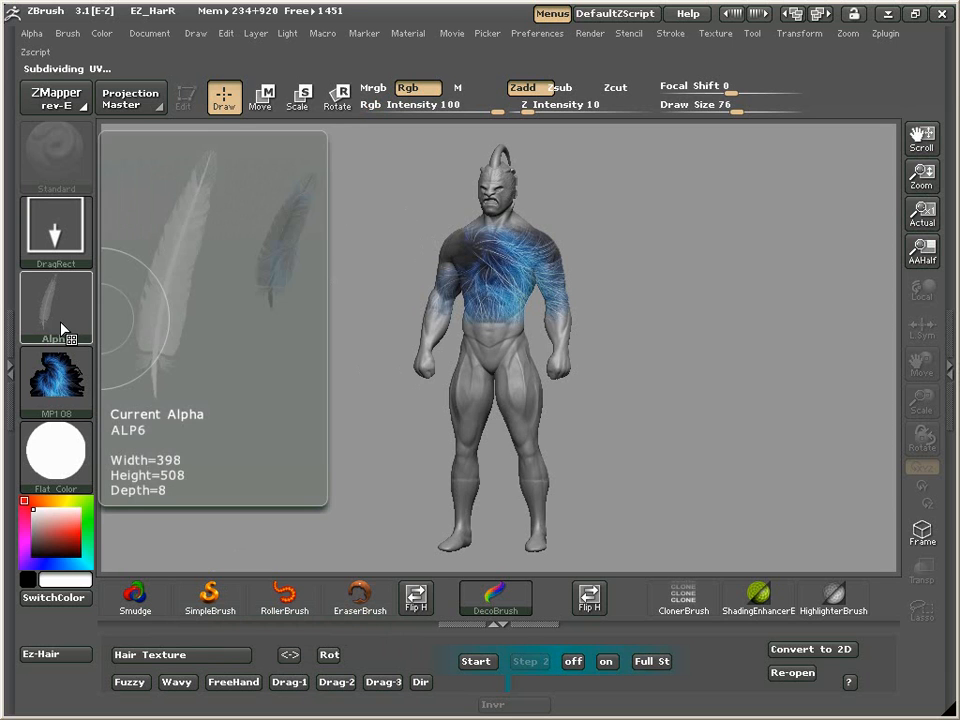
{"action": "left_click_drag", "start_coordinate": [288, 410], "coordinate": [146, 390]}
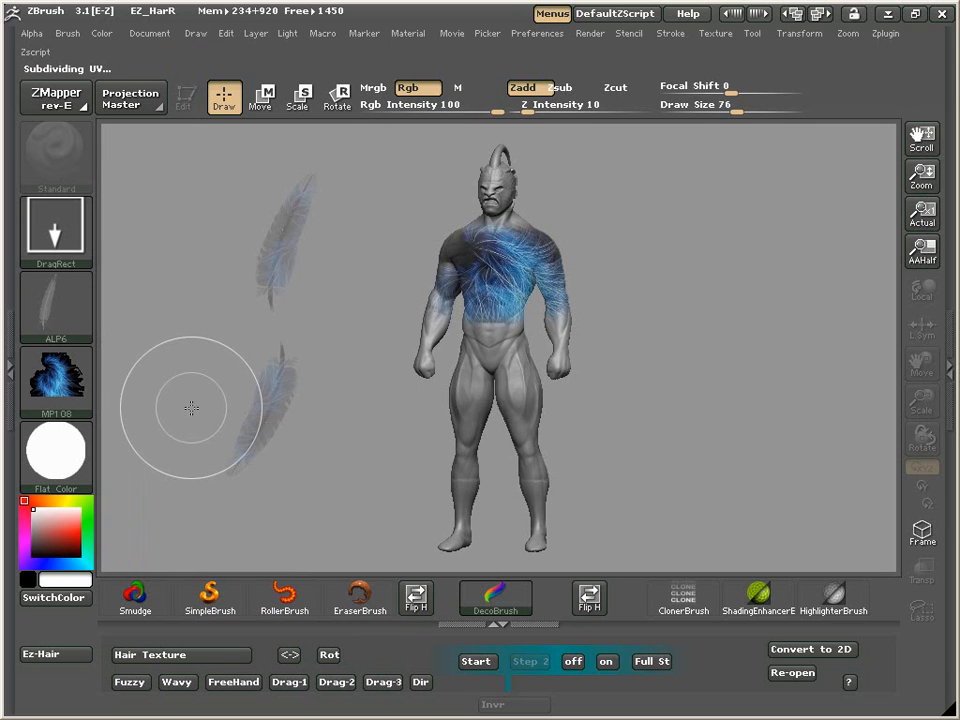
{"action": "left_click_drag", "start_coordinate": [735, 245], "coordinate": [744, 399]}
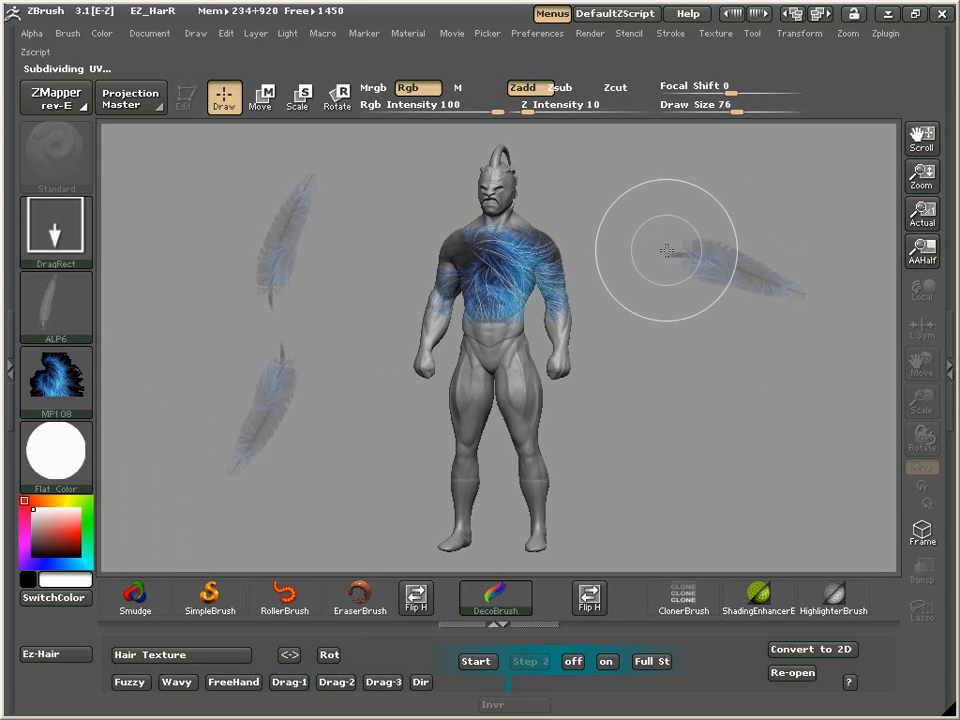
{"action": "left_click_drag", "start_coordinate": [725, 478], "coordinate": [728, 351]}
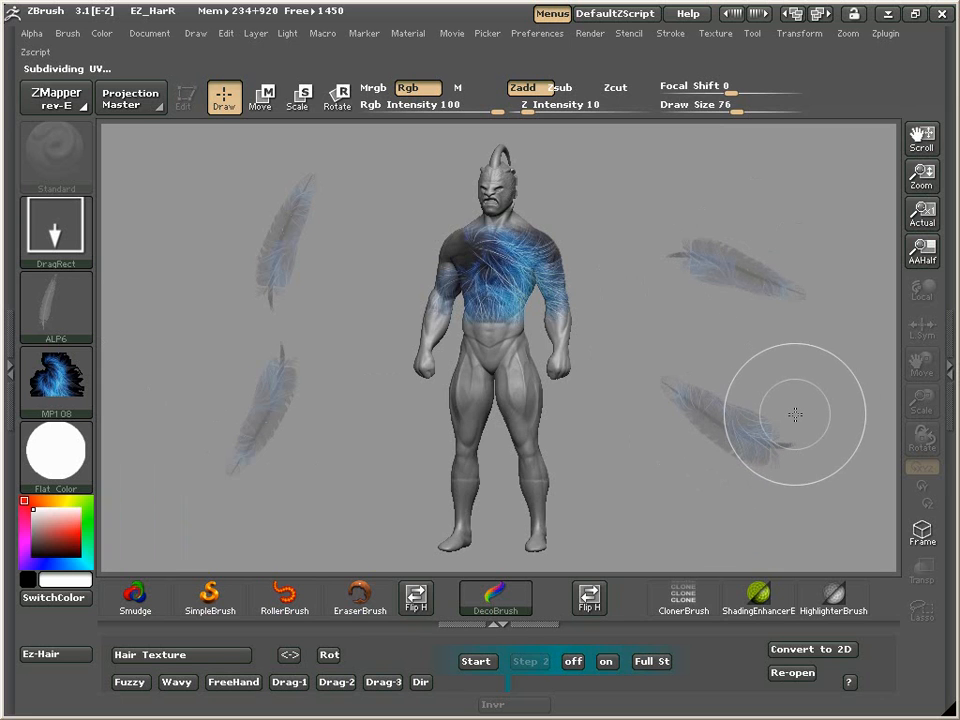
{"action": "key", "text": "ctrl+z"}
{"action": "key", "text": "ctrl+z"}
{"action": "key", "text": "ctrl+z"}
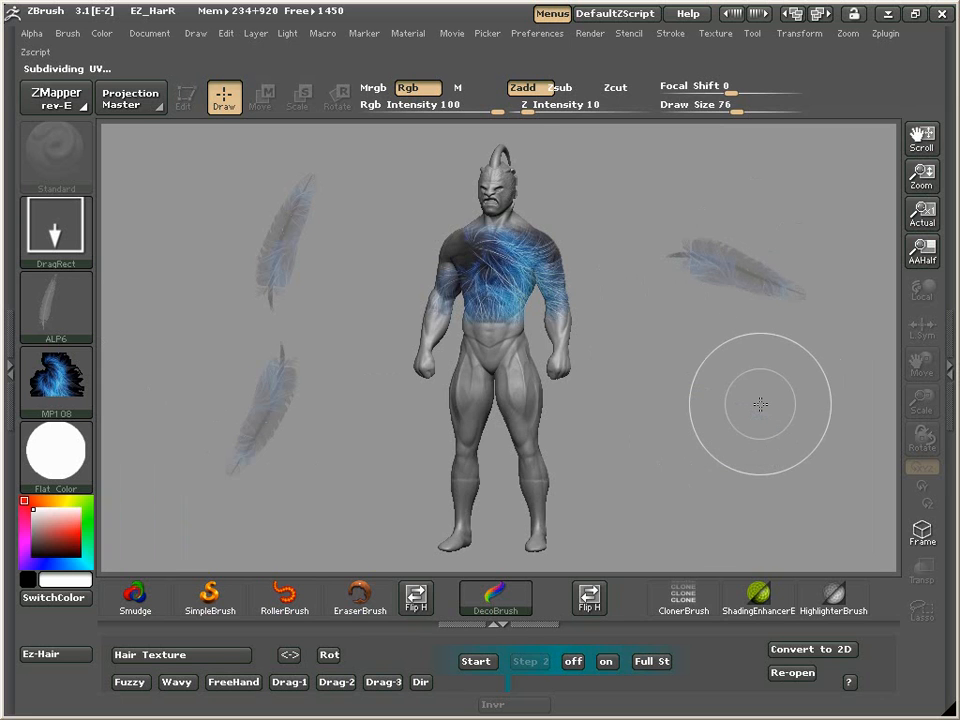
{"action": "key", "text": "ctrl+z"}
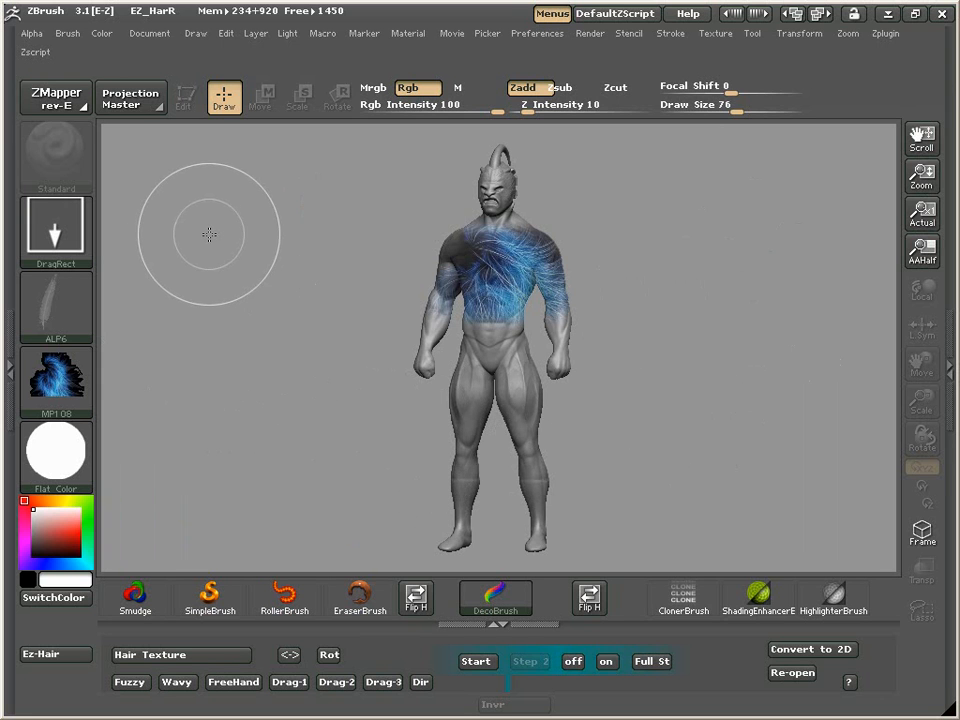
Paint feathers on both sides of the figure, flipping the alpha and texture together between strokes, and undo all the feathers
{"action": "left_click_drag", "start_coordinate": [208, 175], "coordinate": [213, 280]}
{"action": "left_click_drag", "start_coordinate": [232, 234], "coordinate": [414, 238]}
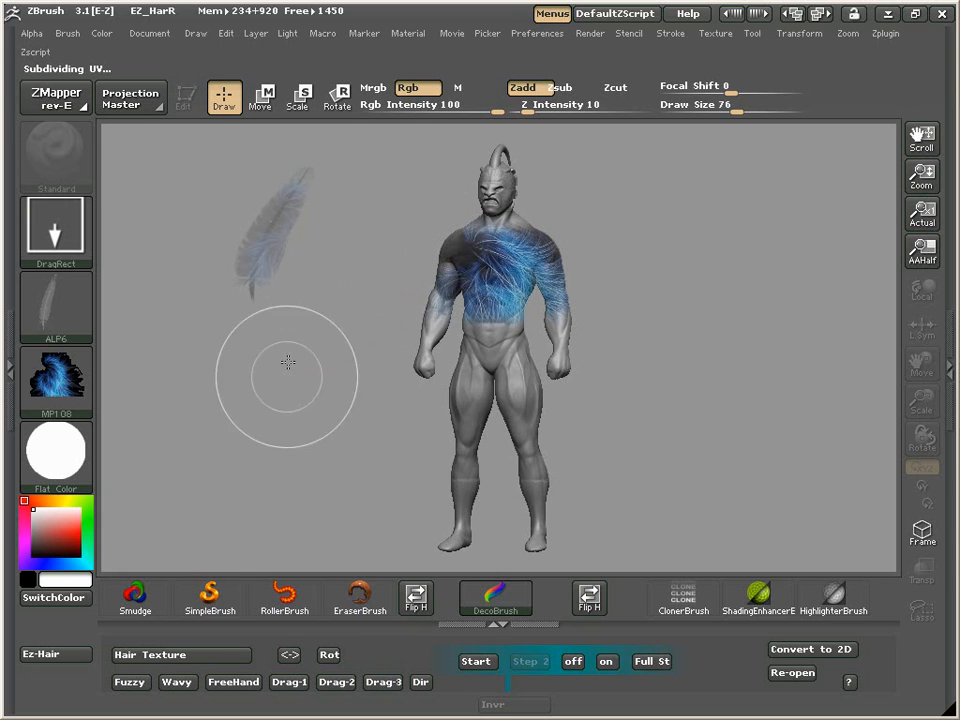
{"action": "left_click", "coordinate": [290, 655]}
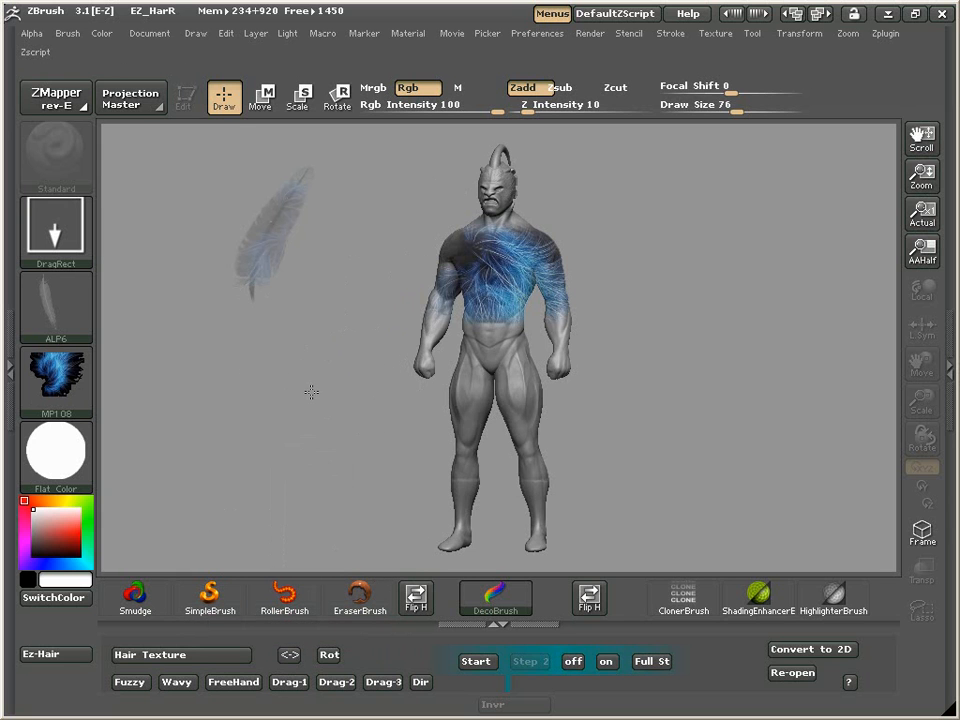
{"action": "left_click_drag", "start_coordinate": [259, 391], "coordinate": [158, 369]}
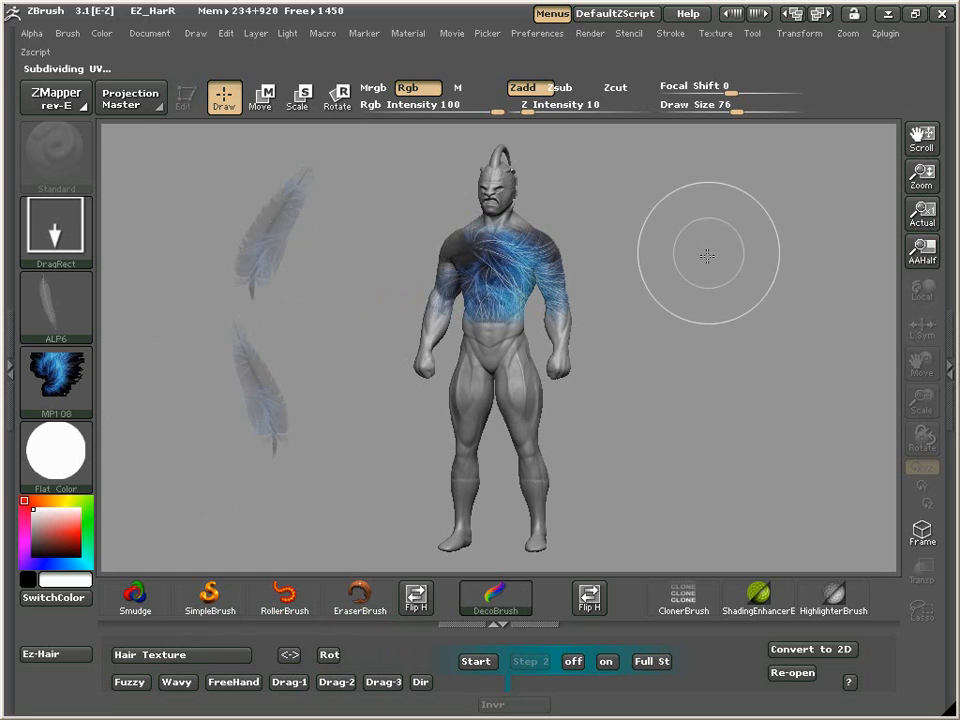
{"action": "left_click_drag", "start_coordinate": [742, 261], "coordinate": [739, 326]}
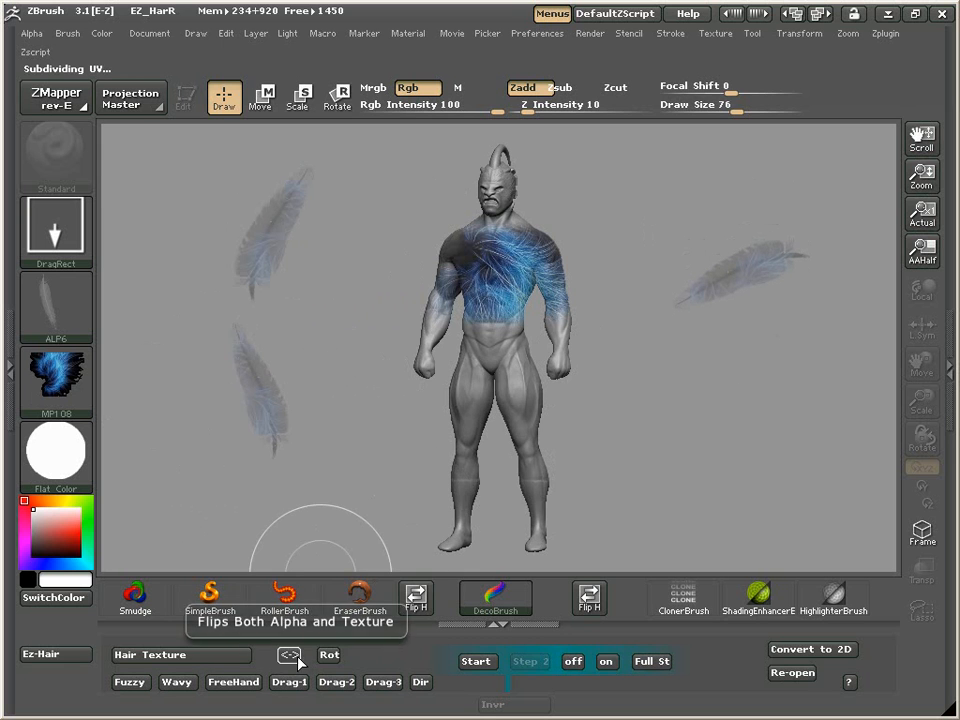
{"action": "left_click_drag", "start_coordinate": [771, 456], "coordinate": [756, 250]}
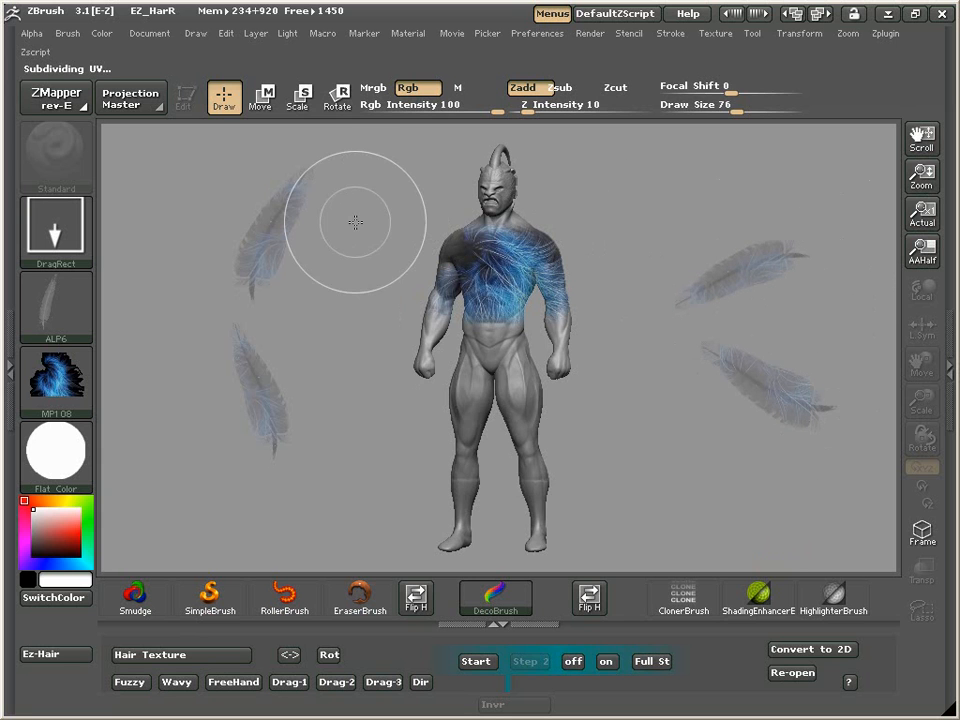
{"action": "key", "text": "ctrl+z"}
{"action": "key", "text": "ctrl+z"}
{"action": "key", "text": "ctrl+z"}
{"action": "key", "text": "ctrl+z"}
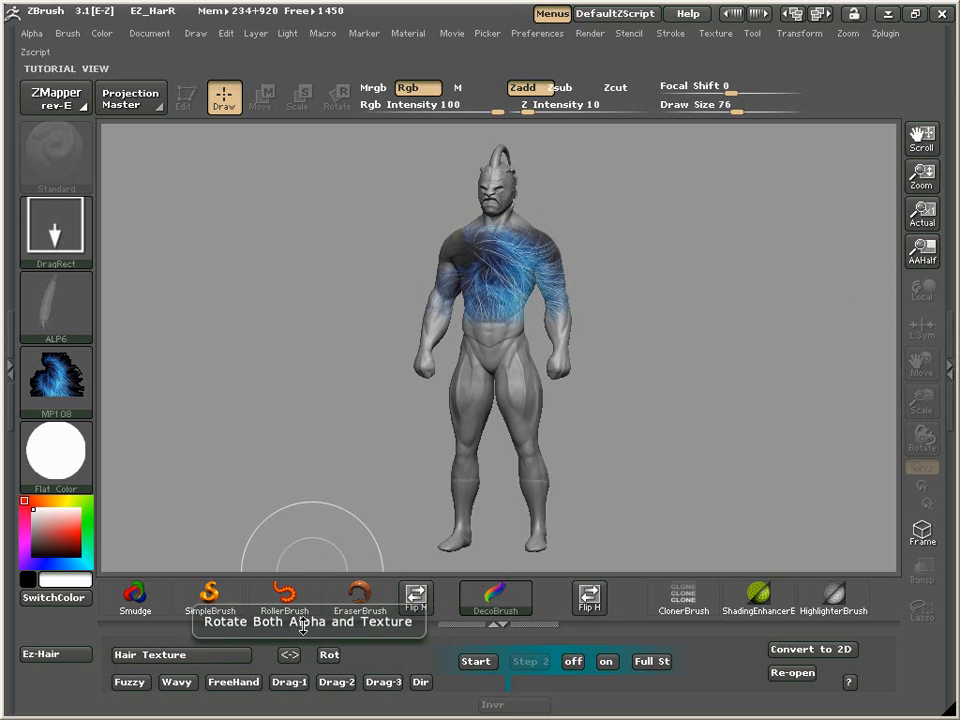
Rotate the ALP6 alpha and the blue hair texture together four times in a row
{"action": "mouse_move", "coordinate": [76, 322]}
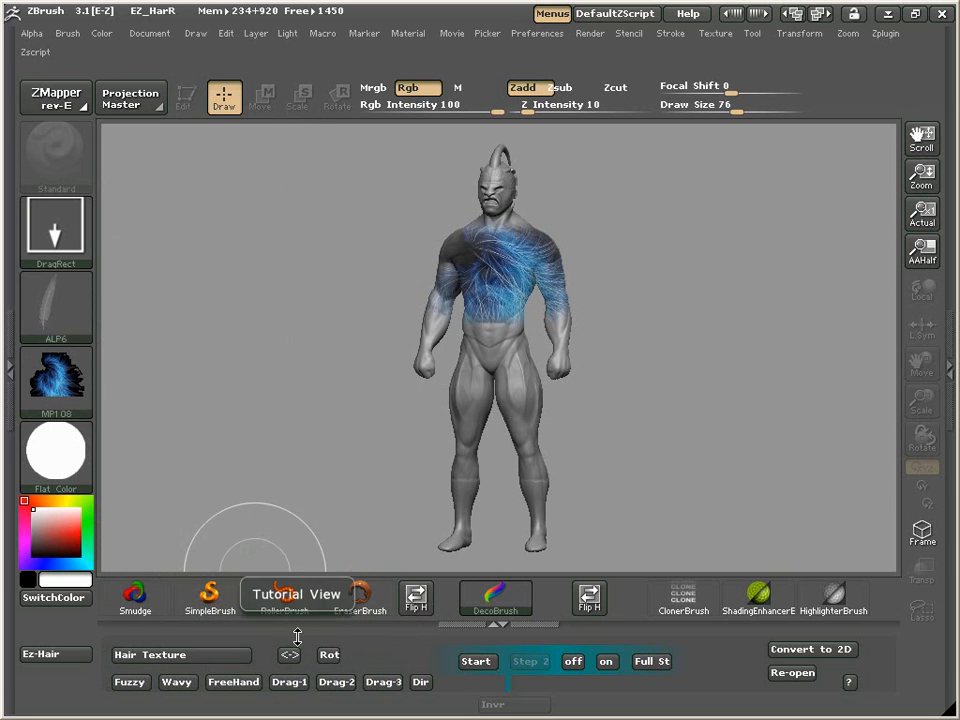
{"action": "left_click", "coordinate": [329, 656]}
{"action": "left_click", "coordinate": [331, 661]}
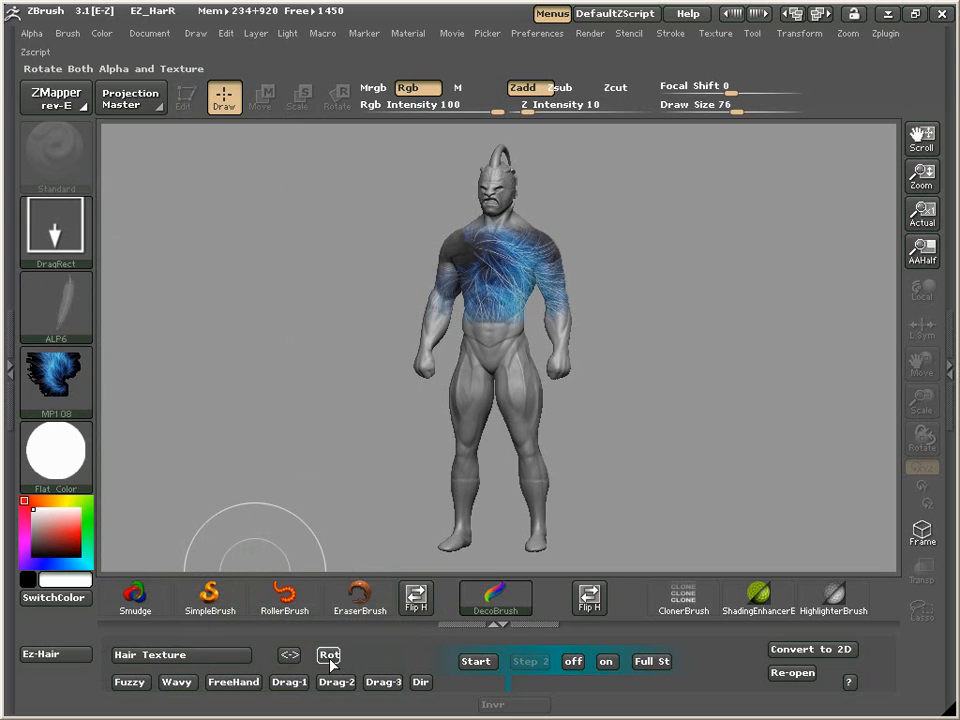
{"action": "left_click", "coordinate": [331, 661]}
{"action": "left_click", "coordinate": [331, 661]}
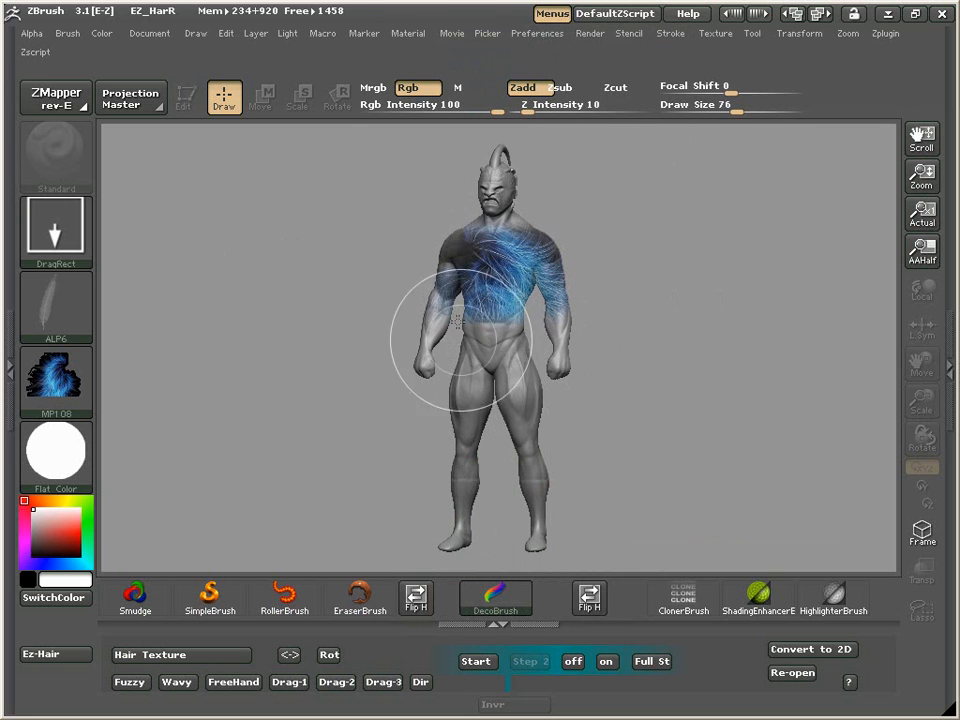
Load the DemoHead from the default ZScript, apply the FastShader material, and turn the head to a three-quarter view
{"action": "left_click", "coordinate": [602, 21]}
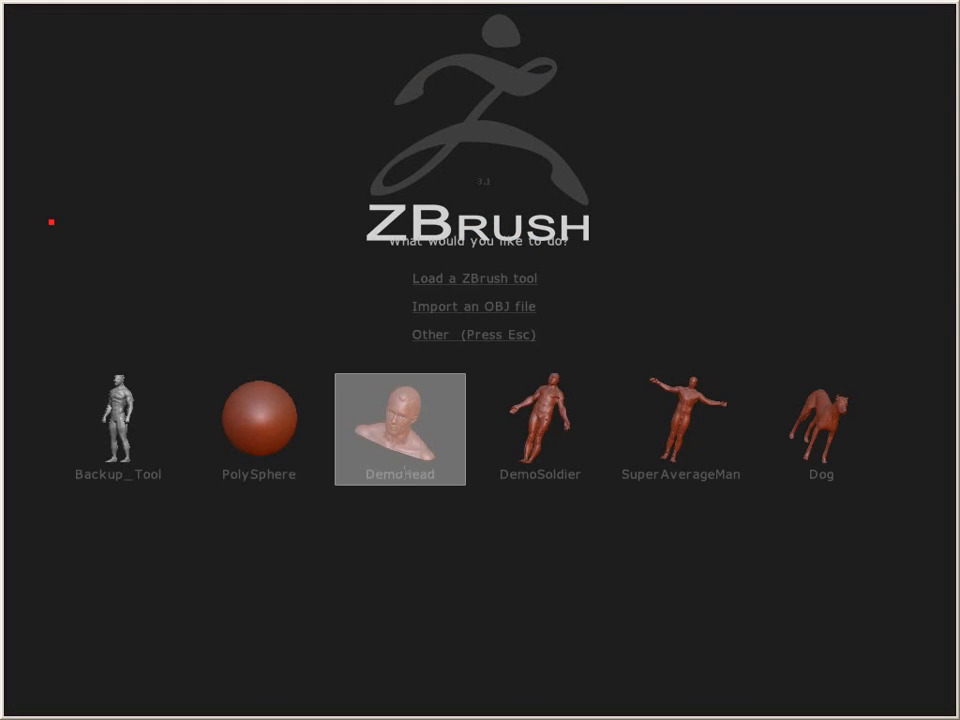
{"action": "left_click", "coordinate": [404, 470]}
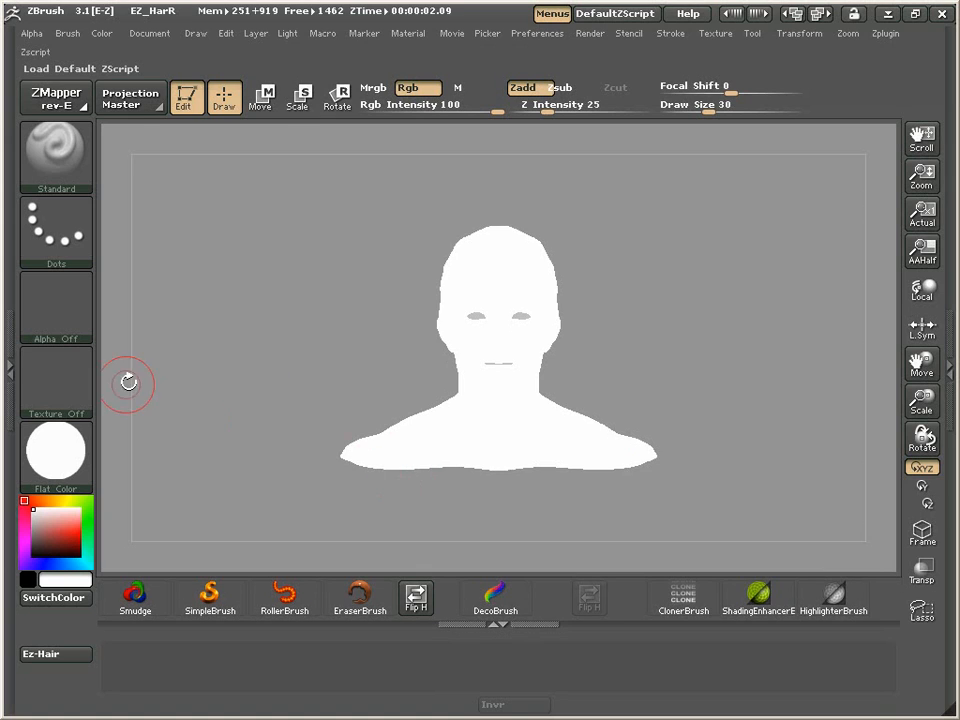
{"action": "left_click", "coordinate": [79, 446]}
{"action": "left_click", "coordinate": [240, 328]}
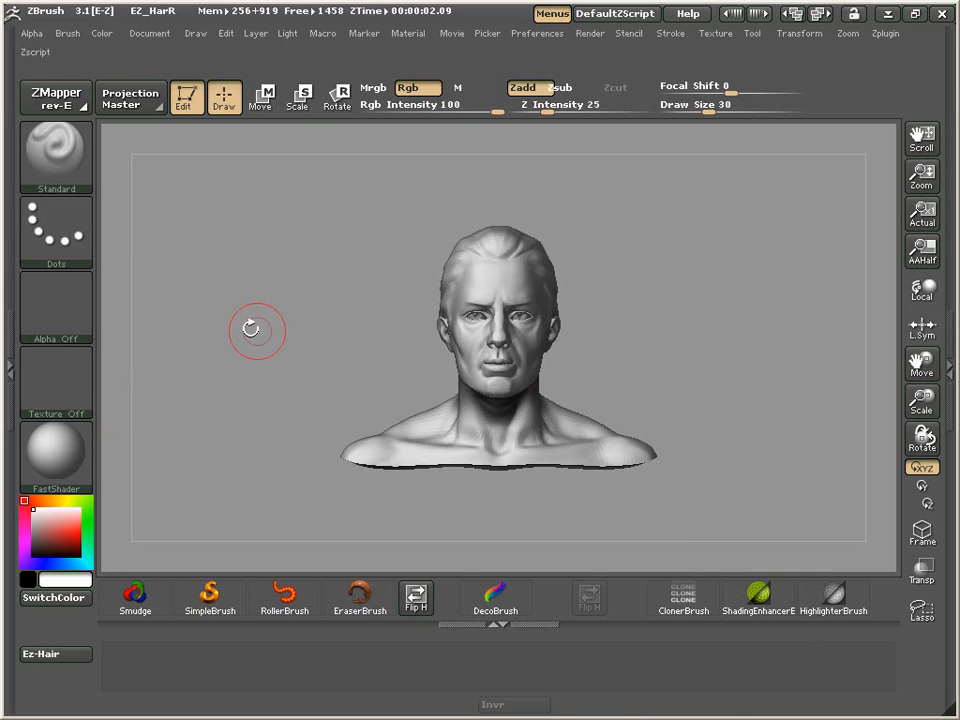
{"action": "left_click_drag", "start_coordinate": [733, 375], "coordinate": [684, 392]}
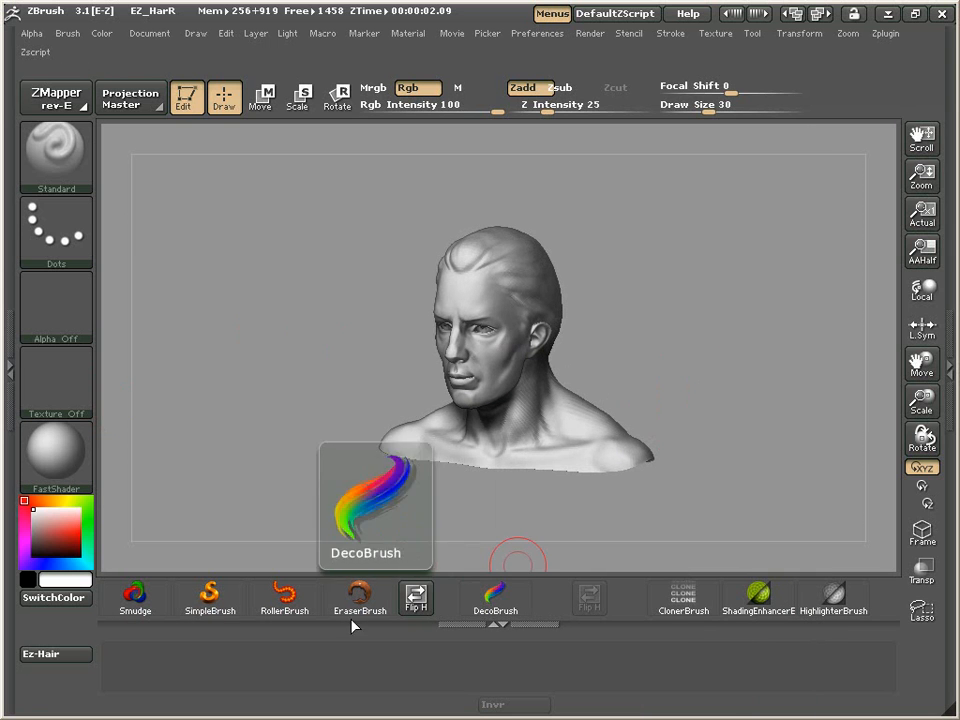
Load Ez-Hair, re-open the previous project without saving changes, and convert the horned figure in side view to 2D
{"action": "left_click", "coordinate": [66, 662]}
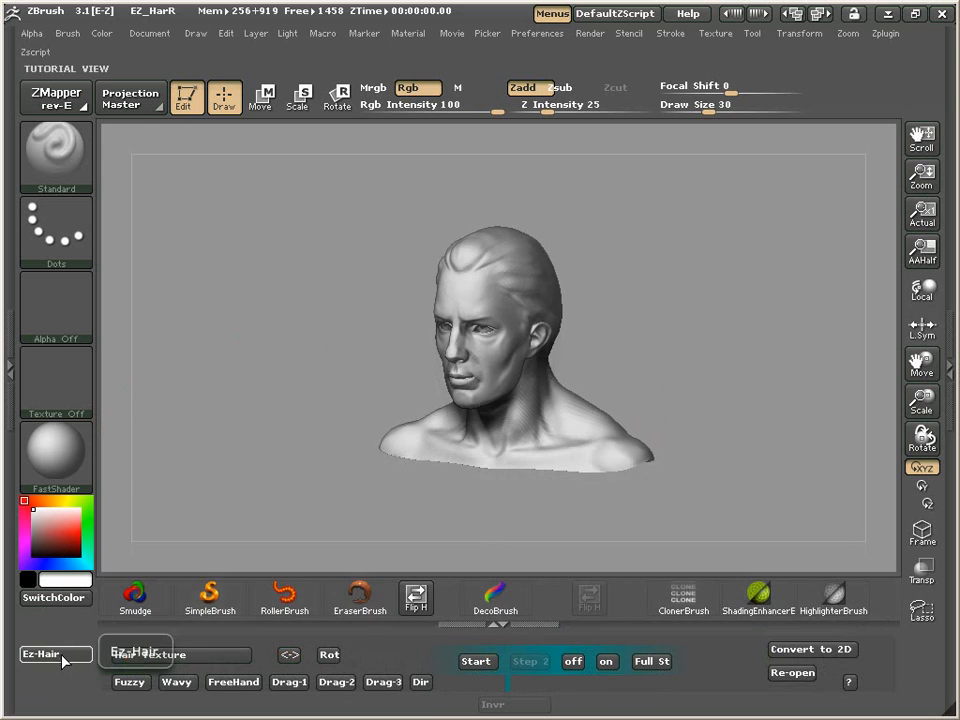
{"action": "left_click", "coordinate": [793, 673]}
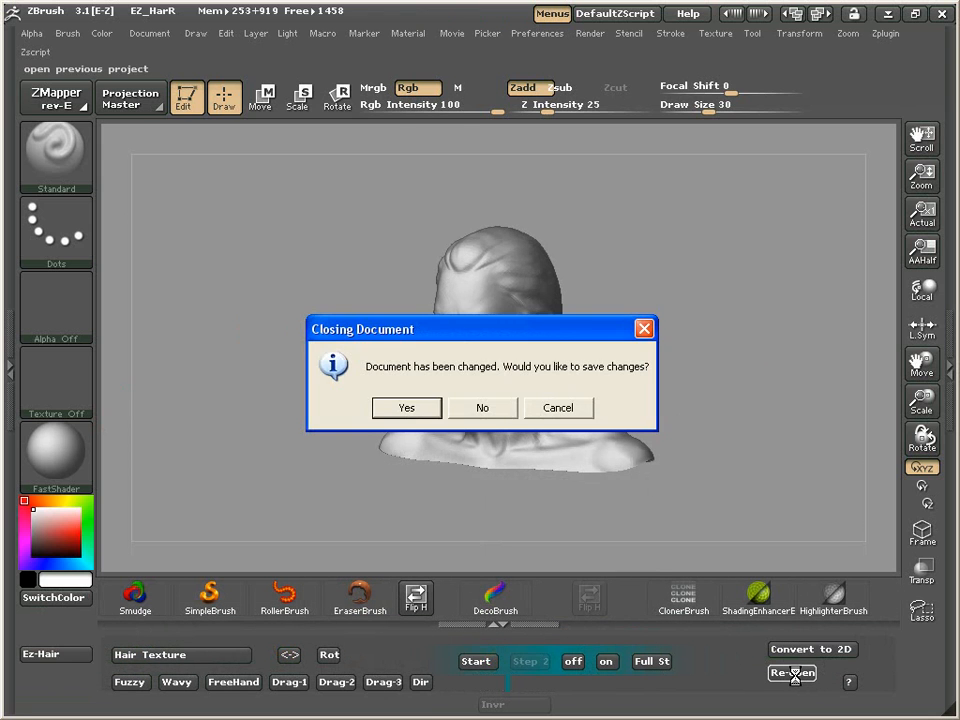
{"action": "left_click", "coordinate": [482, 407]}
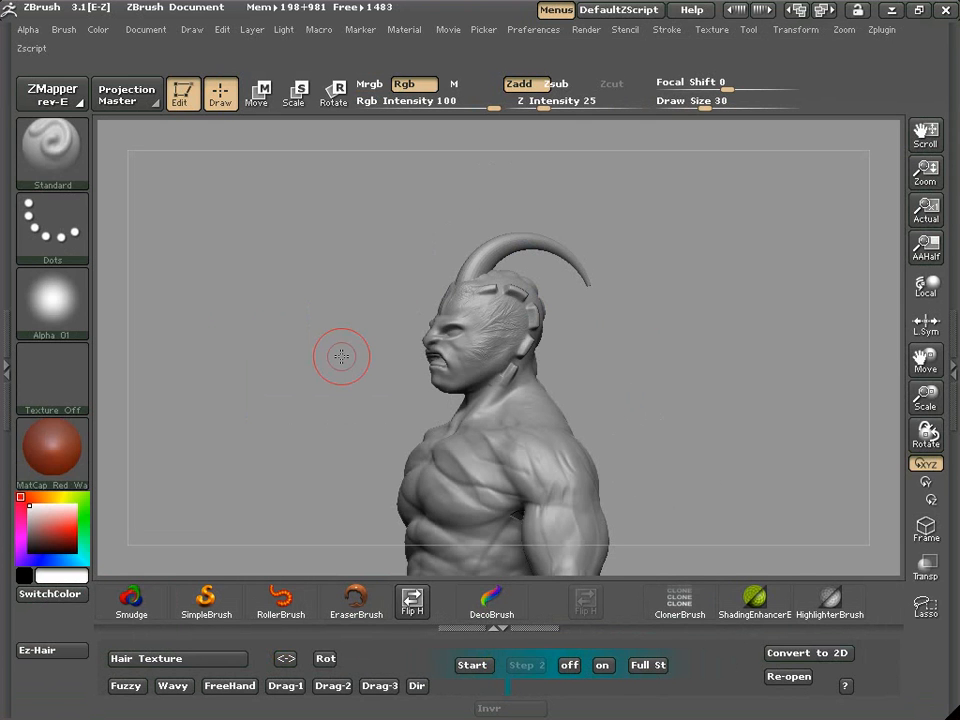
{"action": "mouse_move", "coordinate": [310, 361]}
{"action": "left_mouse_down"}
{"action": "mouse_move", "coordinate": [343, 366]}
{"action": "mouse_move", "coordinate": [300, 368]}
{"action": "left_mouse_up"}
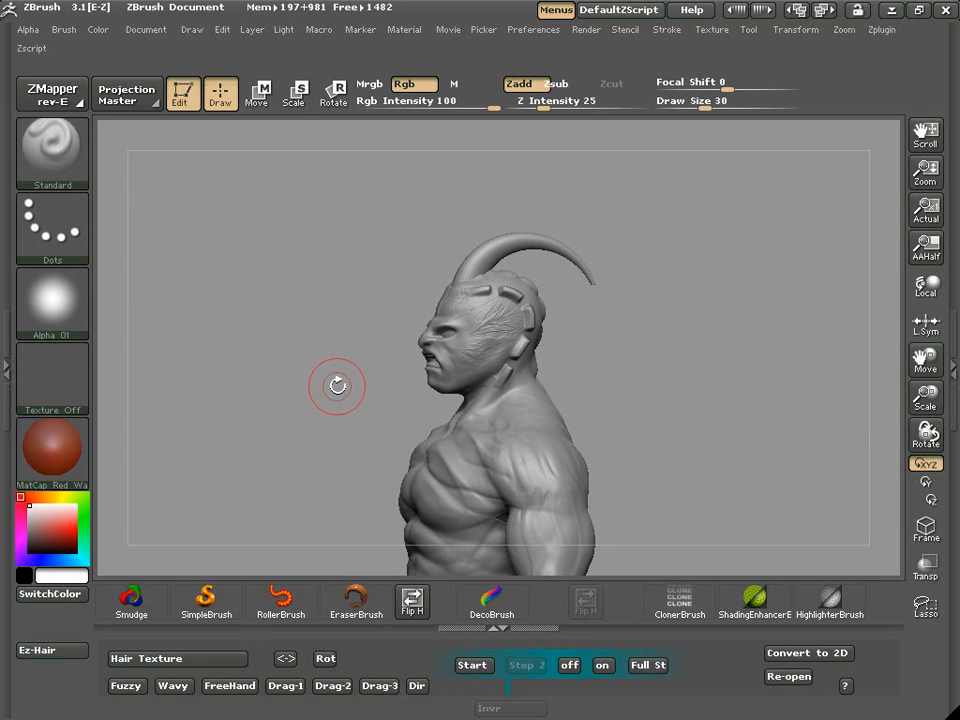
{"action": "left_click", "coordinate": [845, 654]}
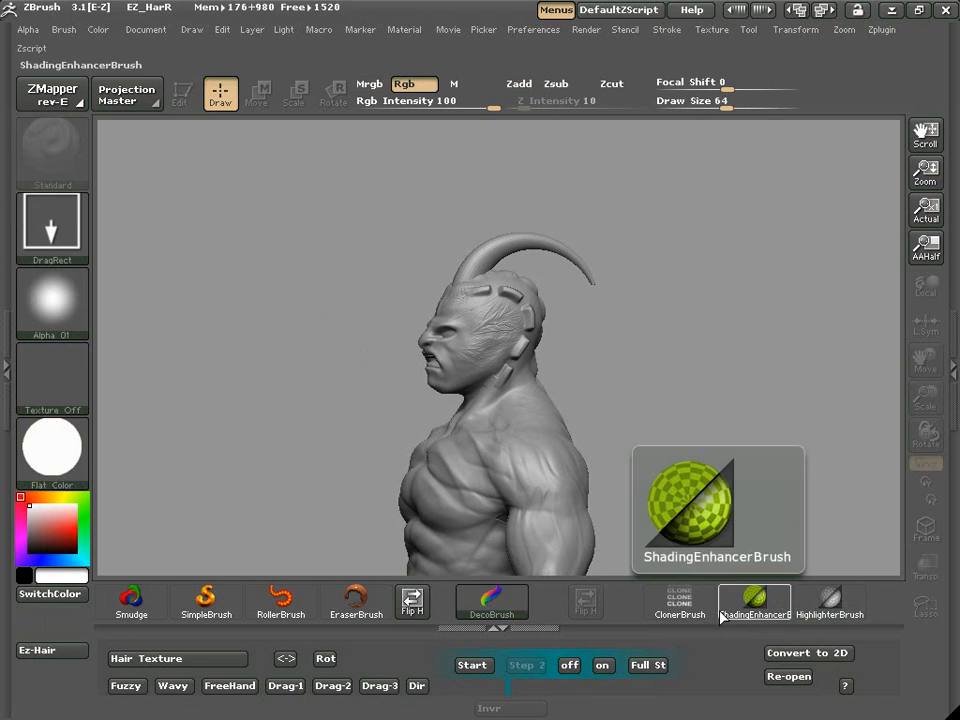
Start an Ez-Hair stencil, paint over the figure's face, neck and chest to mask them, and run Step 2
{"action": "left_click", "coordinate": [467, 667]}
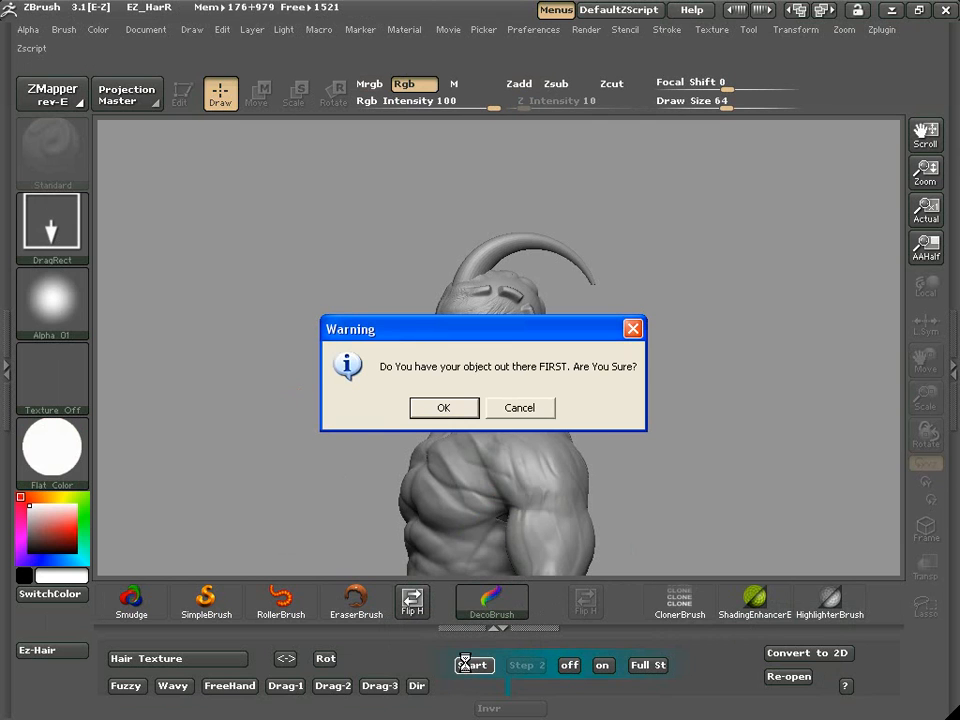
{"action": "left_click", "coordinate": [442, 410]}
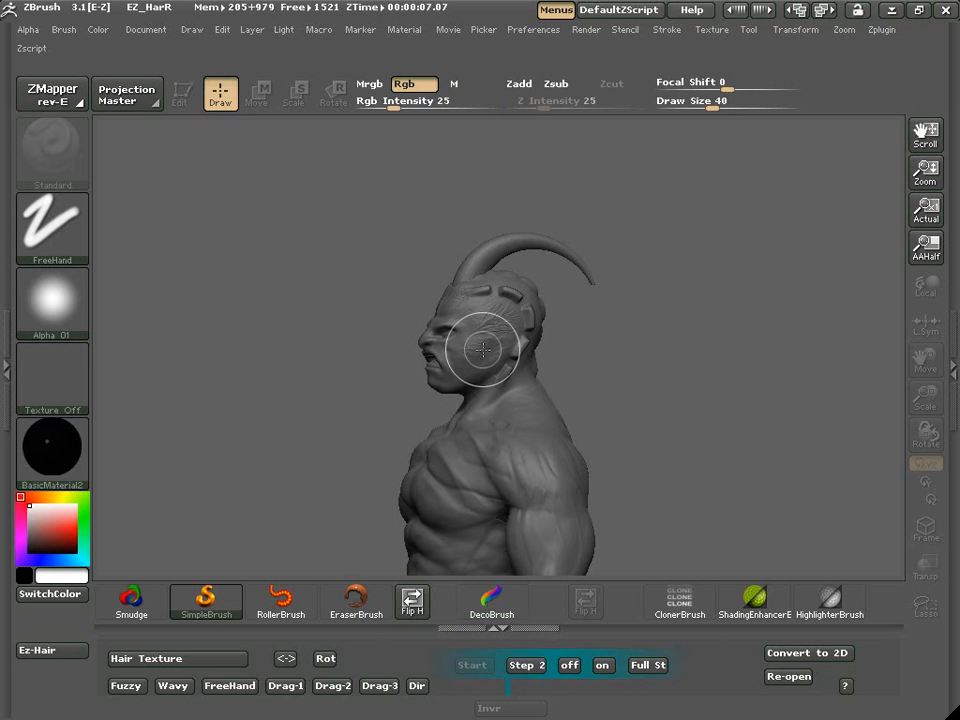
{"action": "left_click_drag", "start_coordinate": [480, 338], "coordinate": [471, 339]}
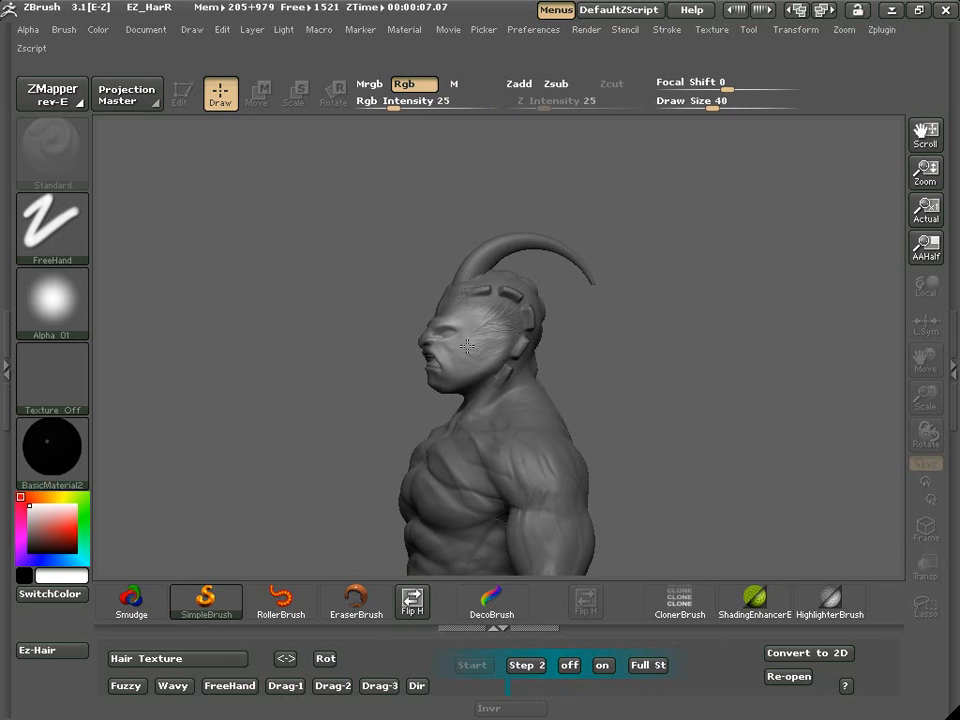
{"action": "mouse_move", "coordinate": [456, 356]}
{"action": "left_mouse_down"}
{"action": "mouse_move", "coordinate": [480, 331]}
{"action": "mouse_move", "coordinate": [473, 466]}
{"action": "mouse_move", "coordinate": [430, 538]}
{"action": "left_mouse_up"}
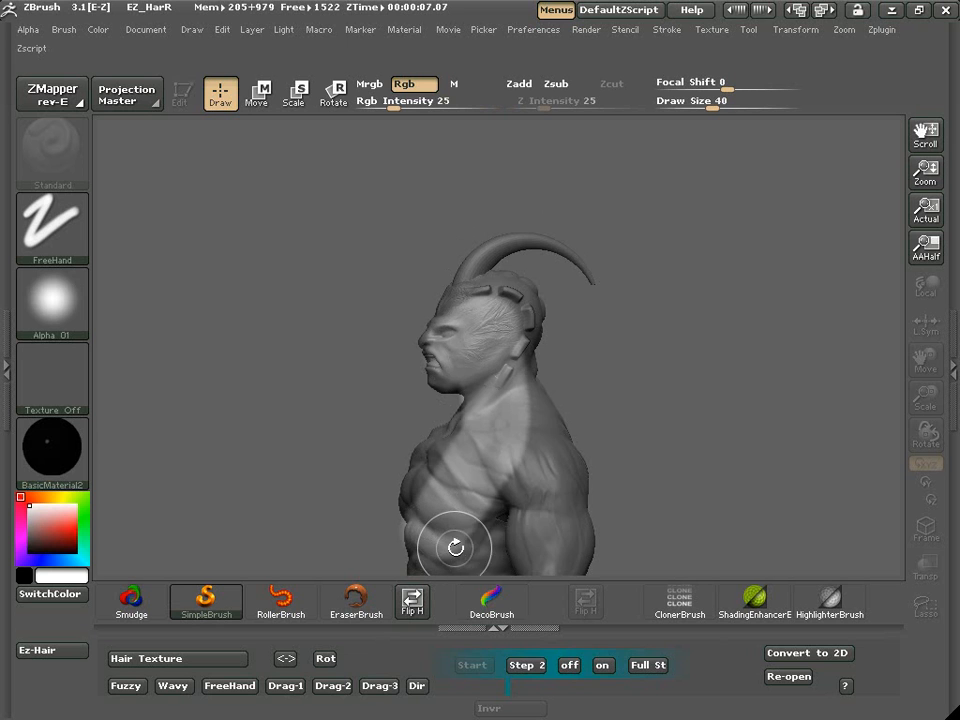
{"action": "left_click", "coordinate": [526, 666]}
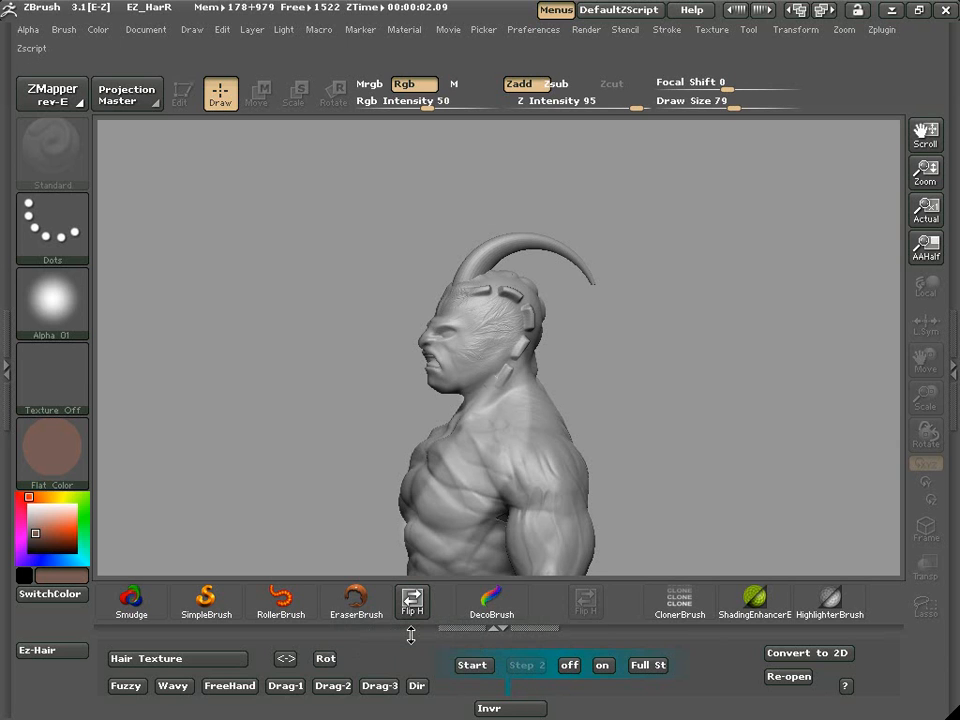
Set up Ez-Hair's FreeHand mode with the dark MP41 hair texture, Draw Size 47 and Alpha Off
{"action": "left_click", "coordinate": [207, 660]}
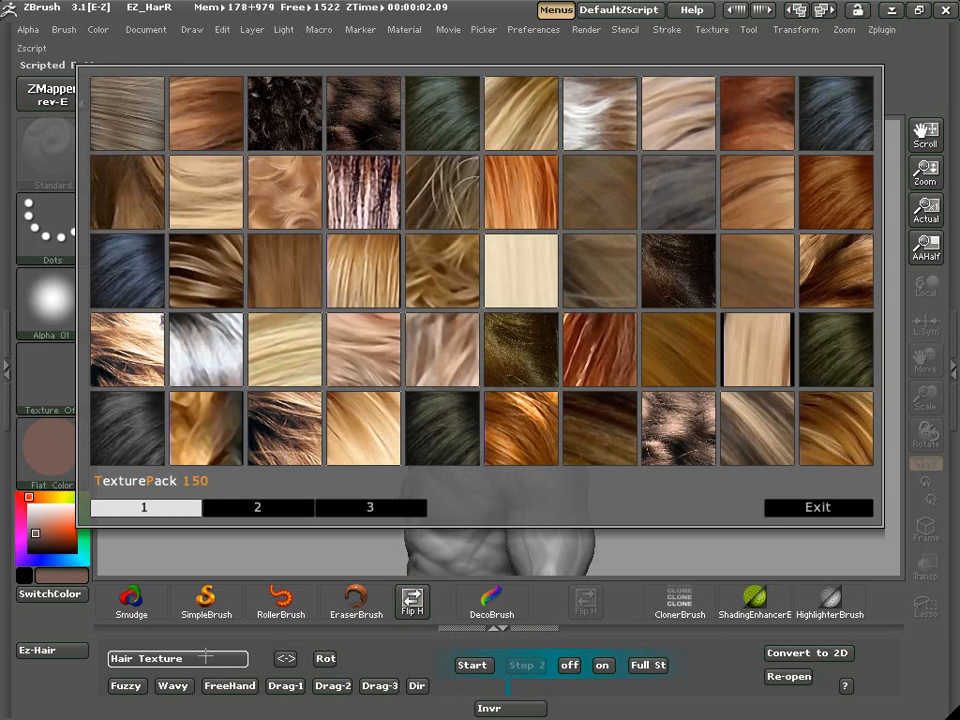
{"action": "left_click", "coordinate": [133, 452]}
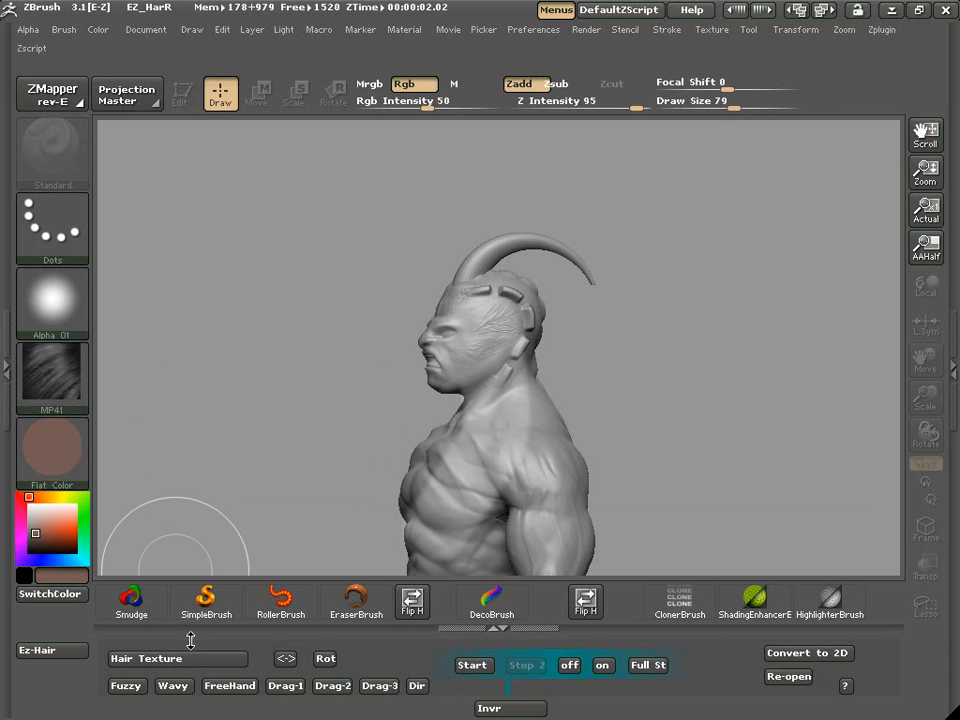
{"action": "left_click", "coordinate": [216, 686]}
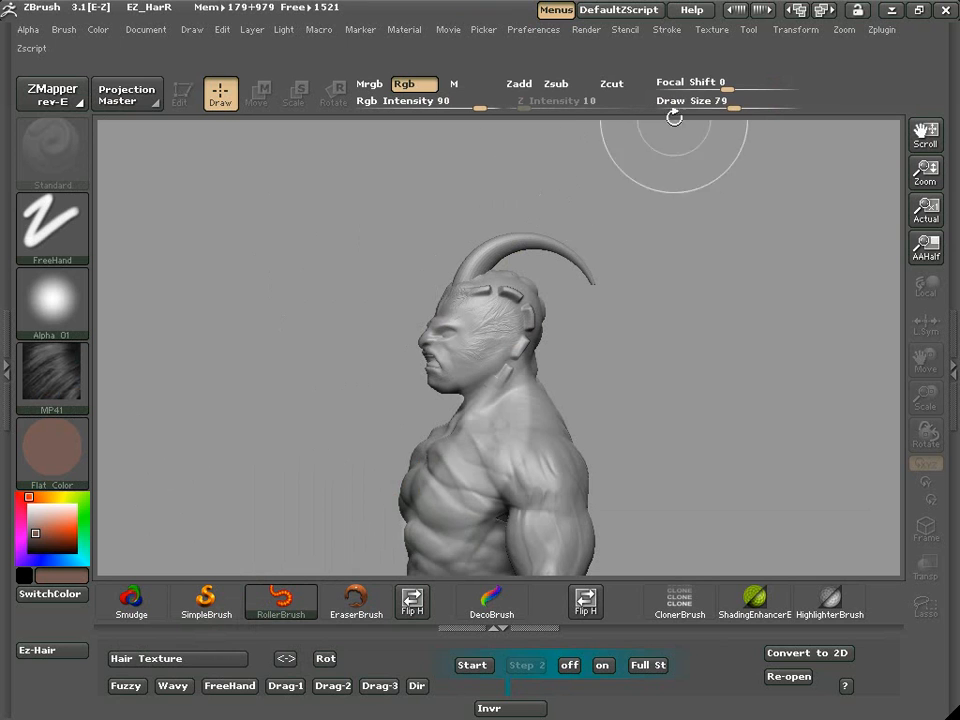
{"action": "left_click_drag", "start_coordinate": [730, 104], "coordinate": [717, 102]}
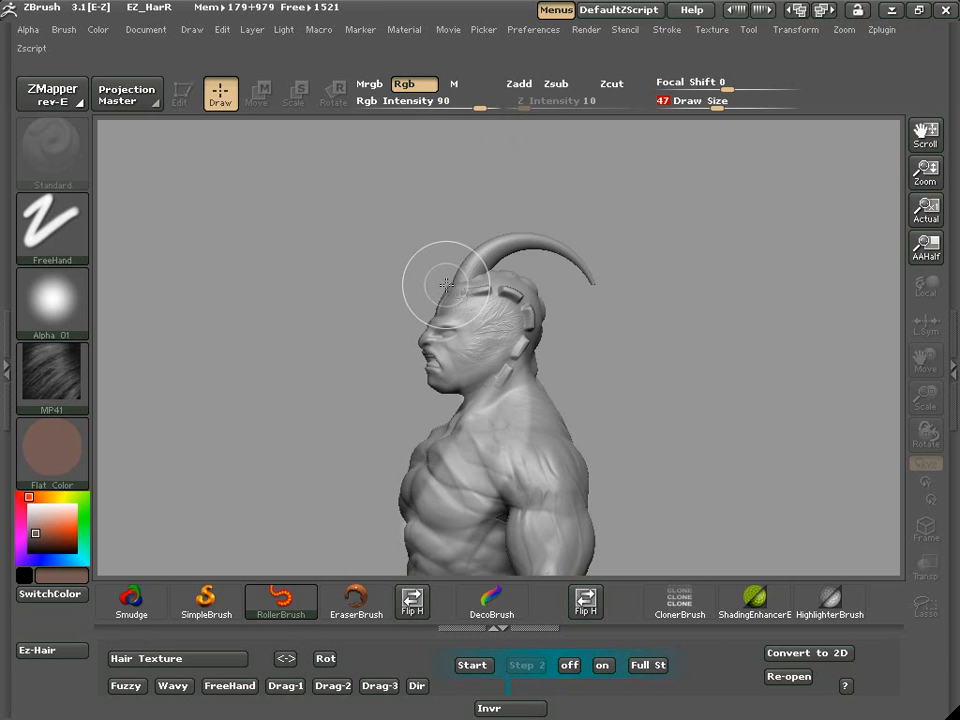
{"action": "left_click", "coordinate": [86, 322]}
{"action": "left_click", "coordinate": [140, 388]}
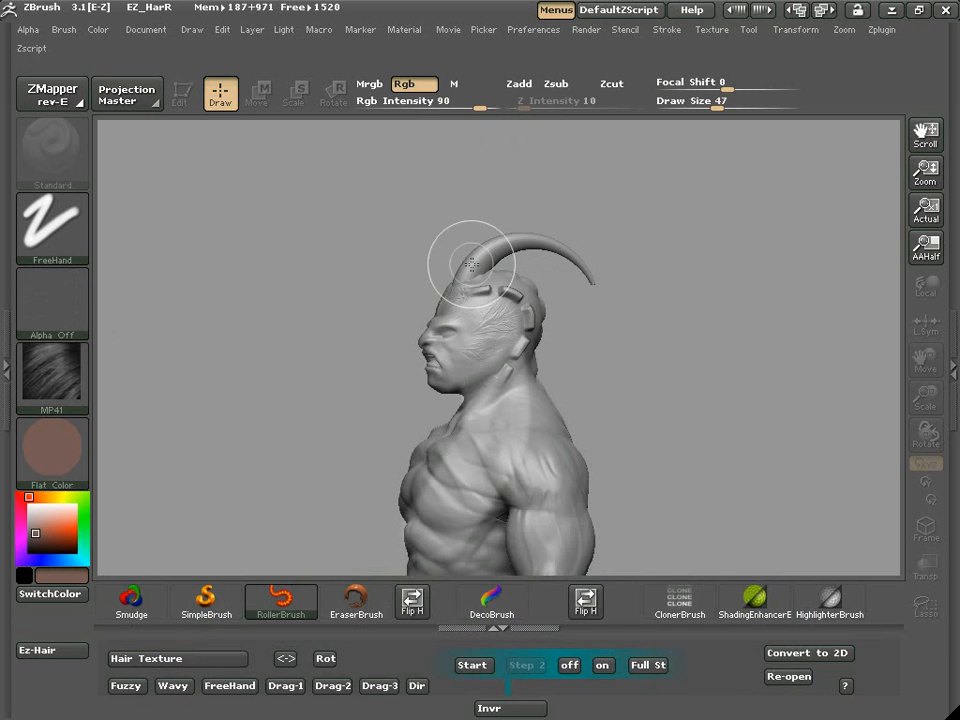
Paint dark hair over the crown, forehead and down the back, undoing the trial stroke across the face
{"action": "mouse_move", "coordinate": [461, 264]}
{"action": "left_mouse_down"}
{"action": "mouse_move", "coordinate": [515, 305]}
{"action": "mouse_move", "coordinate": [548, 385]}
{"action": "mouse_move", "coordinate": [545, 425]}
{"action": "mouse_move", "coordinate": [522, 462]}
{"action": "mouse_move", "coordinate": [488, 490]}
{"action": "mouse_move", "coordinate": [471, 489]}
{"action": "left_mouse_up"}
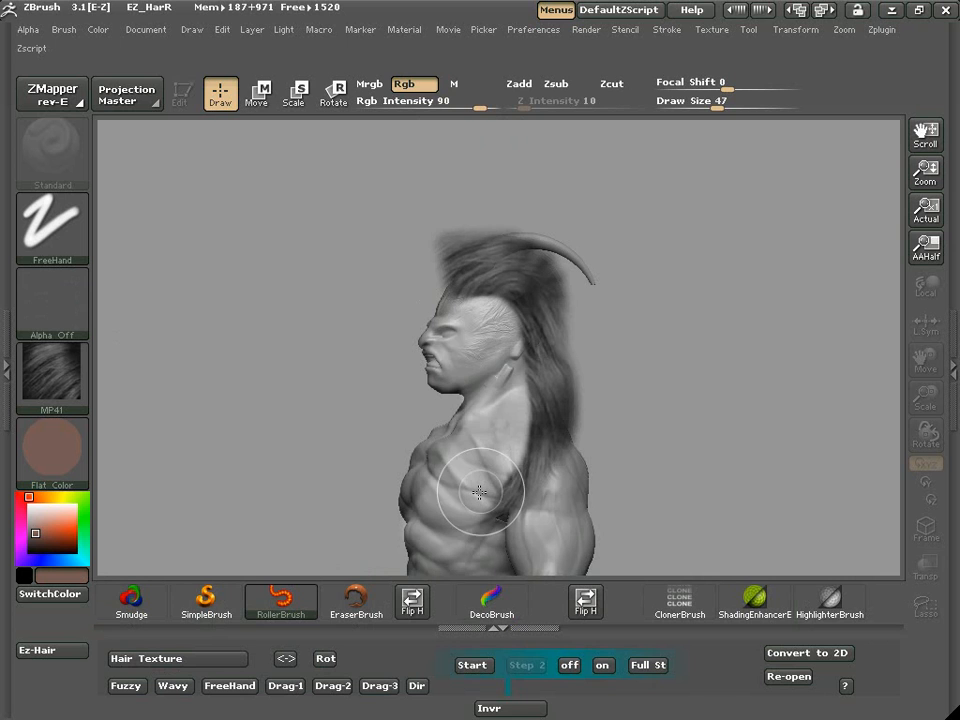
{"action": "mouse_move", "coordinate": [435, 262]}
{"action": "left_mouse_down"}
{"action": "mouse_move", "coordinate": [423, 278]}
{"action": "mouse_move", "coordinate": [455, 262]}
{"action": "mouse_move", "coordinate": [494, 276]}
{"action": "mouse_move", "coordinate": [502, 293]}
{"action": "left_mouse_up"}
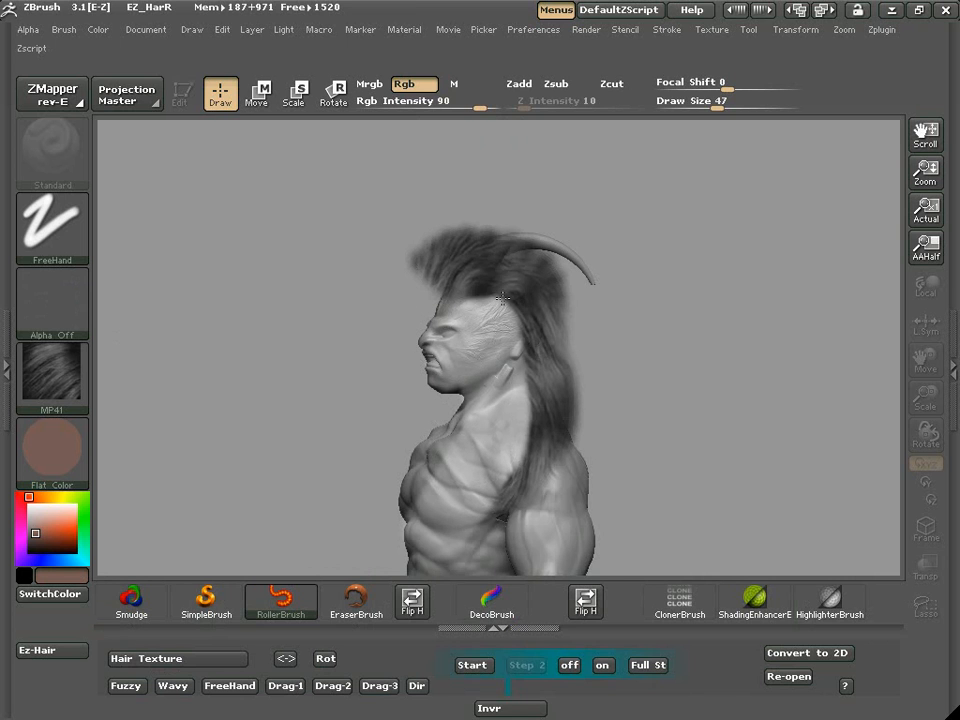
{"action": "left_click_drag", "start_coordinate": [476, 332], "coordinate": [454, 351]}
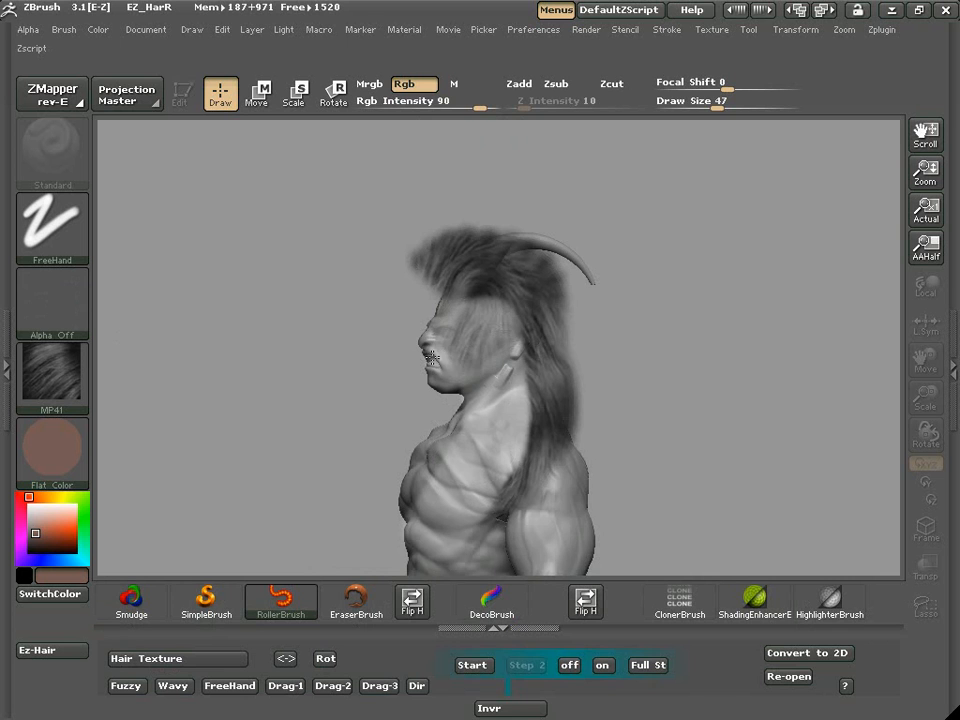
{"action": "key", "text": "ctrl+z"}
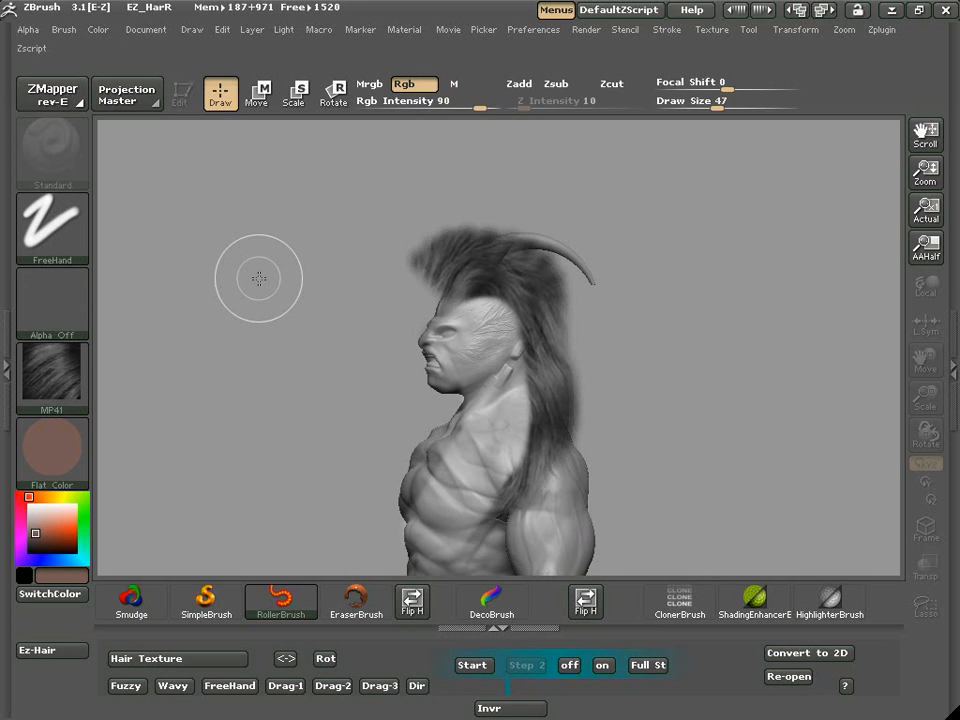
{"action": "mouse_move", "coordinate": [467, 271]}
{"action": "left_mouse_down"}
{"action": "mouse_move", "coordinate": [443, 288]}
{"action": "mouse_move", "coordinate": [443, 315]}
{"action": "mouse_move", "coordinate": [418, 306]}
{"action": "mouse_move", "coordinate": [430, 300]}
{"action": "left_mouse_up"}
{"action": "key", "text": "ctrl+z"}
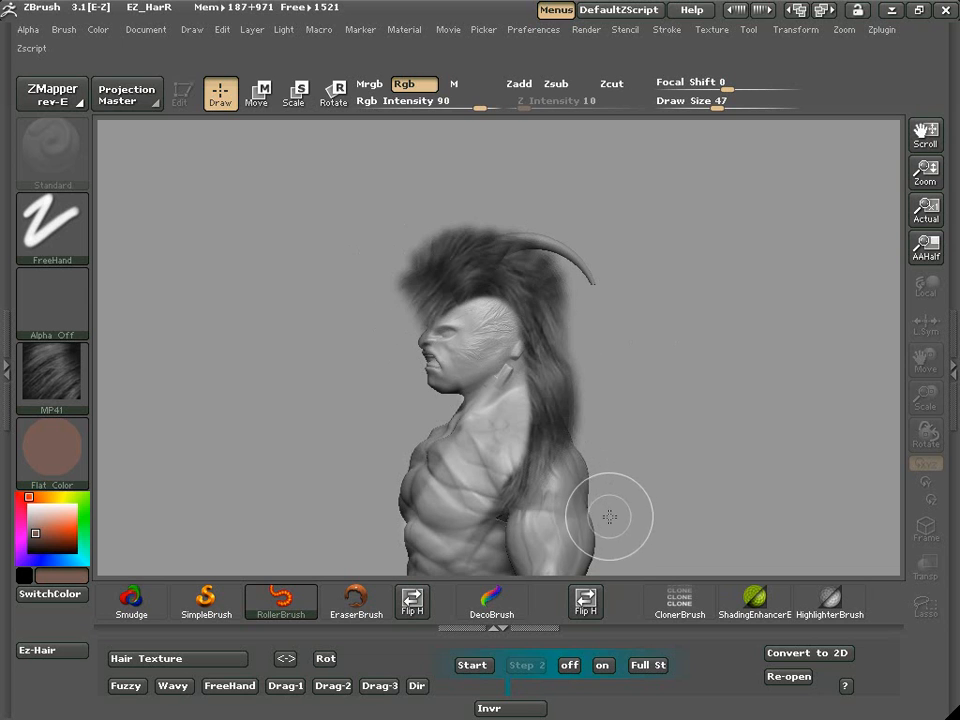
Invert the stencil, paint a test hair stroke across the face and neck, and undo it
{"action": "left_click", "coordinate": [503, 709]}
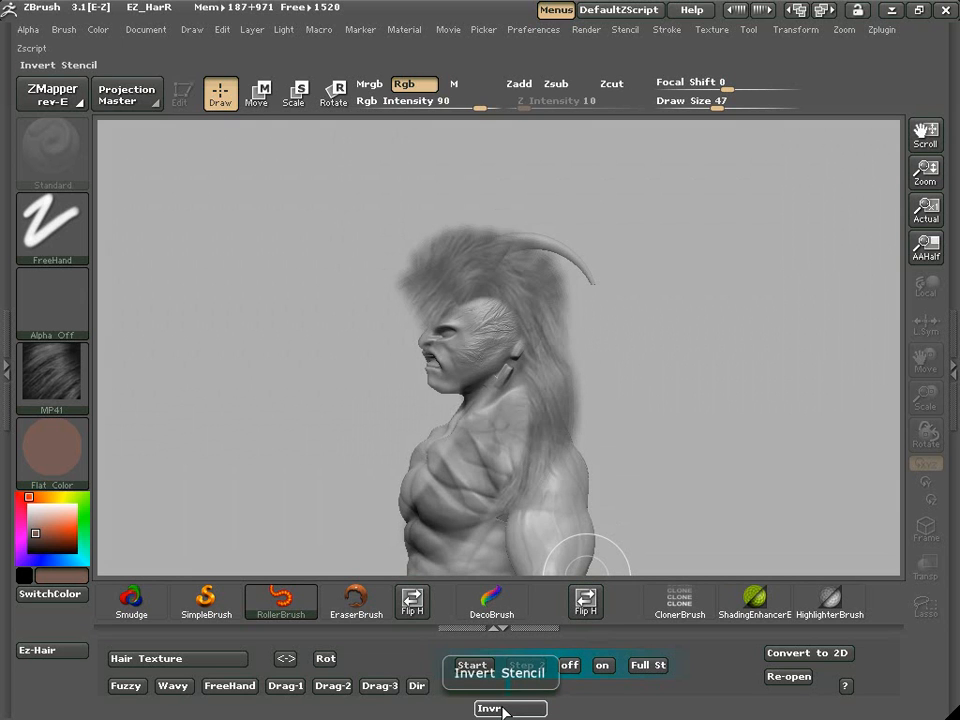
{"action": "left_click_drag", "start_coordinate": [299, 379], "coordinate": [506, 384]}
{"action": "left_click_drag", "start_coordinate": [668, 390], "coordinate": [668, 390]}
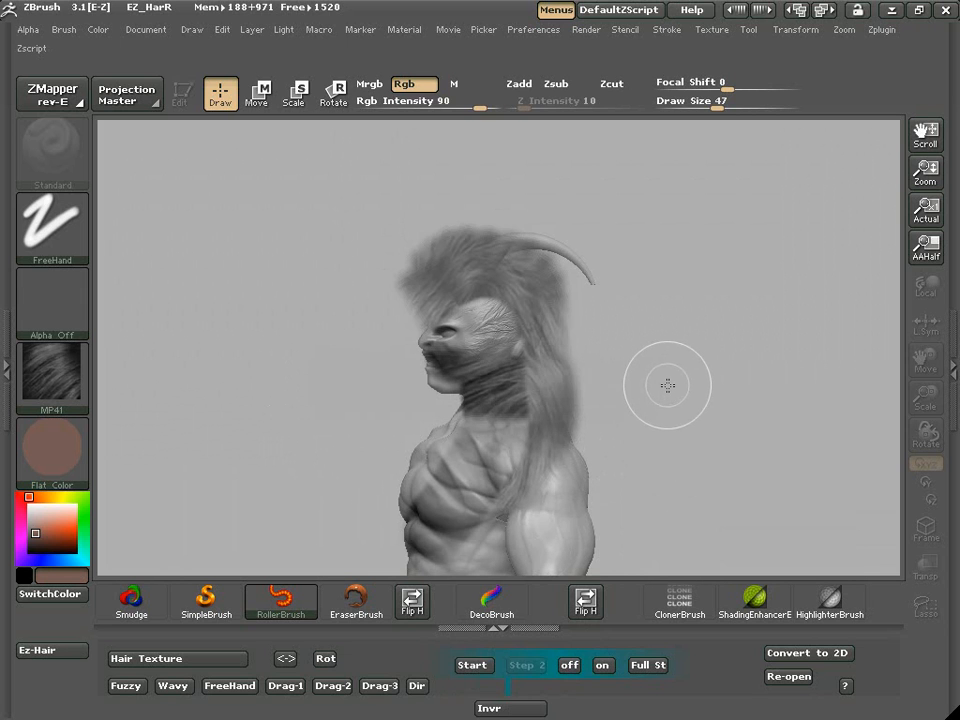
{"action": "key", "text": "ctrl+z"}
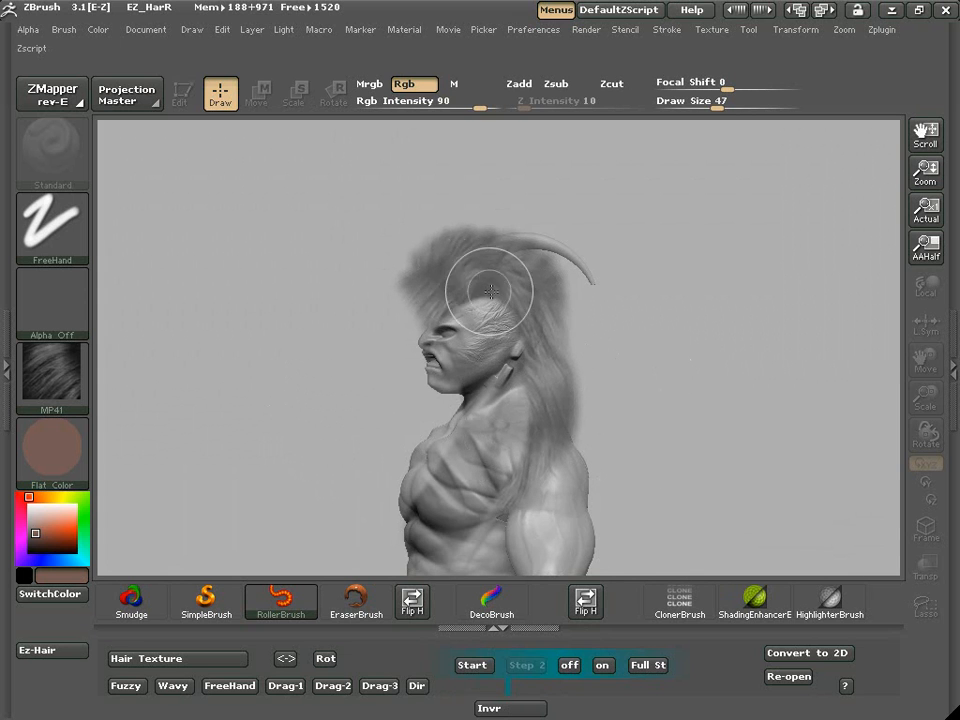
Blend the hairline into the head and shoulder with light hair strokes at Rgb Intensity 28 and Draw Size 22
{"action": "left_click_drag", "start_coordinate": [482, 105], "coordinate": [443, 101]}
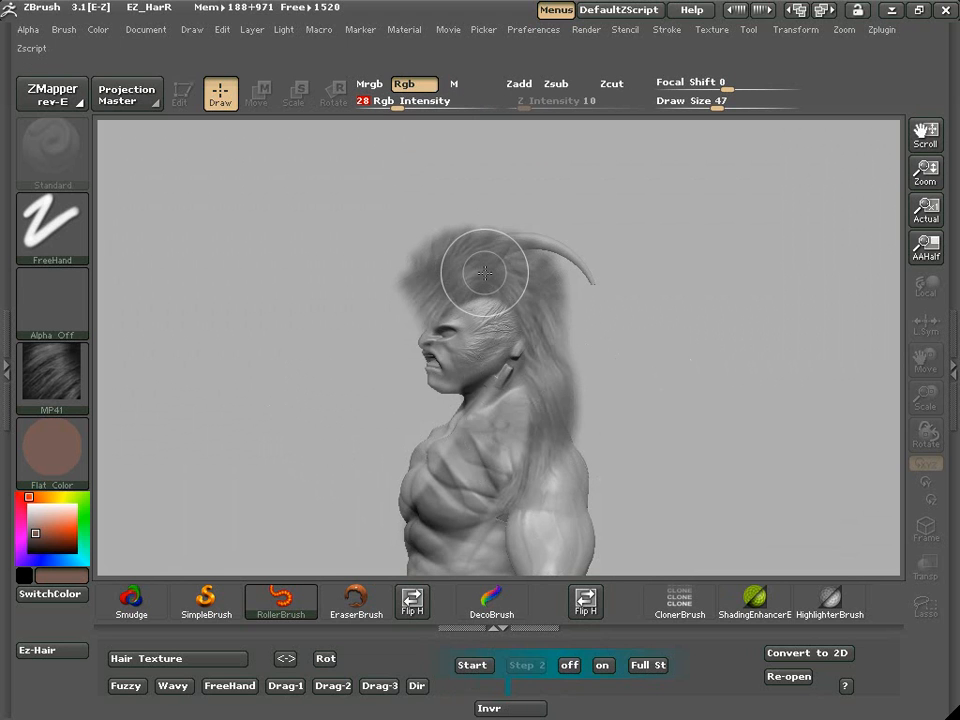
{"action": "left_click_drag", "start_coordinate": [717, 103], "coordinate": [698, 103]}
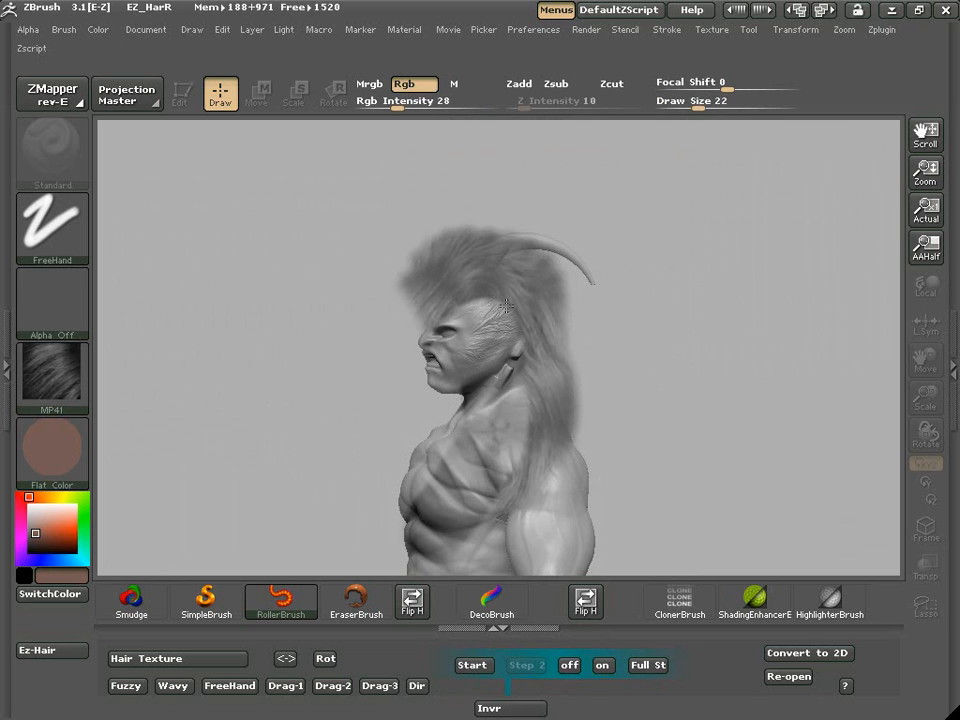
{"action": "left_click", "coordinate": [525, 408]}
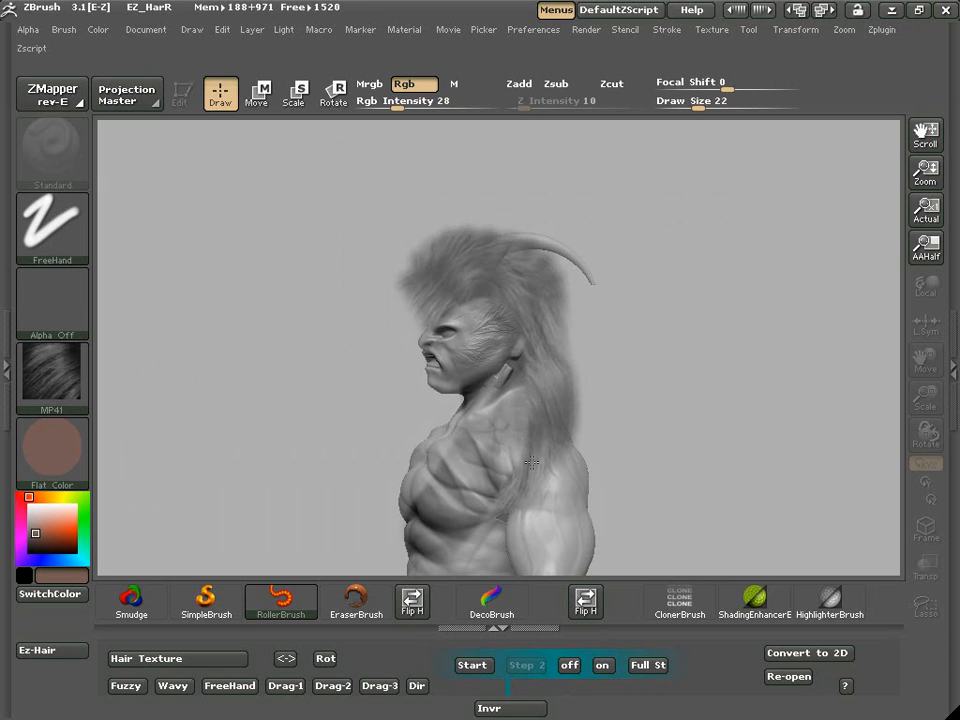
Turn the stencil off and strengthen the hair along the temple and hairline at Rgb Intensity 49
{"action": "left_click", "coordinate": [570, 666]}
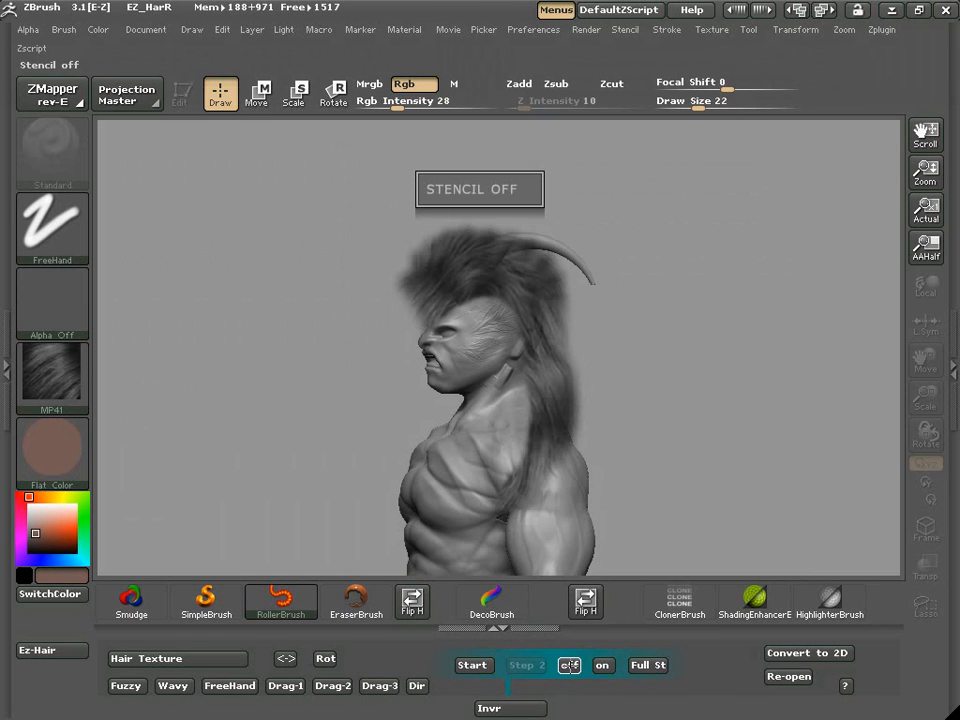
{"action": "key", "text": "space"}
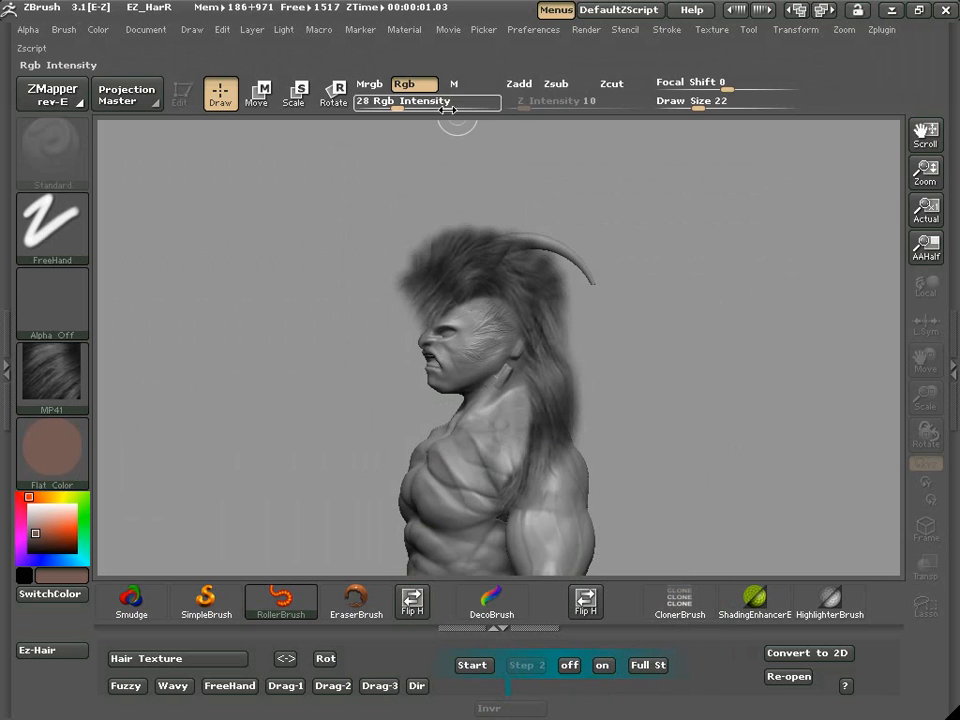
{"action": "left_click_drag", "start_coordinate": [391, 103], "coordinate": [421, 104]}
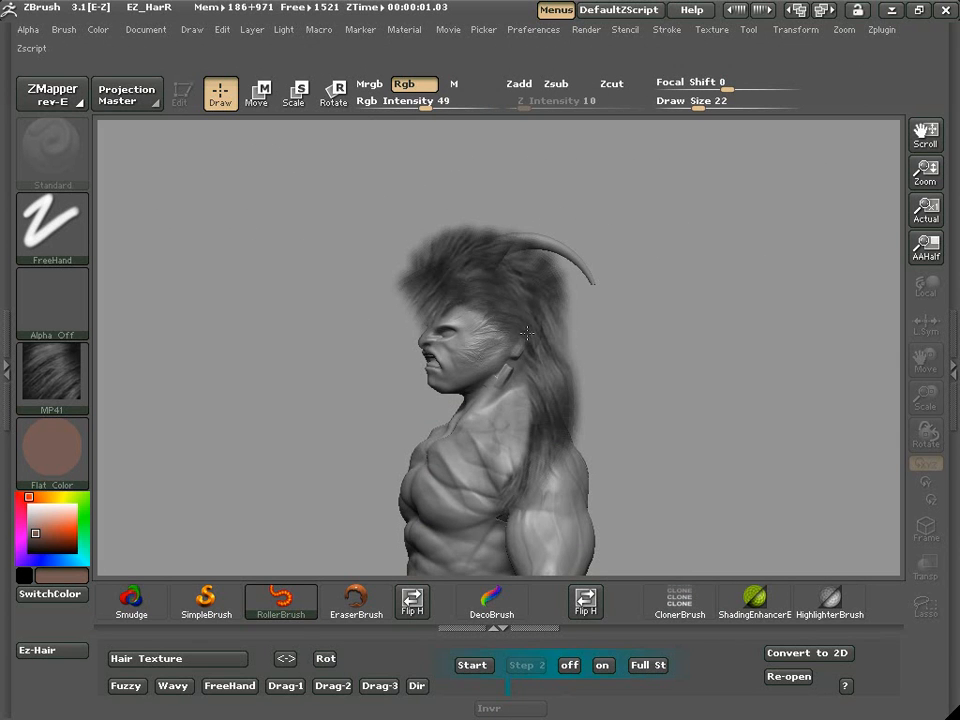
Erase the horn protruding behind the hair with the EraserBrush at Draw Size 50
{"action": "left_click", "coordinate": [366, 614]}
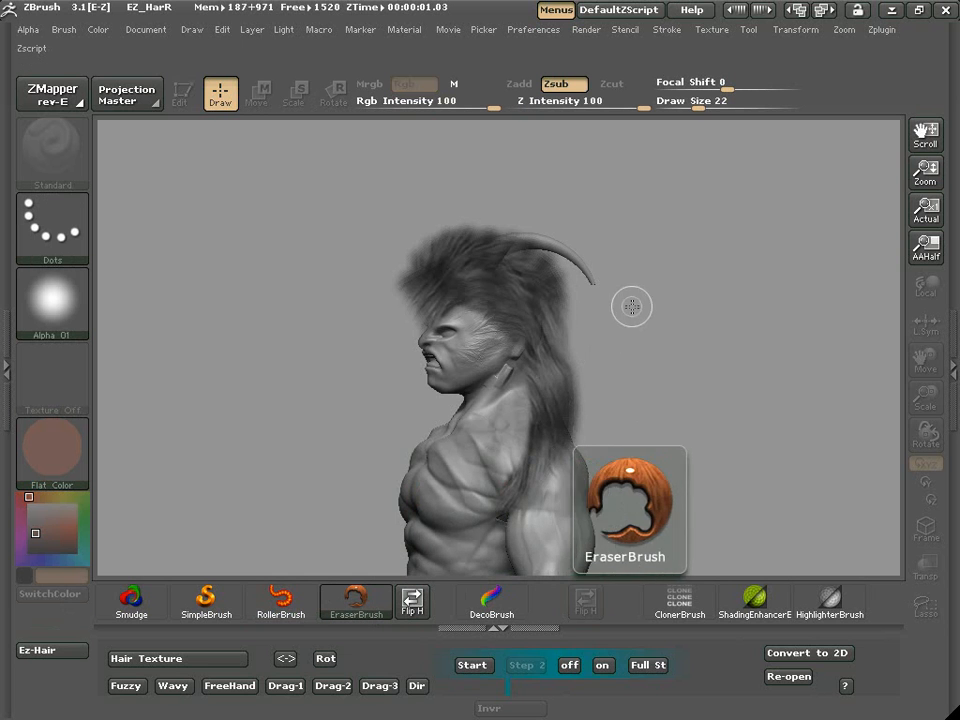
{"action": "key", "text": "space"}
{"action": "mouse_move", "coordinate": [617, 273]}
{"action": "left_mouse_down"}
{"action": "mouse_move", "coordinate": [638, 272]}
{"action": "mouse_move", "coordinate": [553, 214]}
{"action": "mouse_move", "coordinate": [584, 235]}
{"action": "left_mouse_up"}
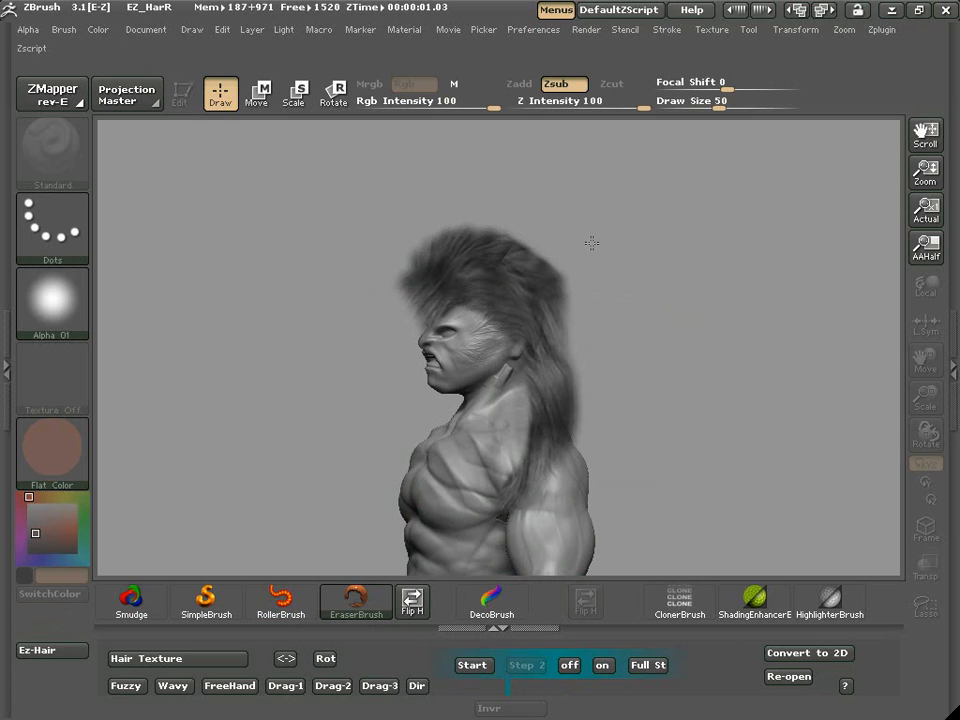
Trim the rear outline of the hair behind the head with the eraser
{"action": "left_click_drag", "start_coordinate": [600, 290], "coordinate": [578, 253]}
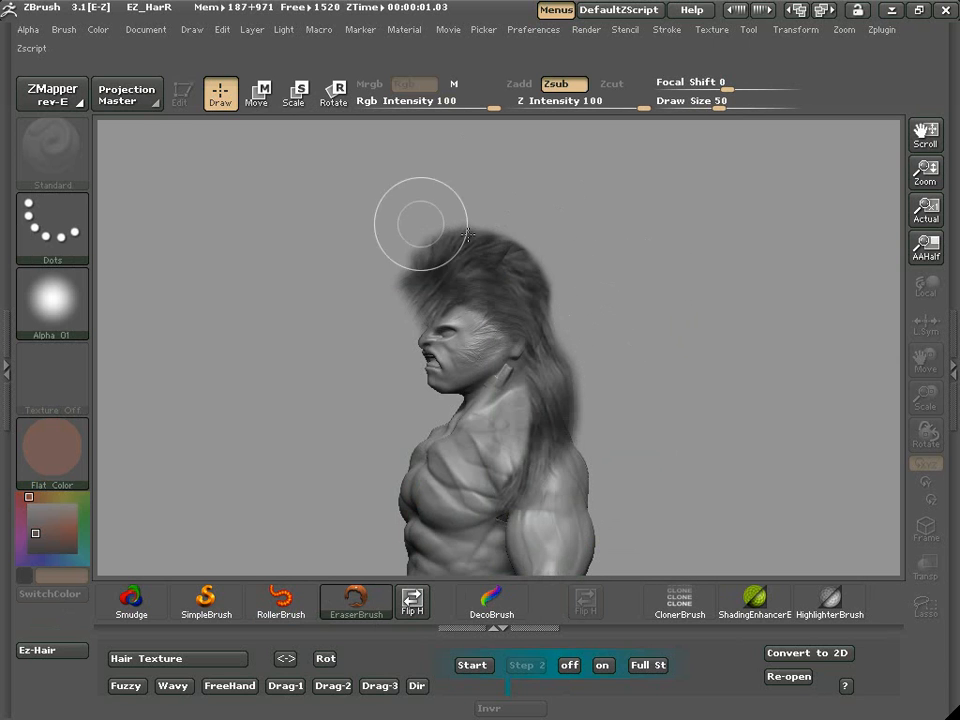
Test the eraser on the hair's front edge with the ALP1 alpha and with Alpha Off
{"action": "left_click", "coordinate": [62, 311]}
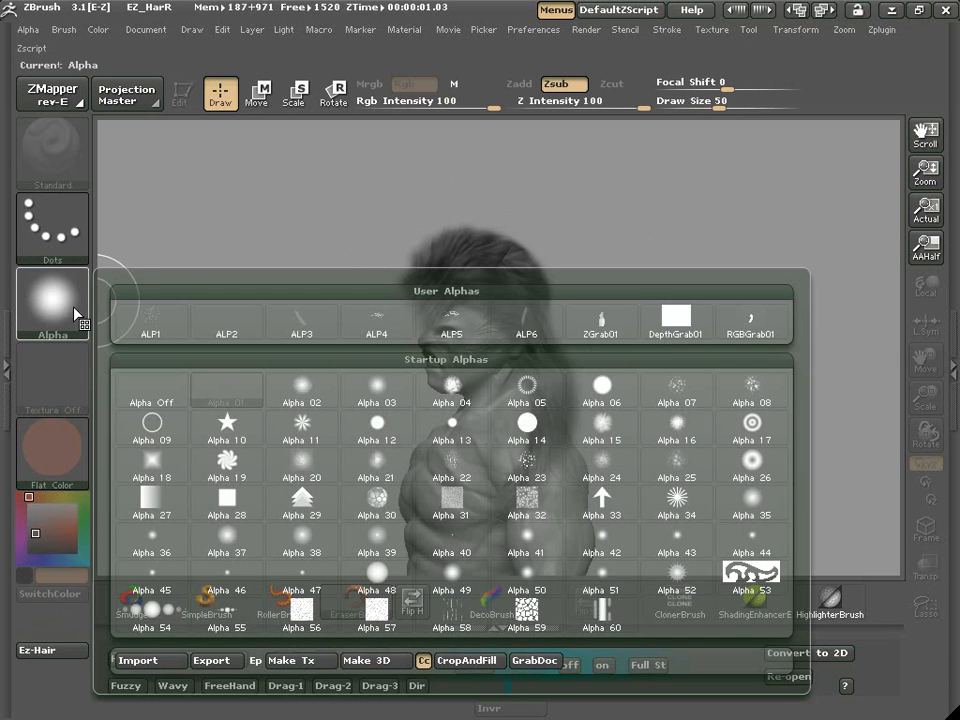
{"action": "left_click", "coordinate": [155, 318]}
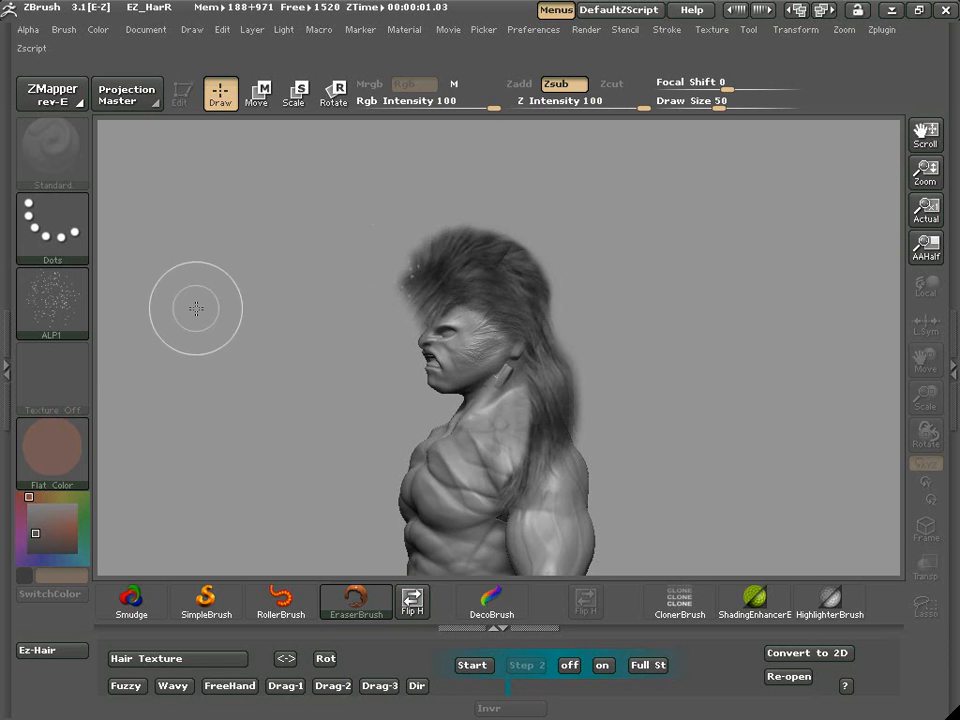
{"action": "left_click", "coordinate": [58, 322]}
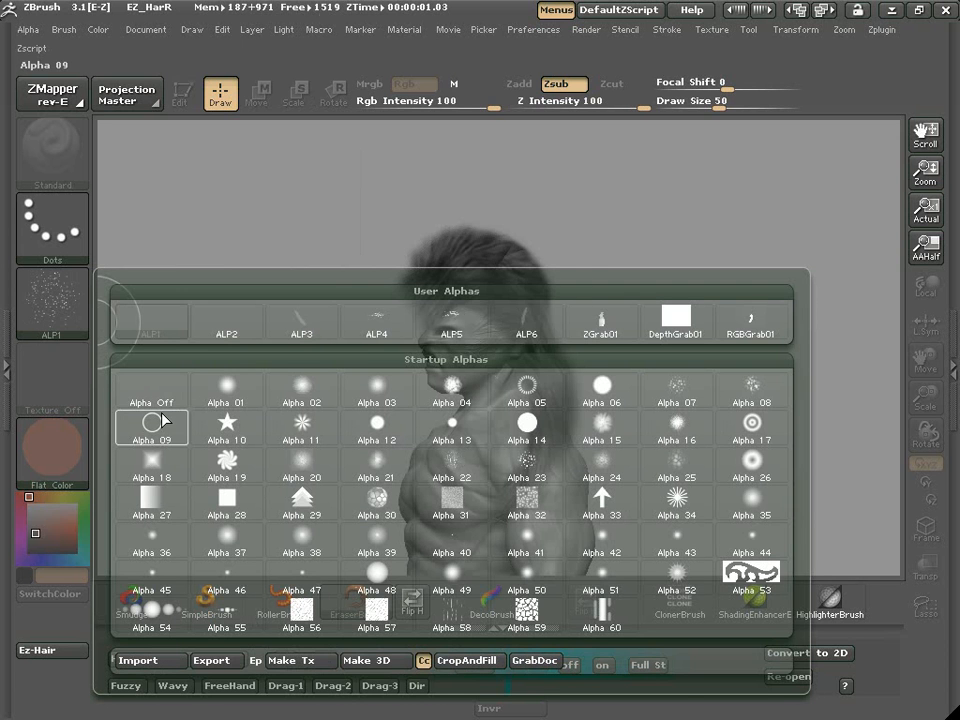
{"action": "left_click", "coordinate": [163, 392]}
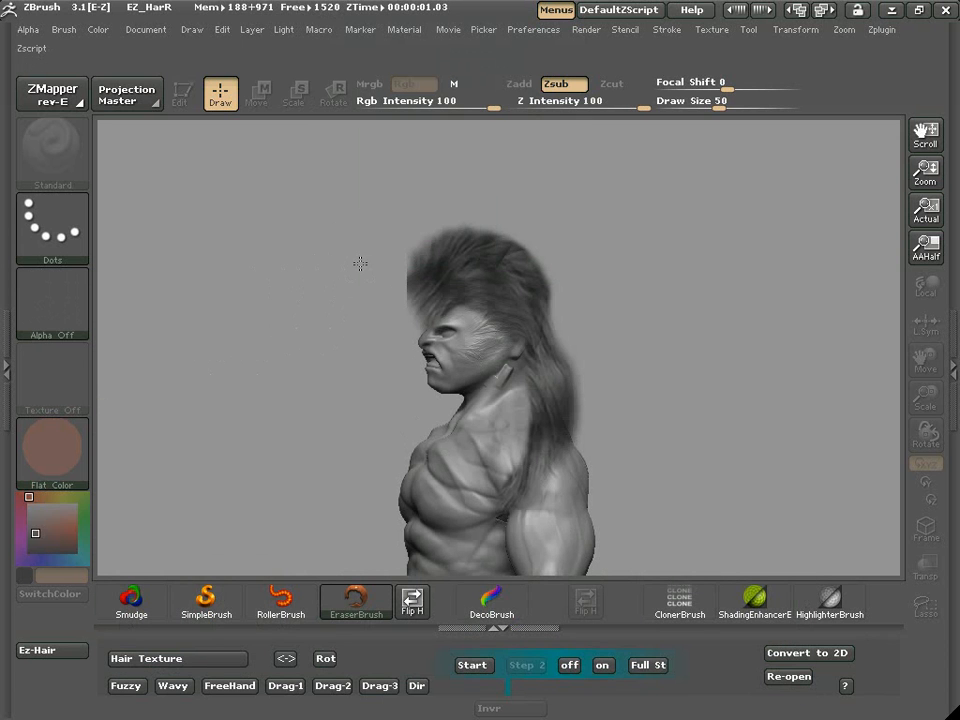
{"action": "left_click", "coordinate": [40, 305]}
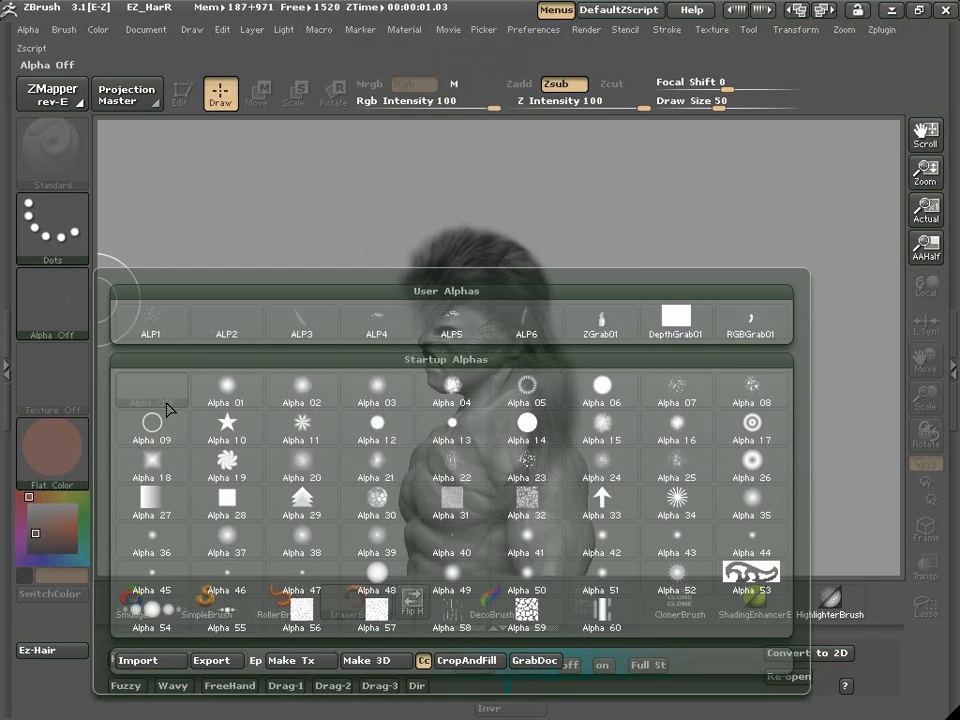
{"action": "left_click", "coordinate": [152, 393]}
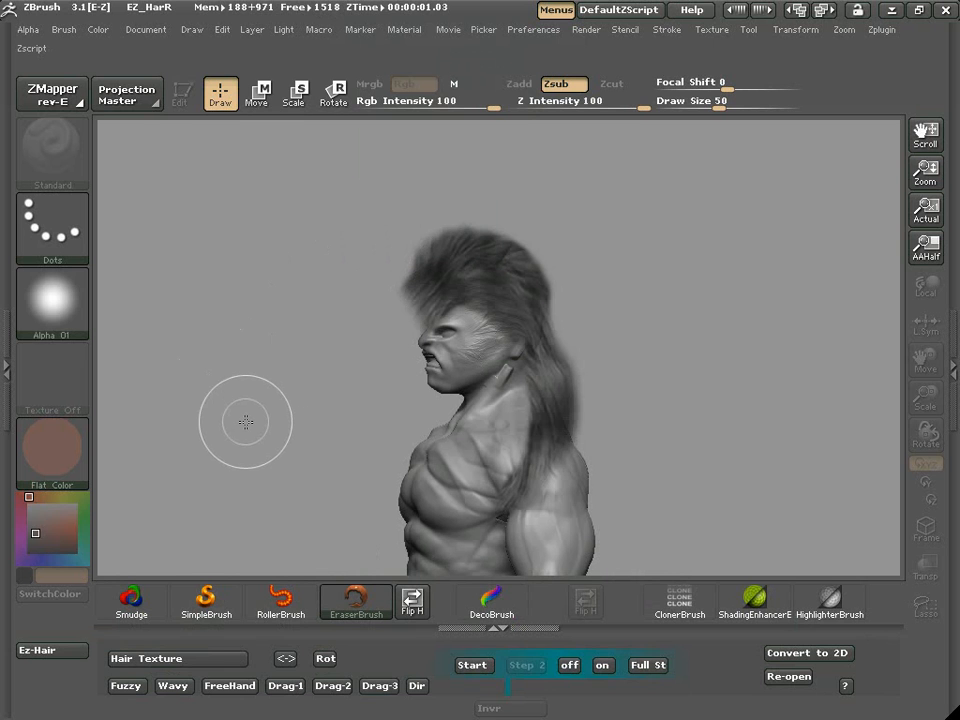
Set up a FreeHand roller stroke with the MP41 hair texture and Alpha Off
{"action": "left_click", "coordinate": [229, 685]}
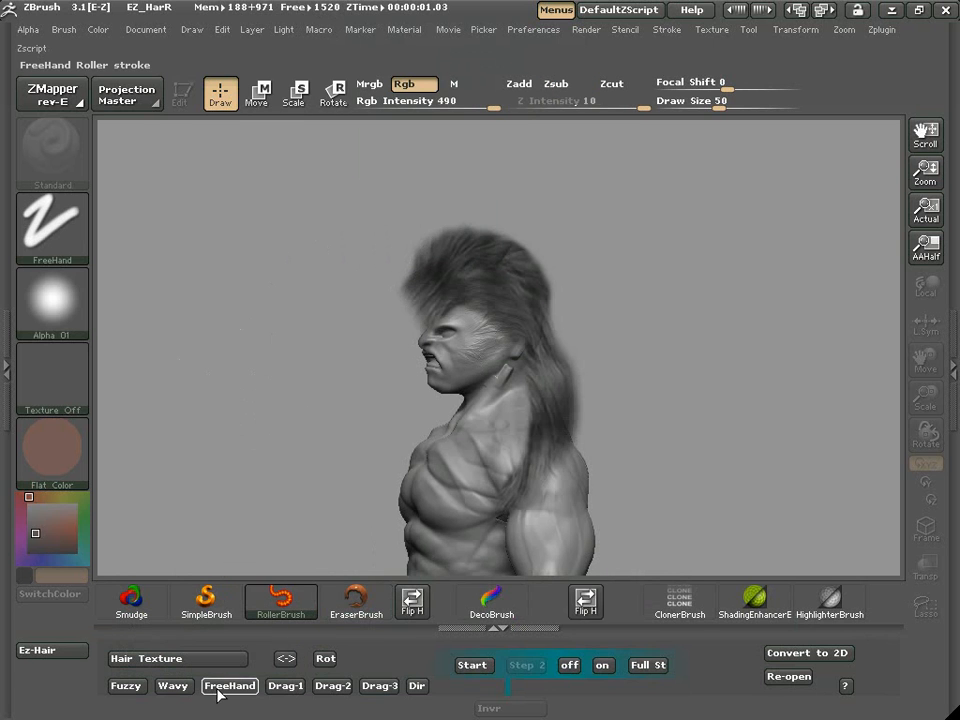
{"action": "left_click", "coordinate": [75, 386]}
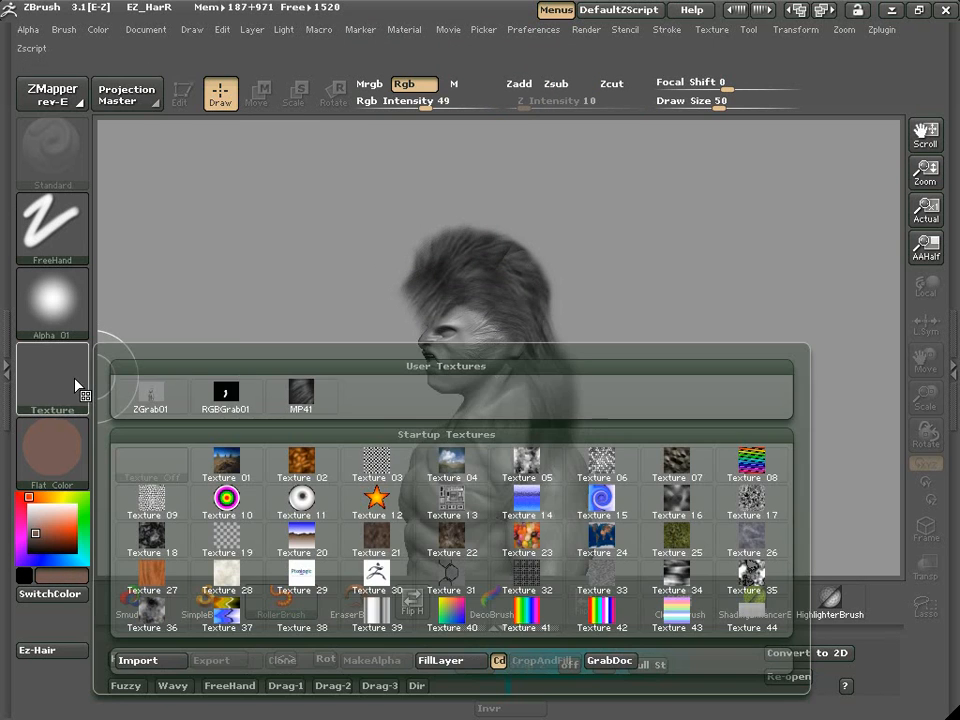
{"action": "left_click", "coordinate": [300, 393]}
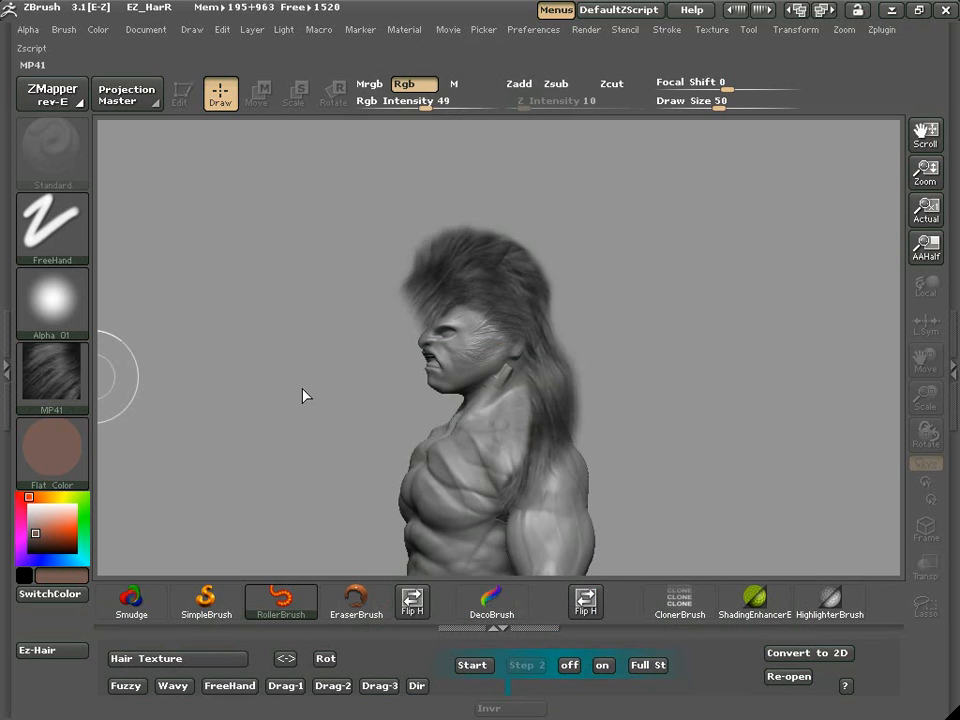
{"action": "left_click", "coordinate": [72, 308]}
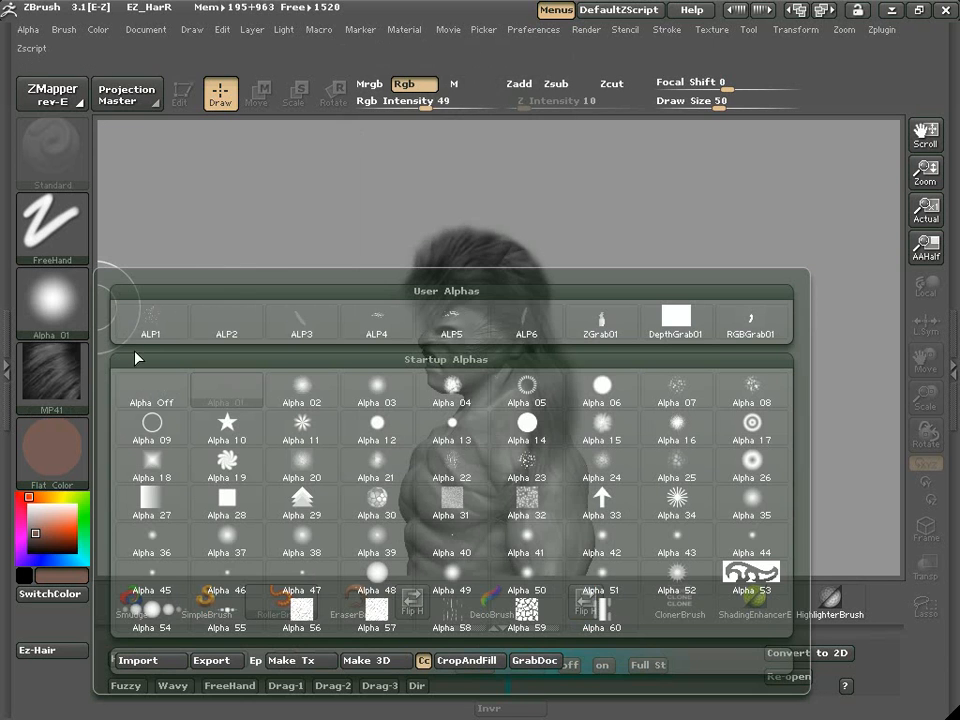
{"action": "left_click", "coordinate": [176, 391]}
{"action": "right_click", "coordinate": [264, 373]}
{"action": "left_click_drag", "start_coordinate": [265, 372], "coordinate": [241, 371]}
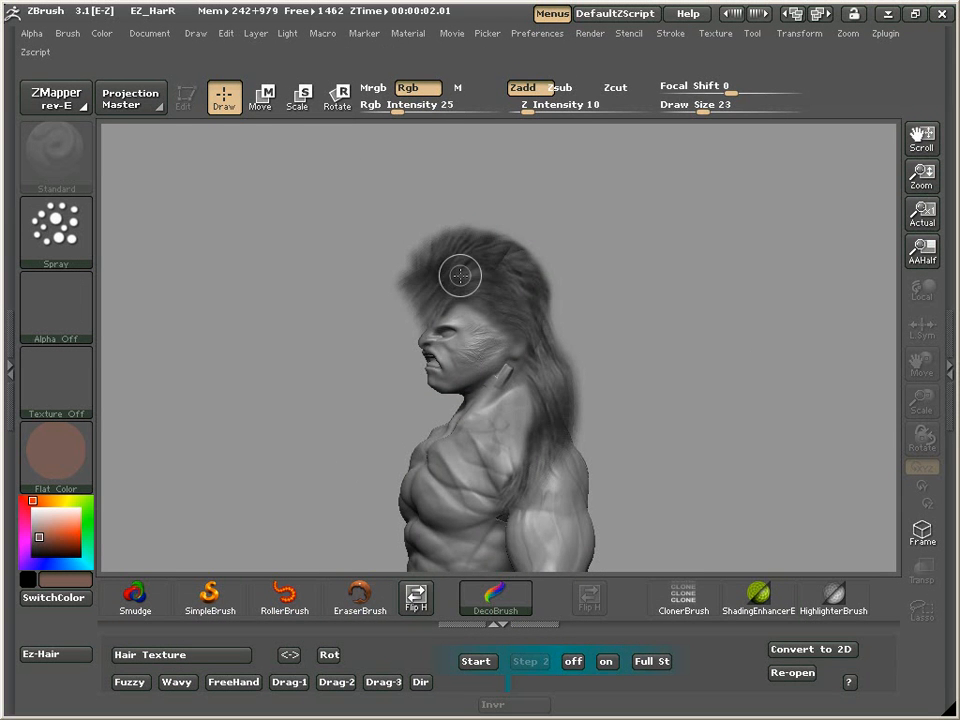
Paint the blue MP21 hair texture over the head and mane with FreeHand strokes at Rgb Intensity 54, and switch the alpha to ALP3
{"action": "left_click", "coordinate": [233, 684]}
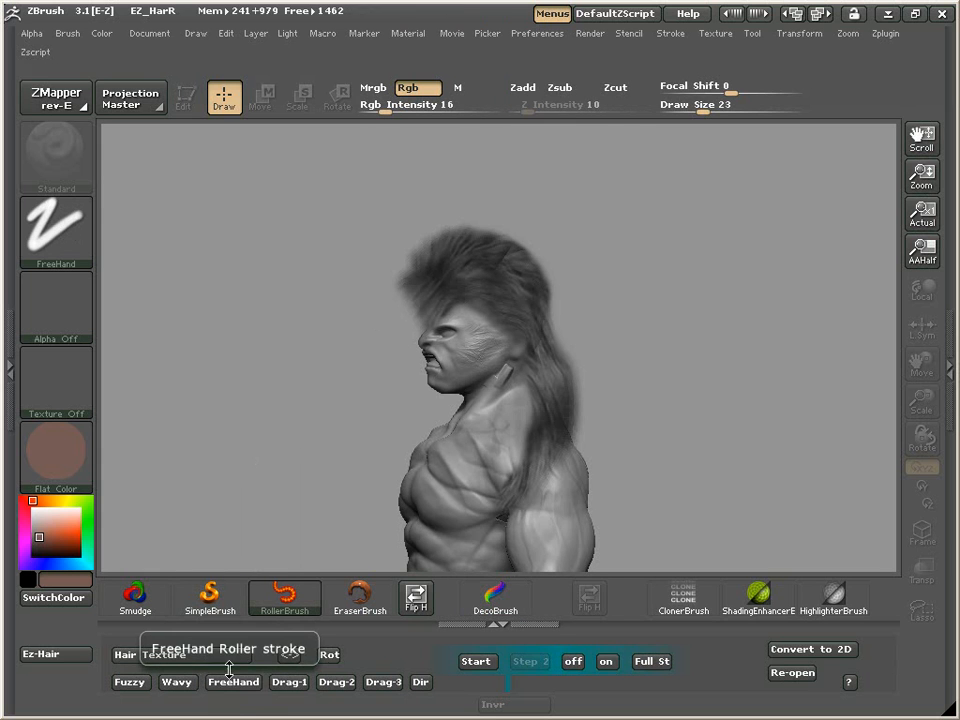
{"action": "mouse_move", "coordinate": [45, 228]}
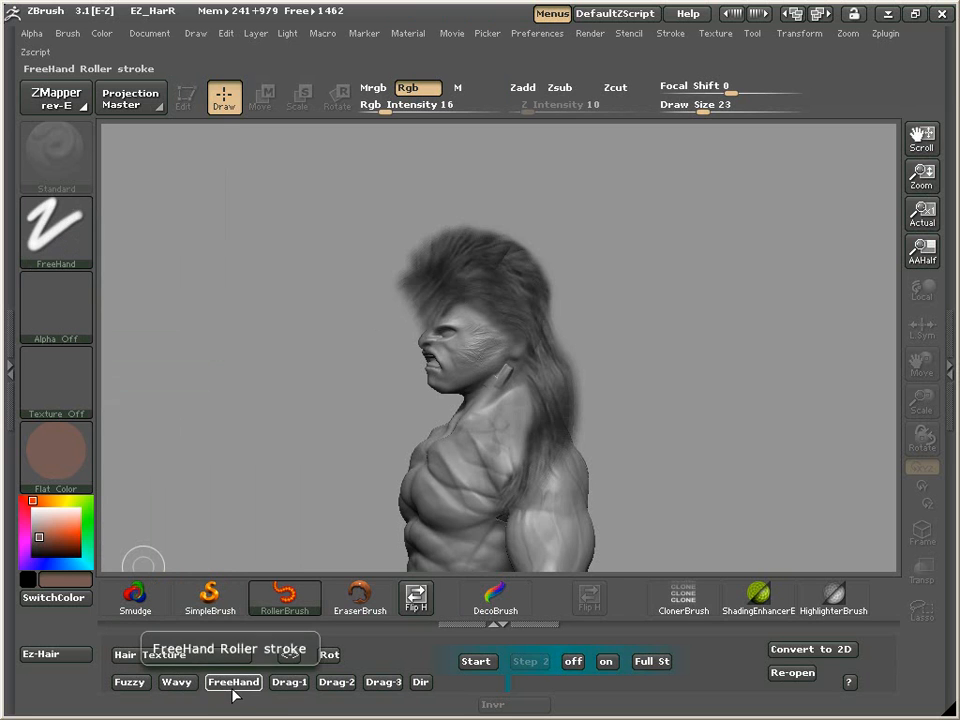
{"action": "left_click", "coordinate": [57, 404]}
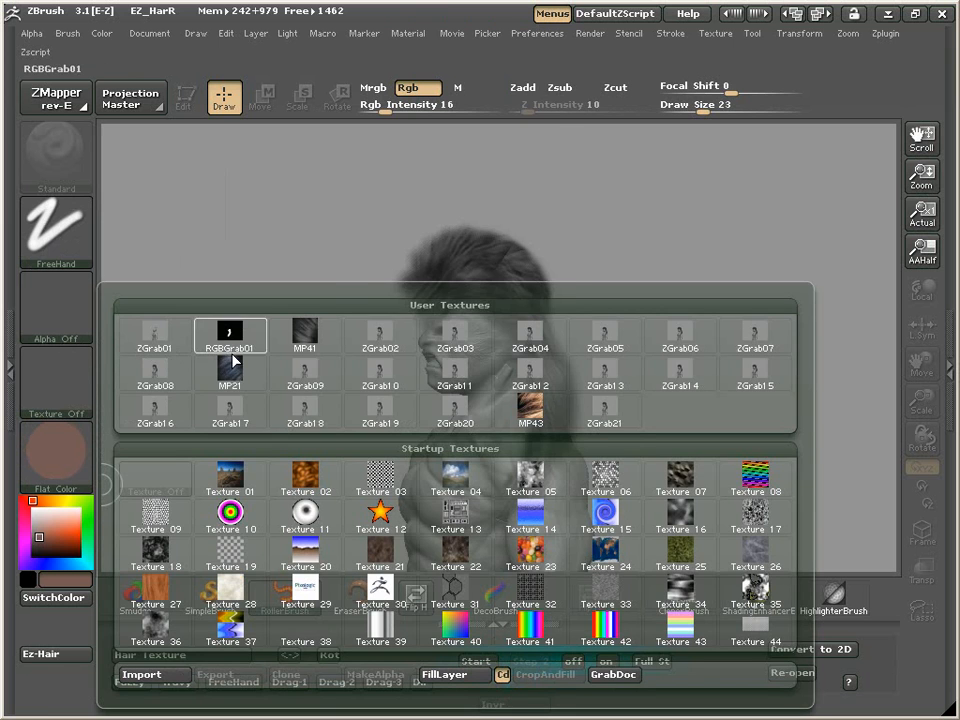
{"action": "left_click", "coordinate": [236, 376]}
{"action": "left_click_drag", "start_coordinate": [370, 104], "coordinate": [435, 104]}
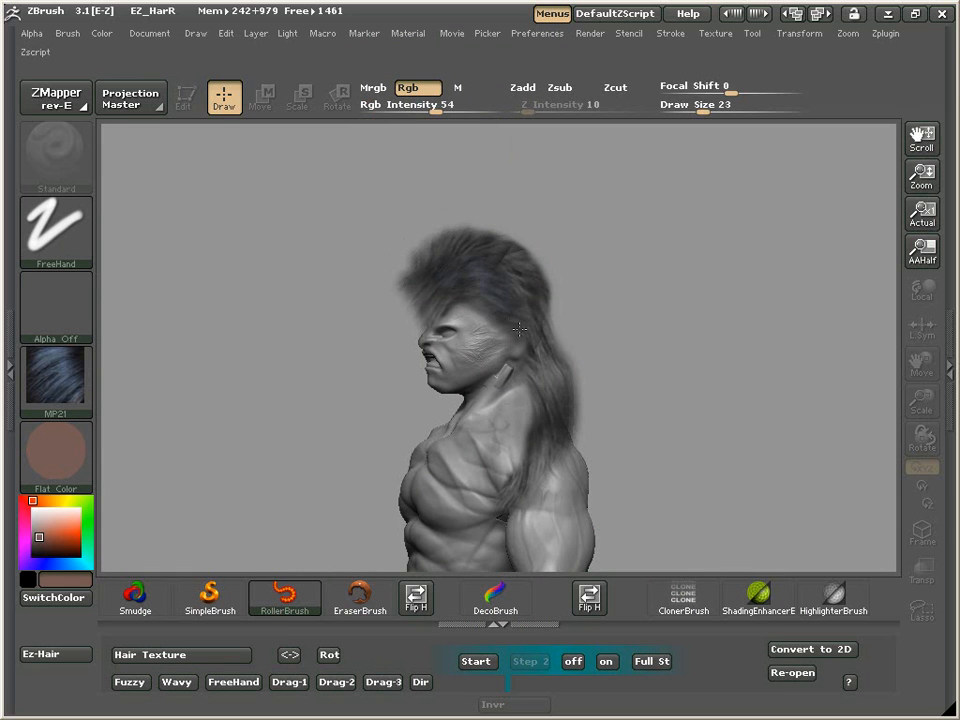
{"action": "left_click_drag", "start_coordinate": [509, 312], "coordinate": [456, 274]}
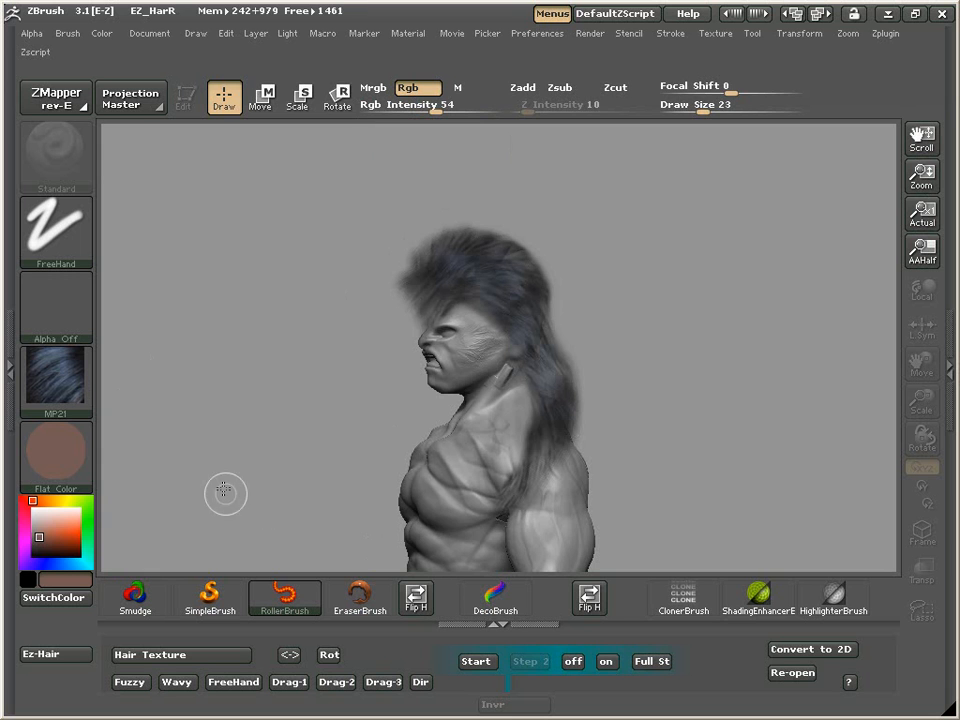
{"action": "left_click", "coordinate": [72, 326]}
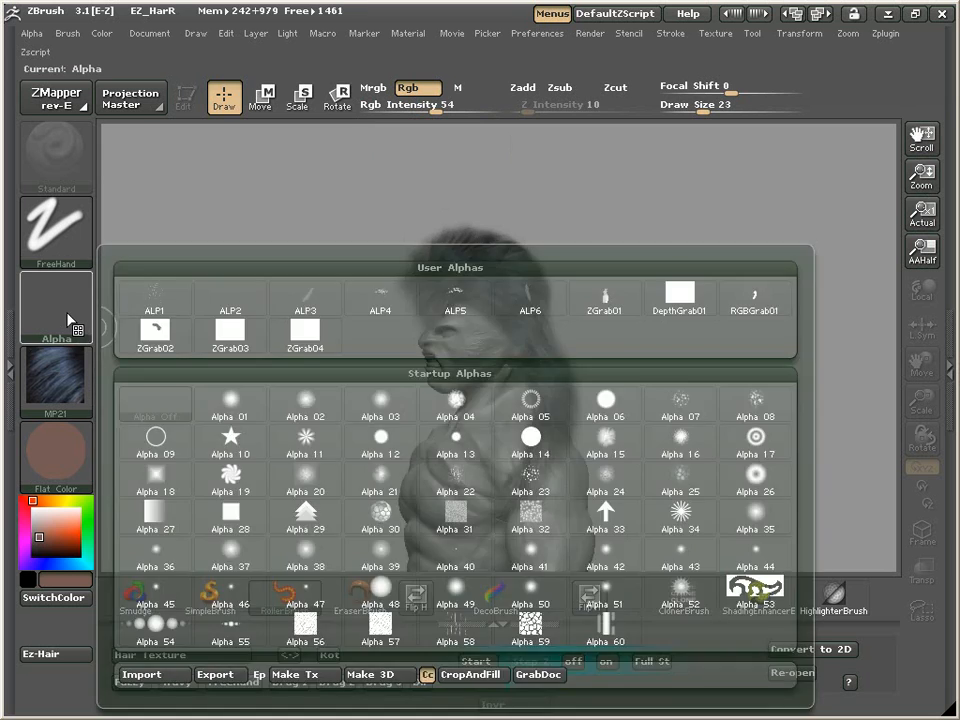
{"action": "left_click", "coordinate": [307, 304]}
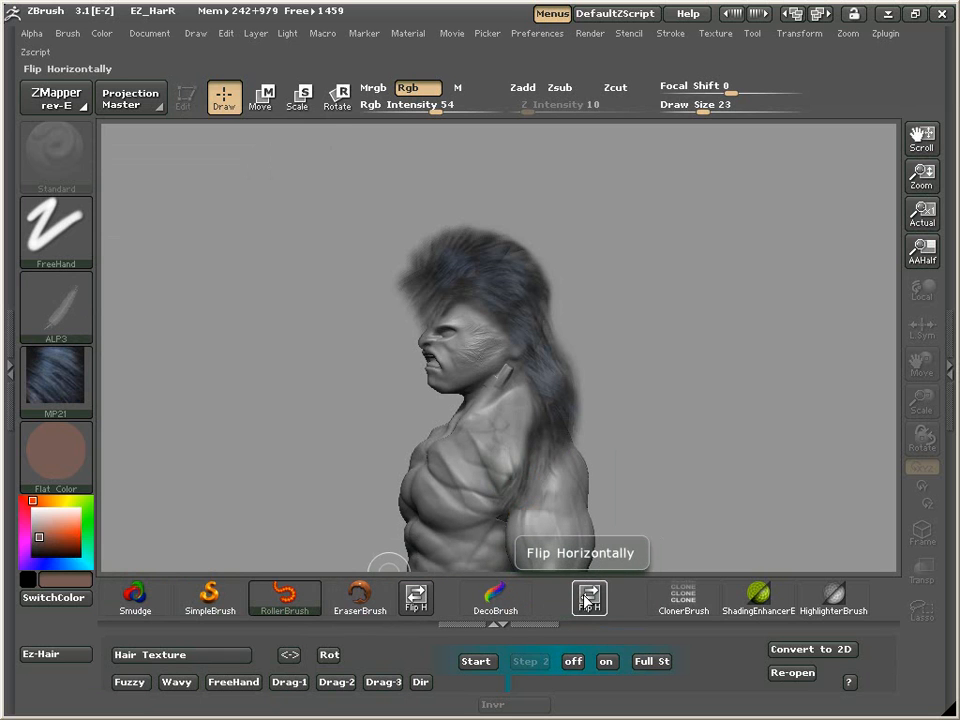
Clone hair sampled from the crown onto the temple with the ClonerBrush at Rgb Intensity 11
{"action": "left_click", "coordinate": [685, 597]}
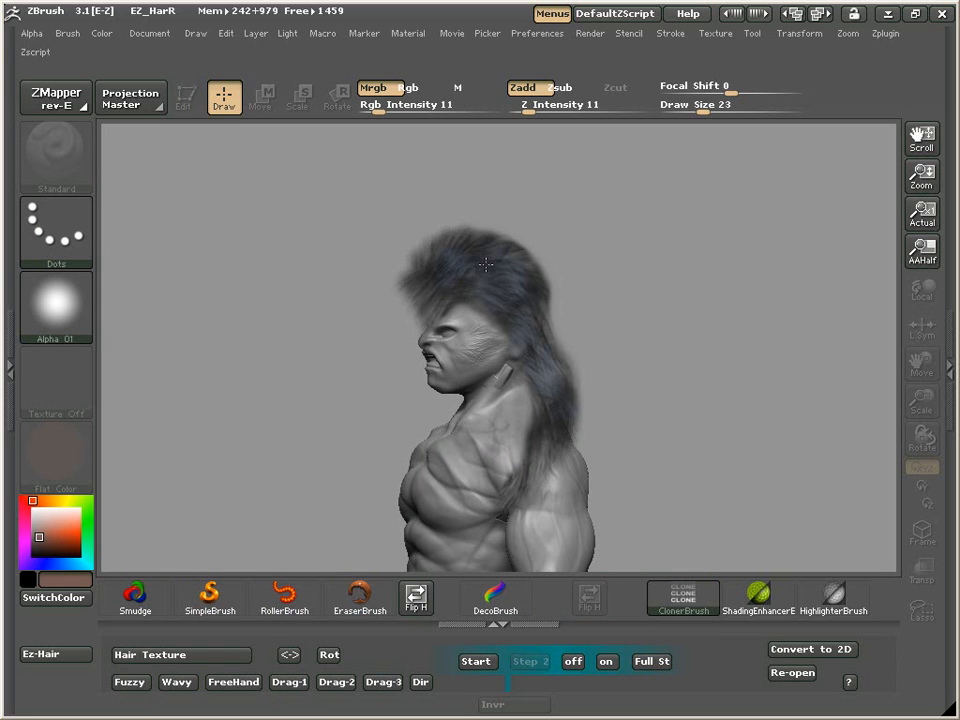
{"action": "left_click", "coordinate": [485, 264]}
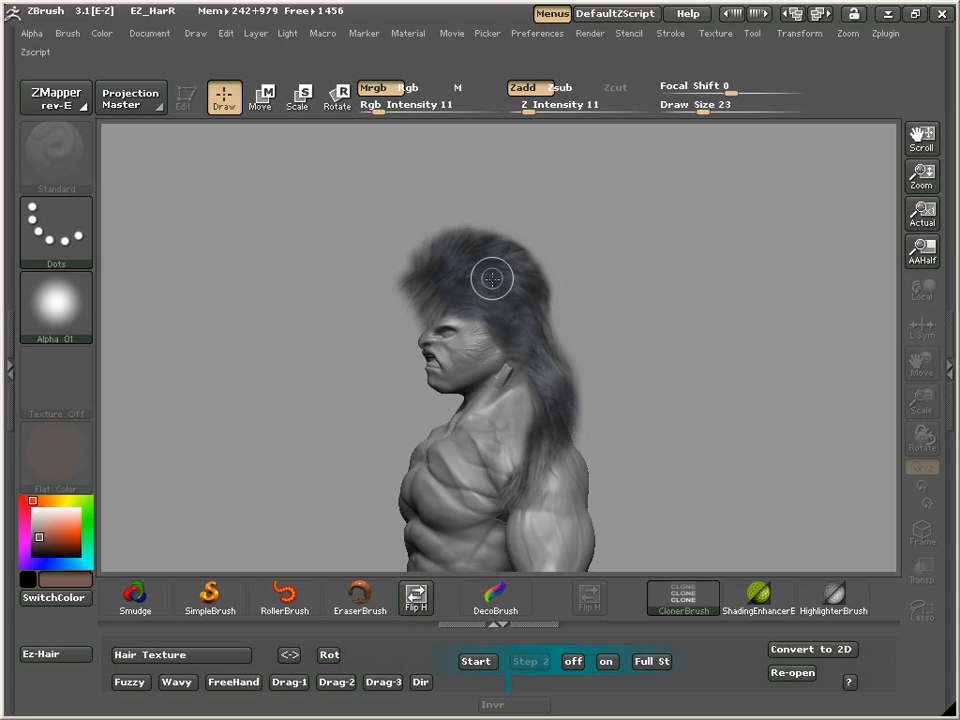
Select the ShadingEnhancerBrush and the HighlighterBrush in turn, using the ALP1 alpha for the highlighter
{"action": "mouse_move", "coordinate": [750, 606]}
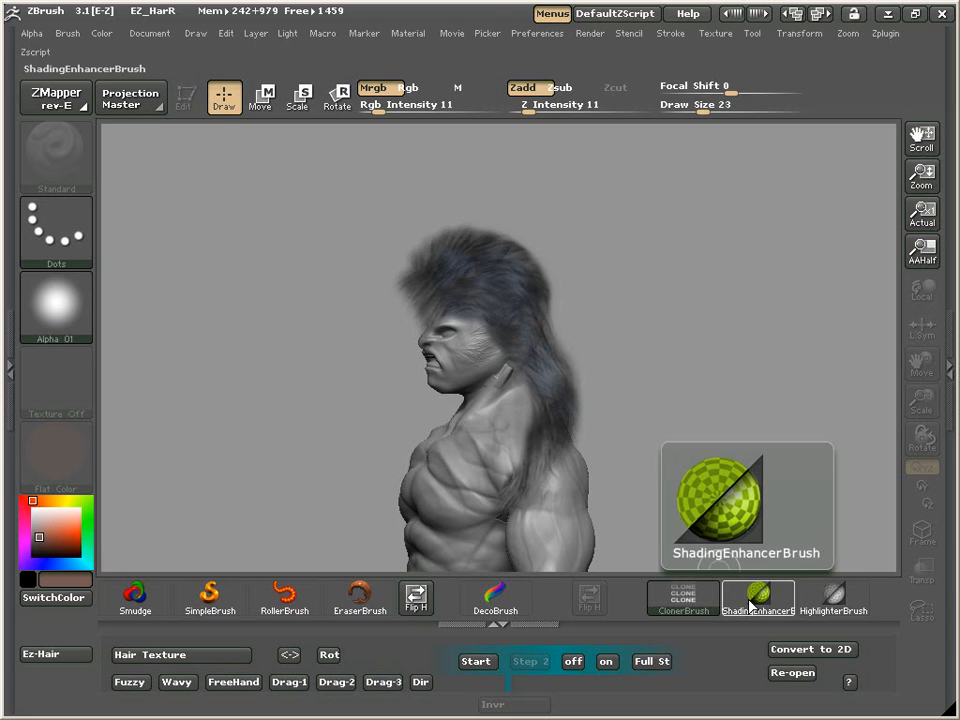
{"action": "mouse_move", "coordinate": [840, 608]}
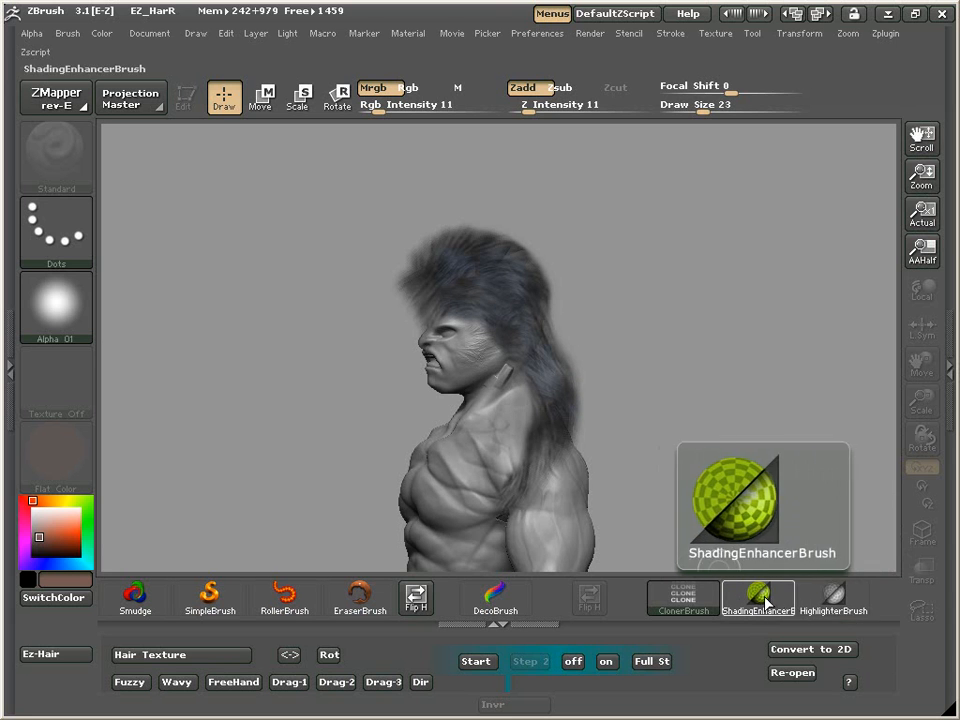
{"action": "left_click", "coordinate": [760, 598]}
{"action": "left_click", "coordinate": [806, 605]}
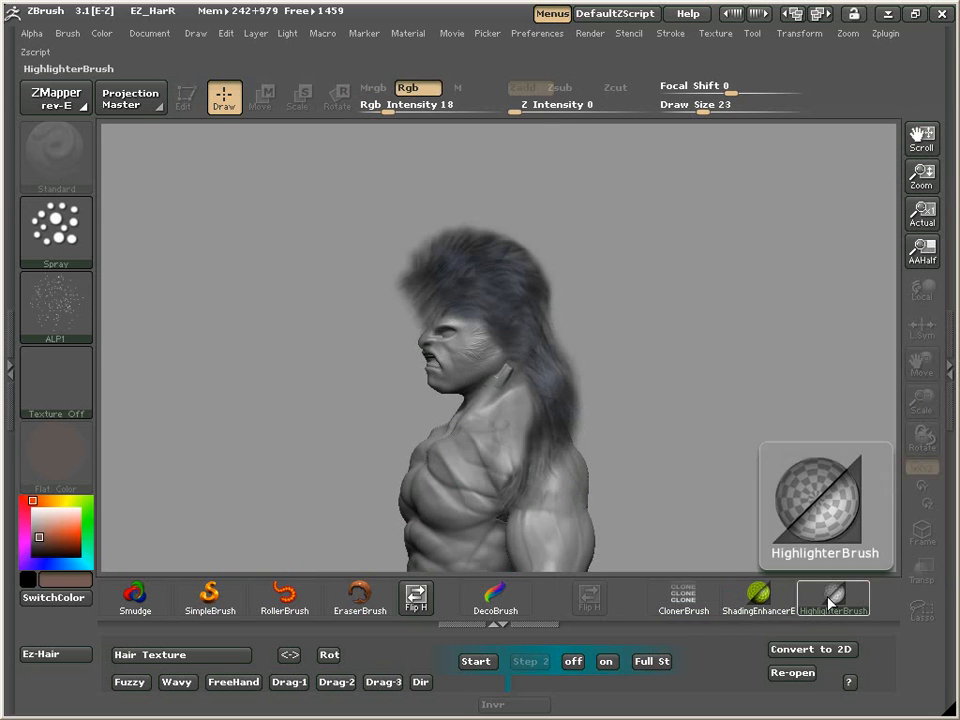
{"action": "left_click", "coordinate": [58, 313]}
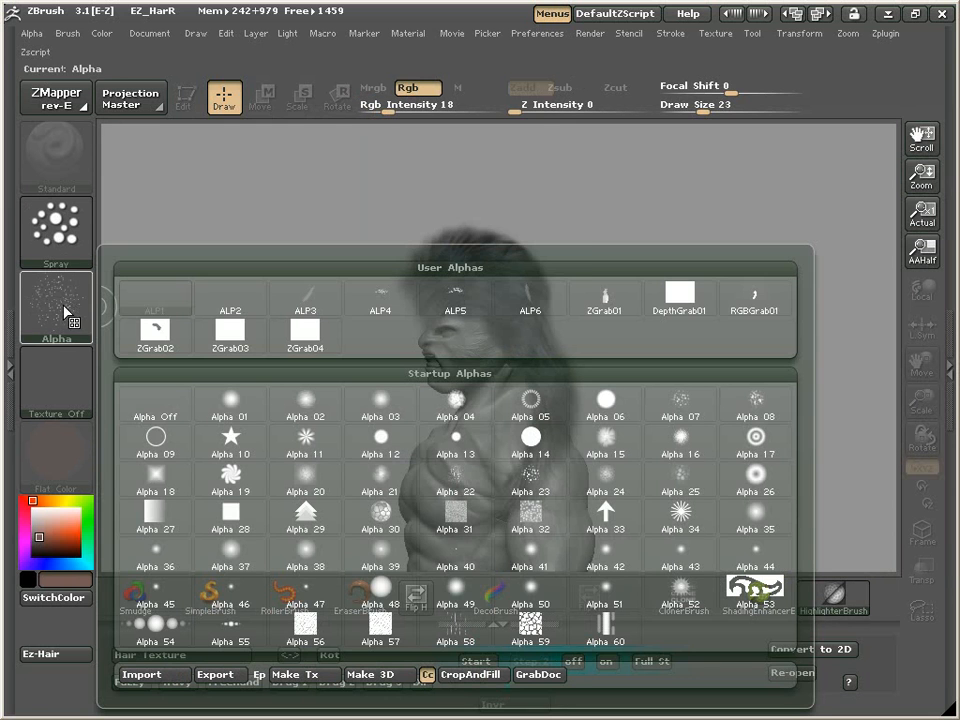
{"action": "left_click", "coordinate": [170, 295]}
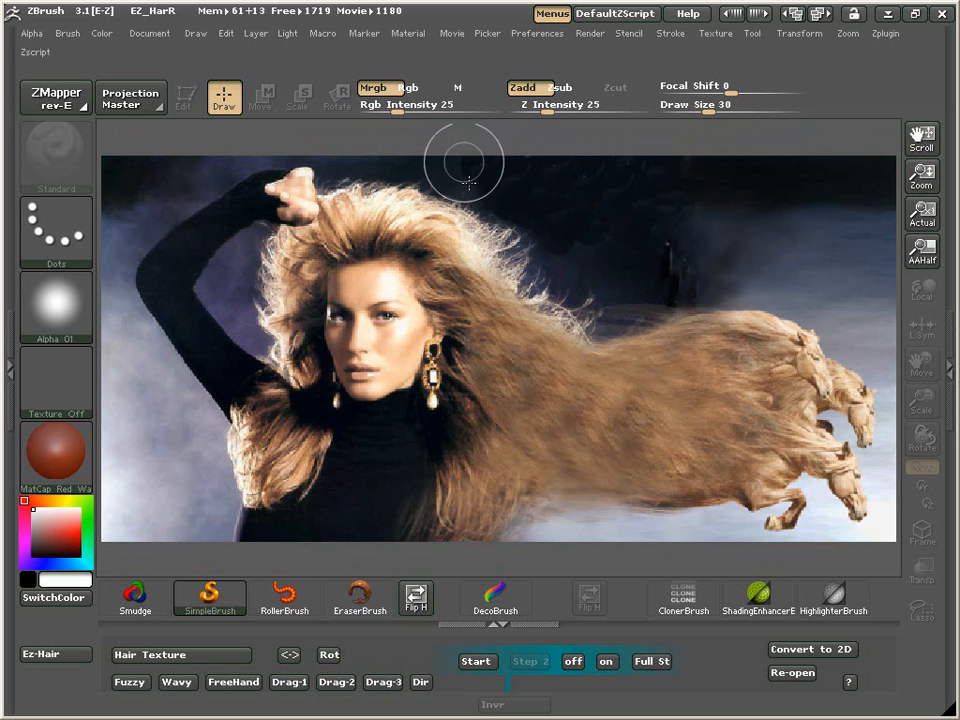
Play the recorded movie of the woman's portrait with horses merging into her hair
{"action": "left_click", "coordinate": [451, 34]}
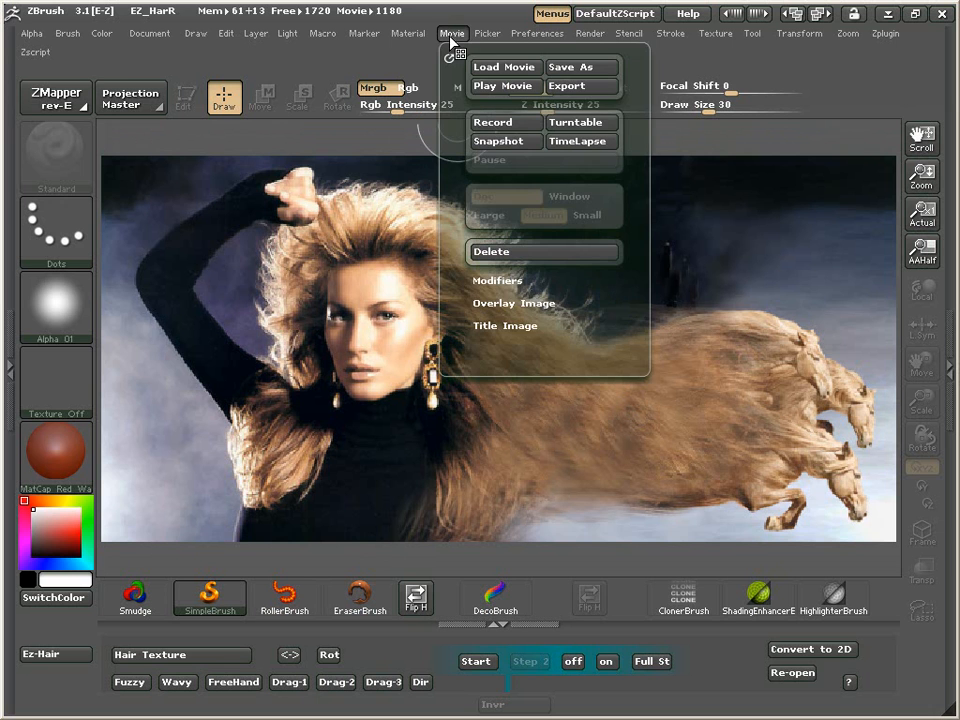
{"action": "left_click", "coordinate": [478, 88]}
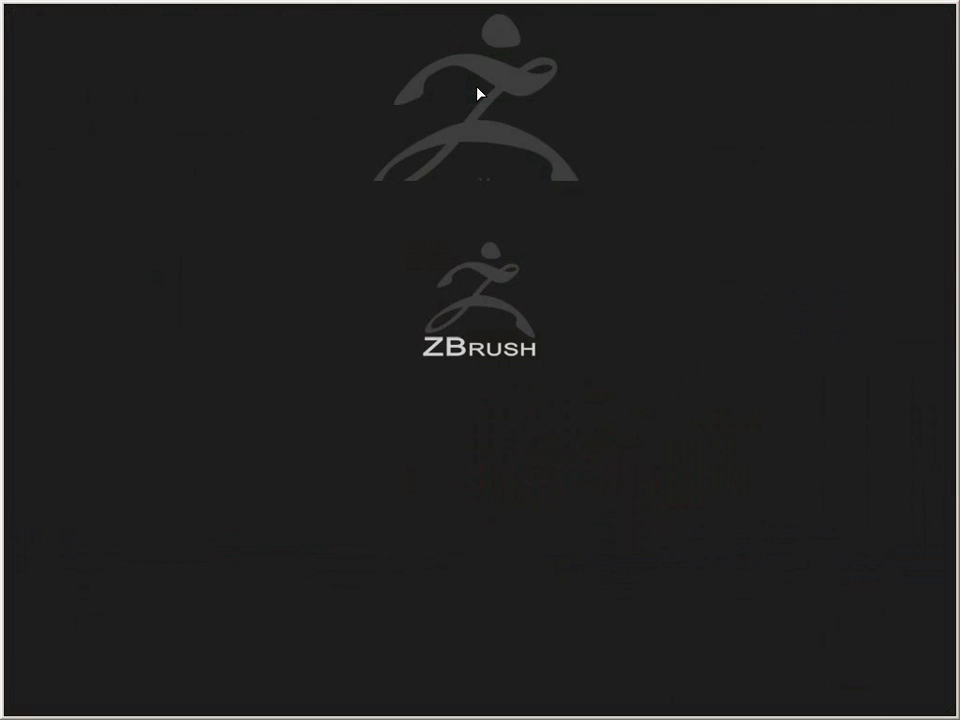
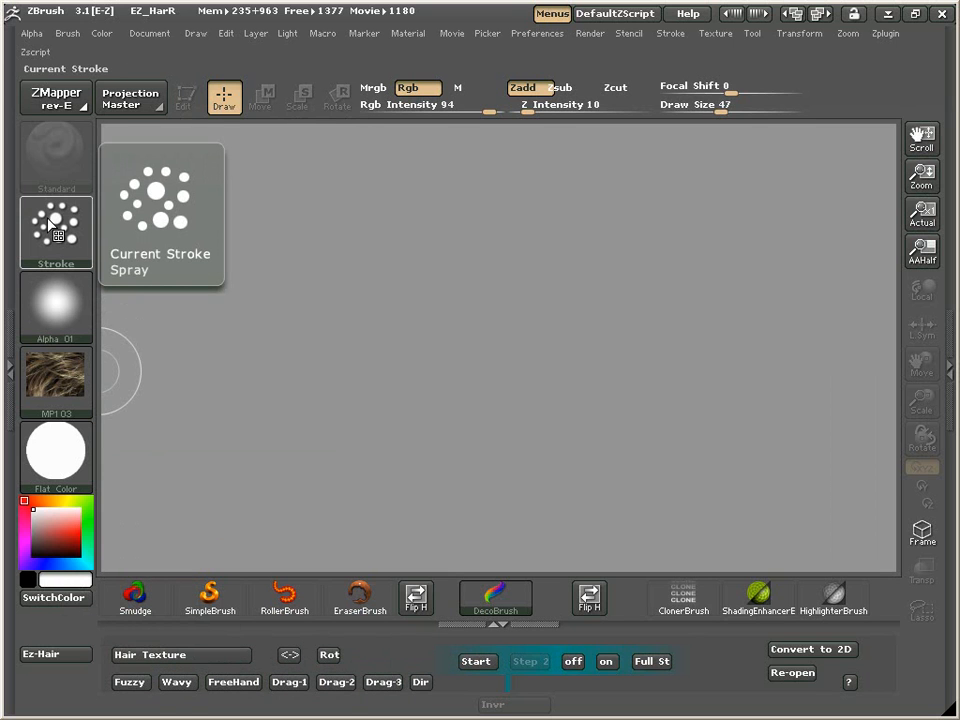
Try the Wavy and Fuzzy stroke presets, paint a test swath of MP103 hair with Alpha 01, and clear the canvas
{"action": "left_click", "coordinate": [177, 684]}
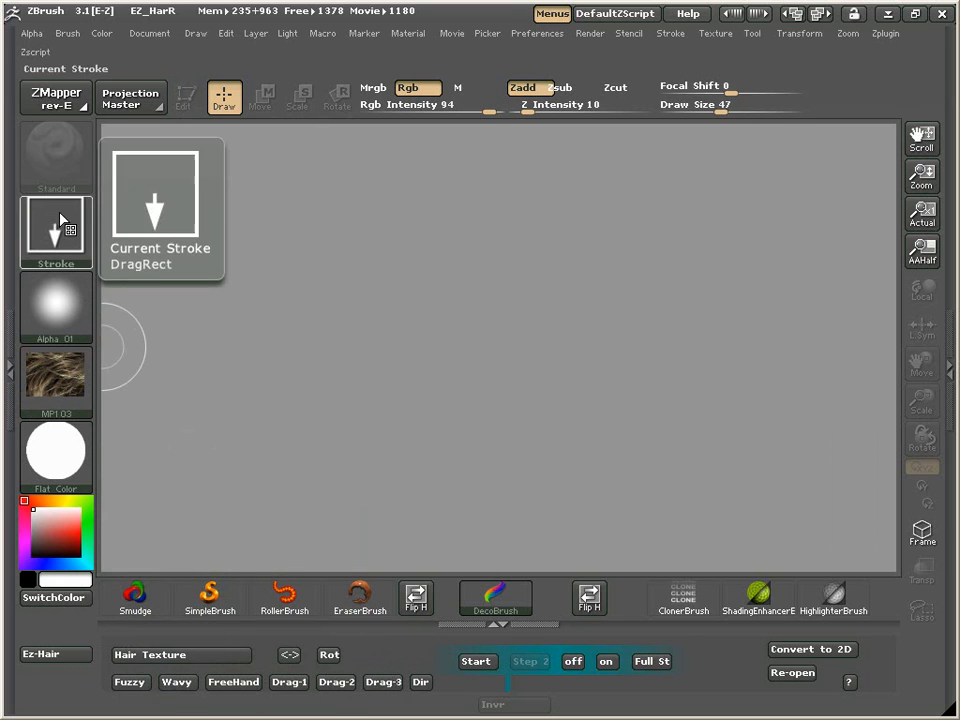
{"action": "left_click", "coordinate": [129, 684]}
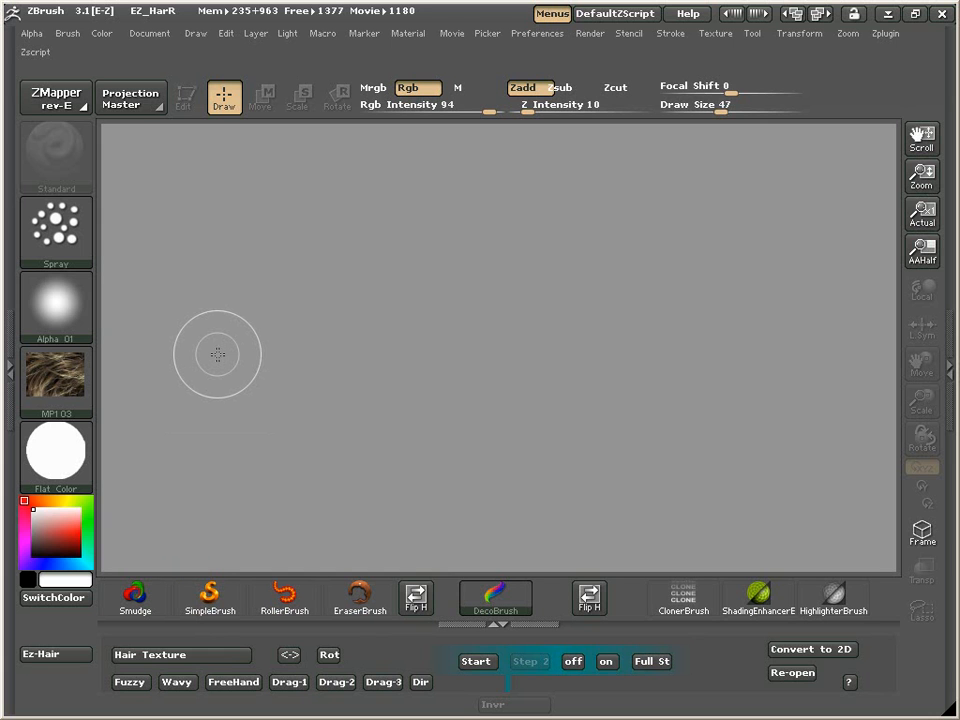
{"action": "mouse_move", "coordinate": [84, 311]}
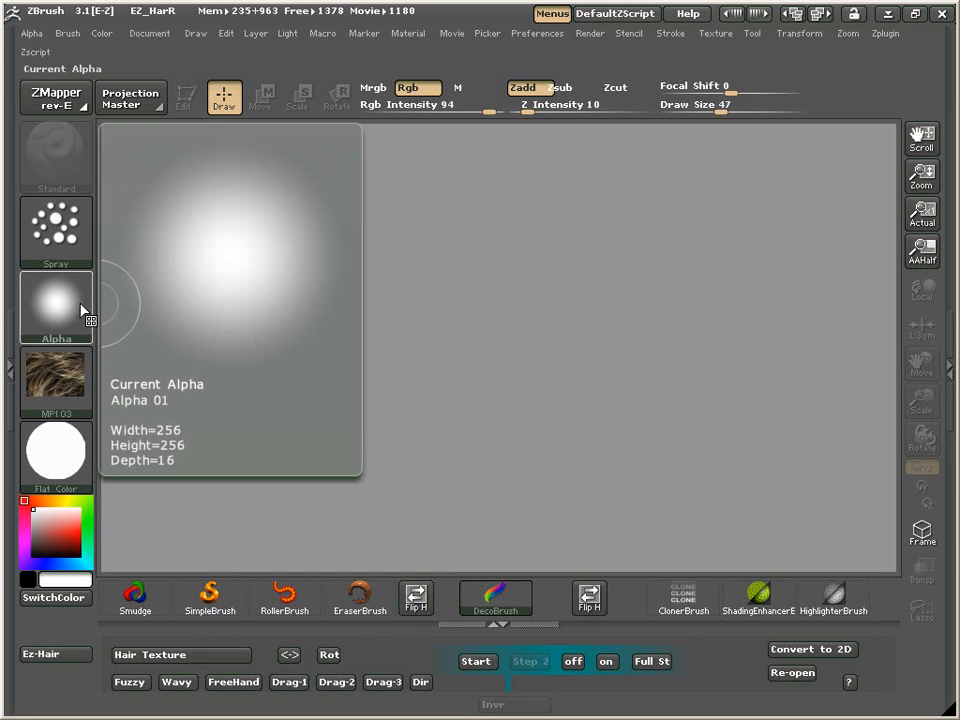
{"action": "mouse_move", "coordinate": [364, 349]}
{"action": "left_mouse_down"}
{"action": "mouse_move", "coordinate": [400, 330]}
{"action": "mouse_move", "coordinate": [470, 330]}
{"action": "mouse_move", "coordinate": [540, 341]}
{"action": "mouse_move", "coordinate": [665, 388]}
{"action": "left_mouse_up"}
{"action": "left_click_drag", "start_coordinate": [352, 375], "coordinate": [553, 439]}
{"action": "key", "text": "ctrl+n"}
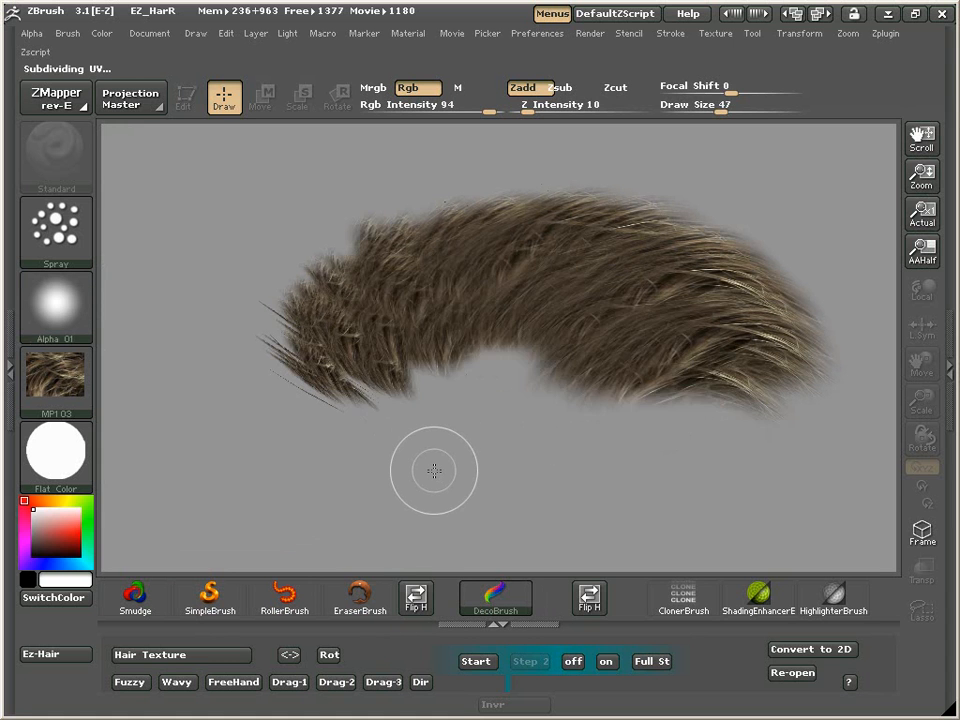
Paint a test swath of MP103 hair with the ALP3 alpha, and clear the canvas
{"action": "left_click", "coordinate": [66, 333]}
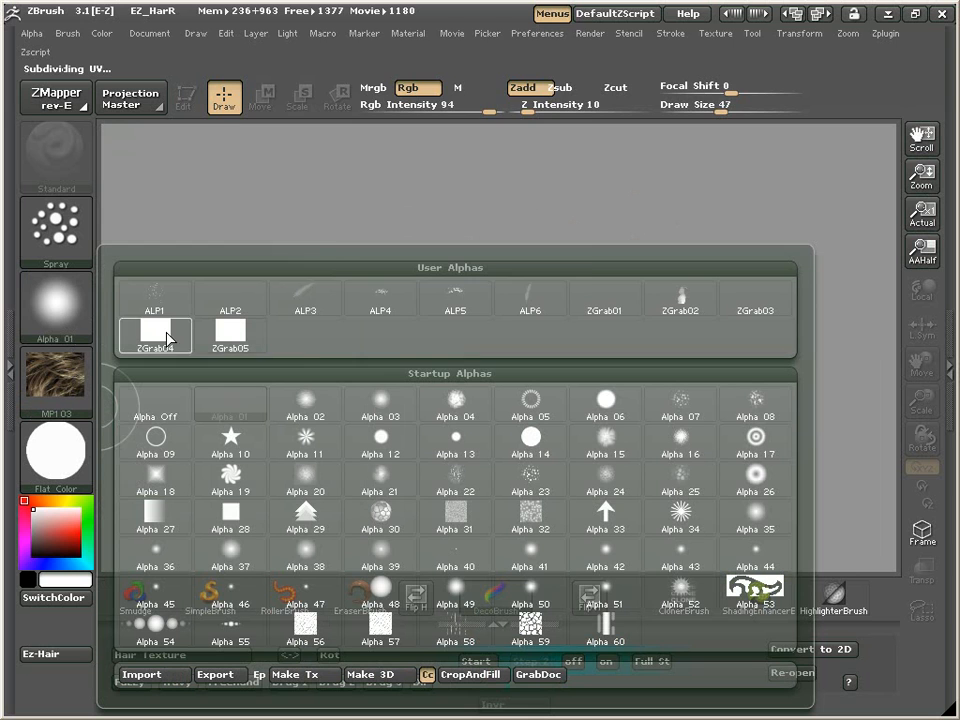
{"action": "left_click", "coordinate": [303, 298]}
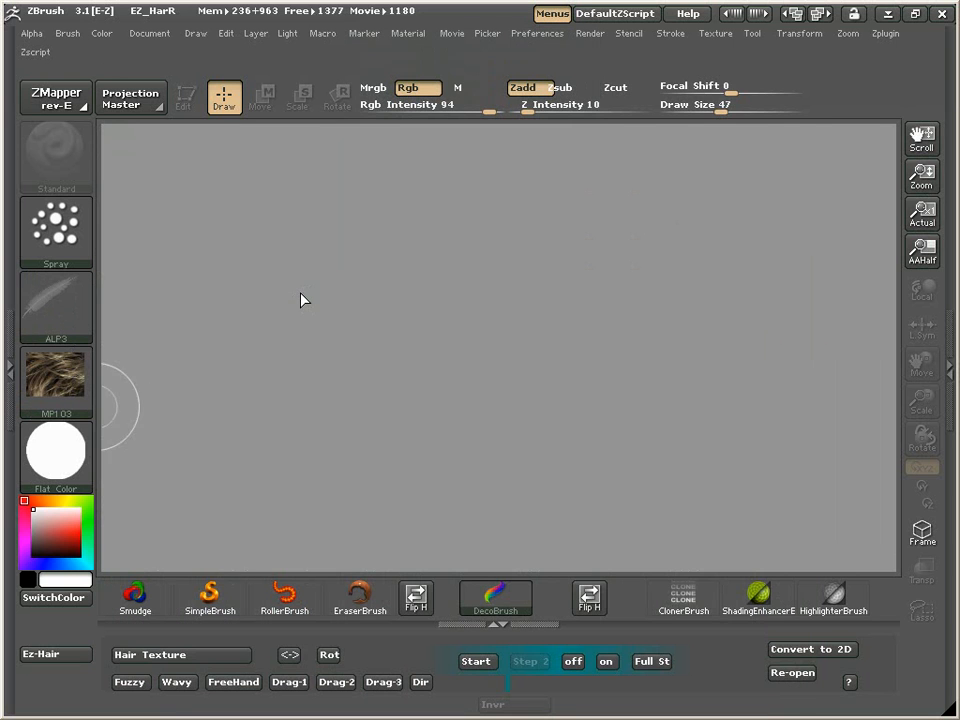
{"action": "mouse_move", "coordinate": [274, 429]}
{"action": "left_mouse_down"}
{"action": "mouse_move", "coordinate": [330, 365]}
{"action": "mouse_move", "coordinate": [369, 343]}
{"action": "mouse_move", "coordinate": [489, 343]}
{"action": "mouse_move", "coordinate": [579, 396]}
{"action": "mouse_move", "coordinate": [568, 392]}
{"action": "left_mouse_up"}
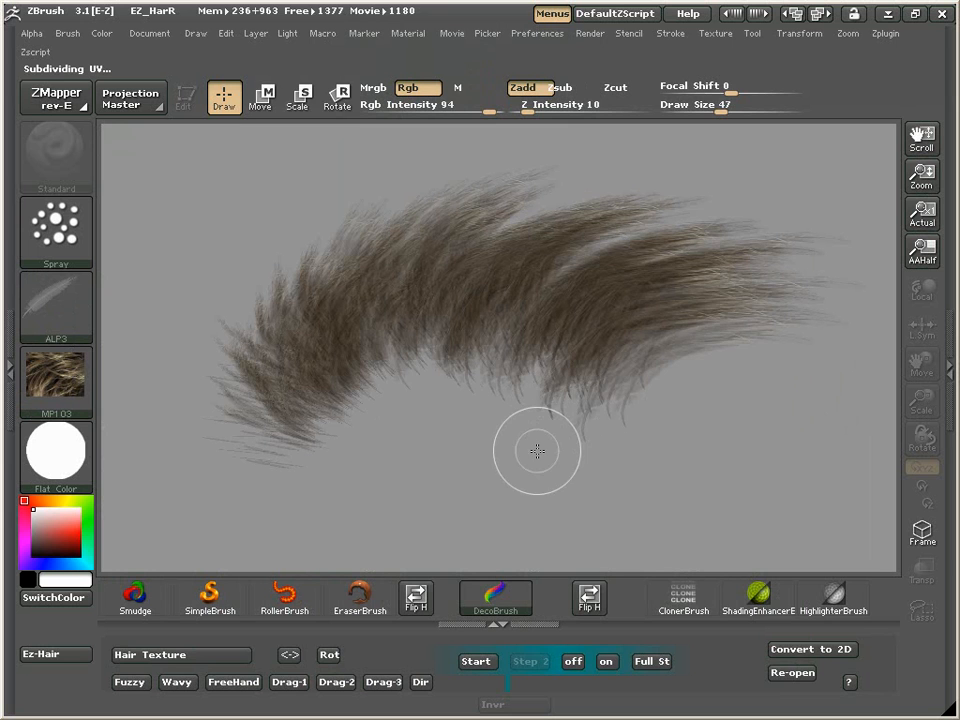
{"action": "key", "text": "ctrl+n"}
Flip both the alpha and texture, paint an arched swath of hair from right to left, and clear the canvas
{"action": "left_click", "coordinate": [289, 655]}
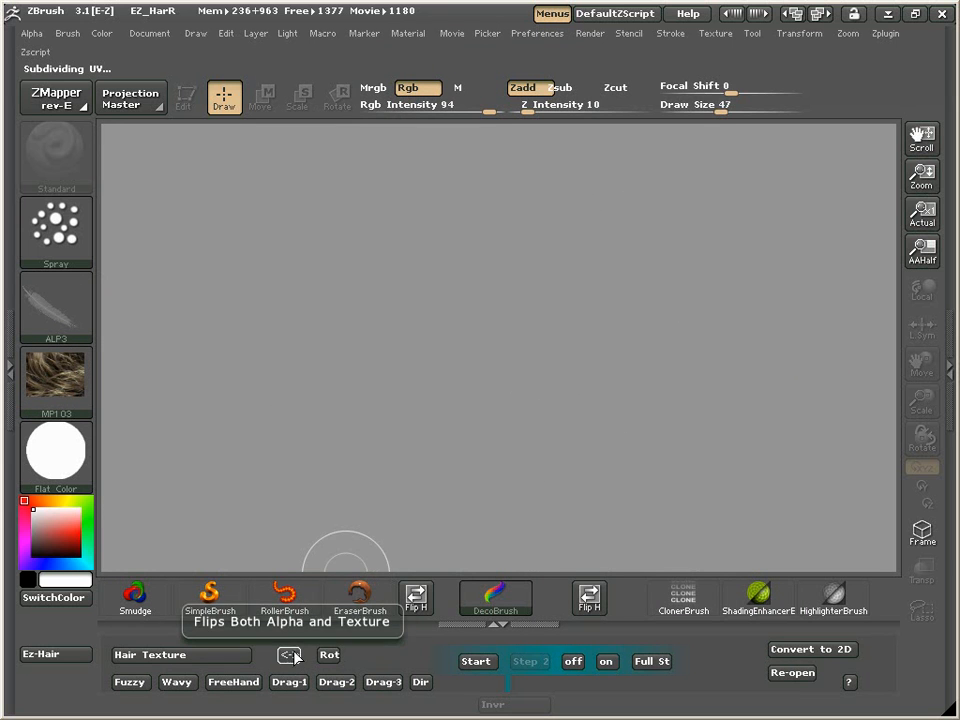
{"action": "mouse_move", "coordinate": [754, 390]}
{"action": "left_mouse_down"}
{"action": "mouse_move", "coordinate": [687, 303]}
{"action": "mouse_move", "coordinate": [568, 294]}
{"action": "mouse_move", "coordinate": [465, 345]}
{"action": "mouse_move", "coordinate": [422, 407]}
{"action": "mouse_move", "coordinate": [431, 420]}
{"action": "left_mouse_up"}
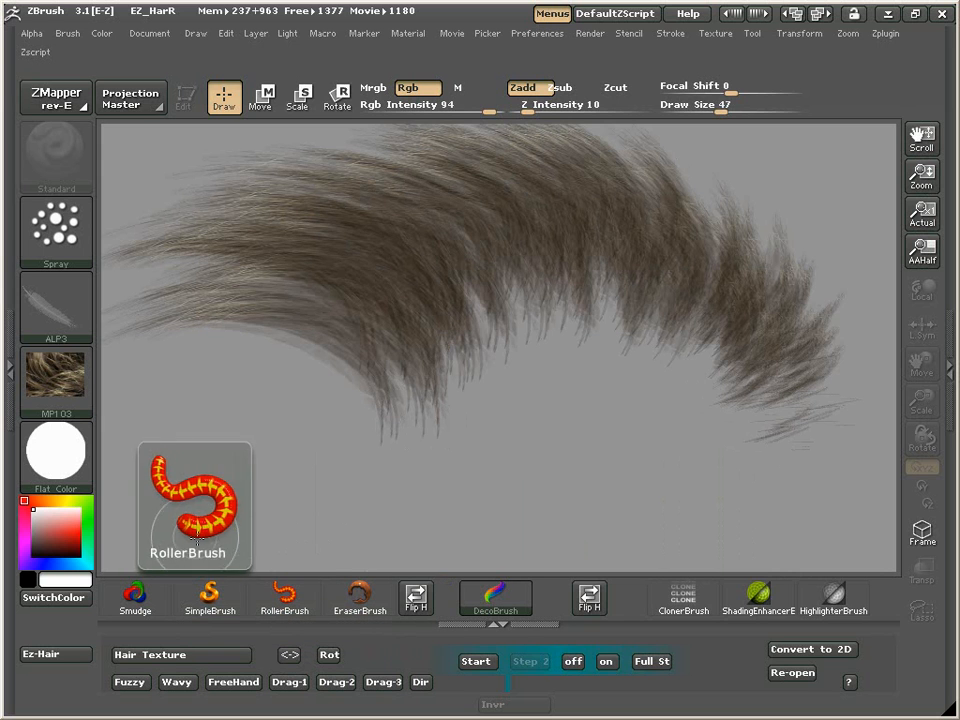
{"action": "key", "text": "ctrl+n"}
Paint a left-to-right swath with the flipped ALP3 alpha, undo it, and flip the alpha and texture back
{"action": "mouse_move", "coordinate": [192, 502]}
{"action": "left_mouse_down"}
{"action": "mouse_move", "coordinate": [306, 386]}
{"action": "mouse_move", "coordinate": [440, 360]}
{"action": "mouse_move", "coordinate": [539, 401]}
{"action": "left_mouse_up"}
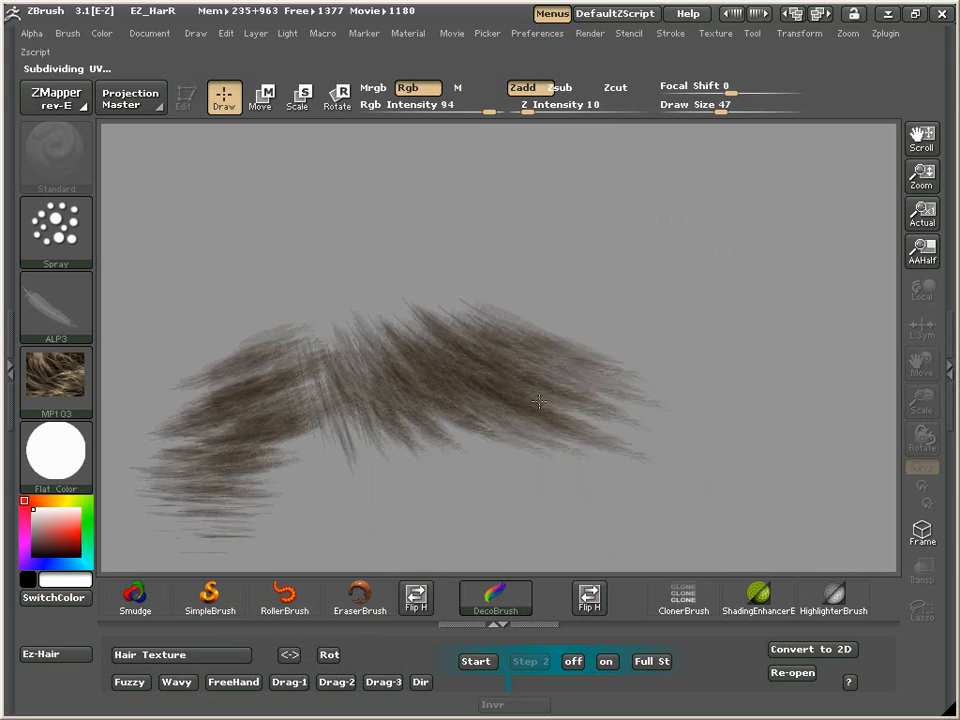
{"action": "key", "text": "ctrl+z"}
{"action": "left_click", "coordinate": [297, 663]}
{"action": "key", "text": "ctrl+z"}
Paint a left-to-right swath unflipped and a right-to-left swath with alpha and texture flipped, clearing the canvas after each
{"action": "mouse_move", "coordinate": [200, 397]}
{"action": "left_mouse_down"}
{"action": "mouse_move", "coordinate": [240, 345]}
{"action": "mouse_move", "coordinate": [360, 300]}
{"action": "mouse_move", "coordinate": [486, 332]}
{"action": "mouse_move", "coordinate": [592, 396]}
{"action": "mouse_move", "coordinate": [611, 420]}
{"action": "left_mouse_up"}
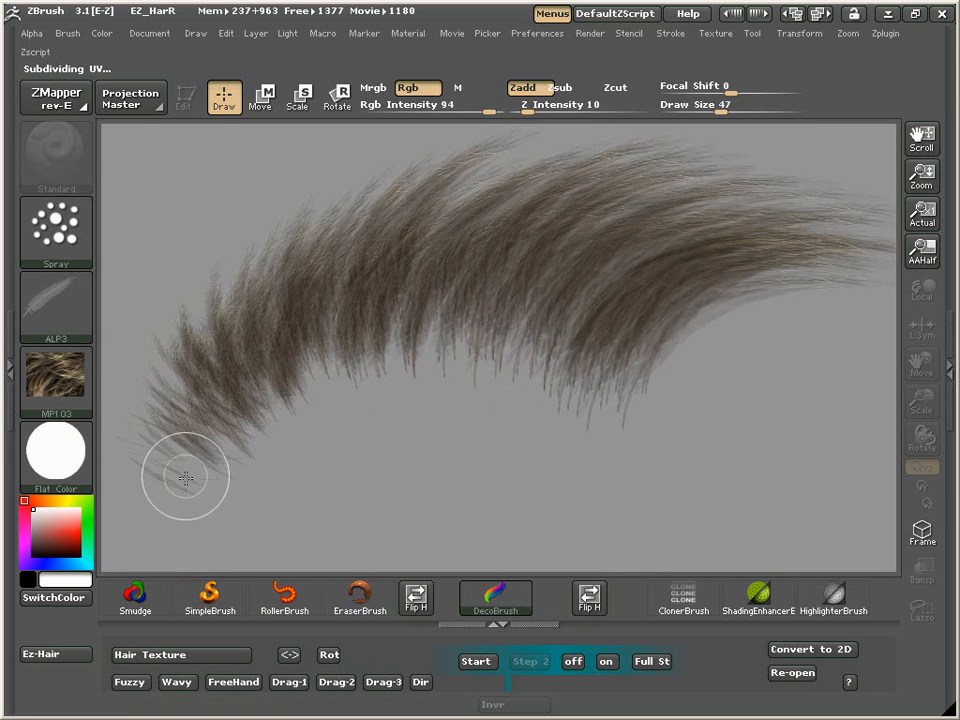
{"action": "key", "text": "ctrl+n"}
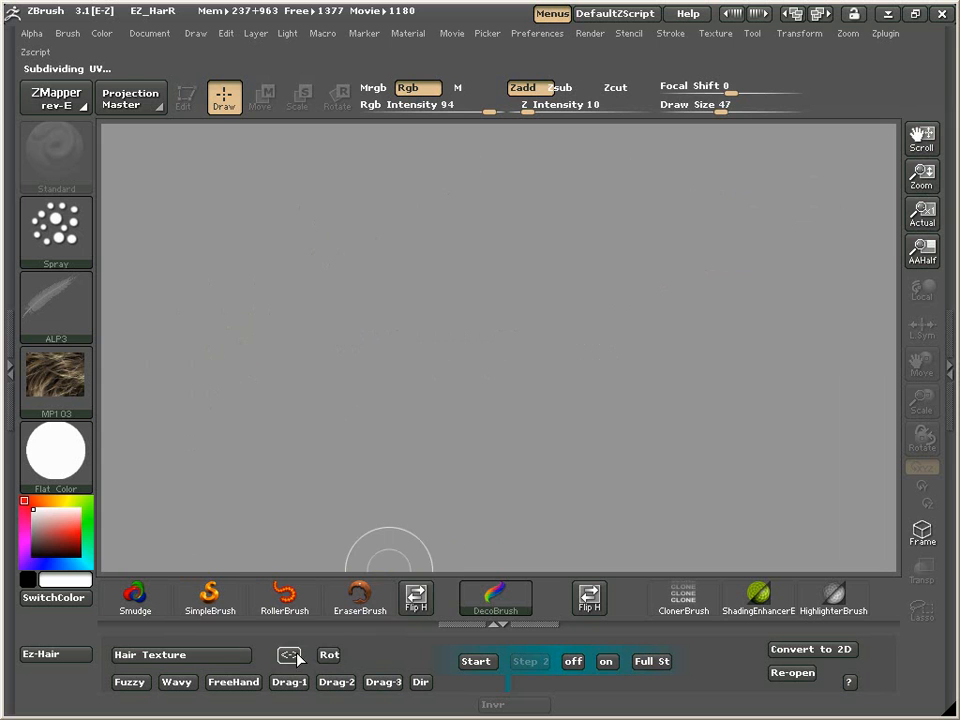
{"action": "mouse_move", "coordinate": [823, 419]}
{"action": "left_mouse_down"}
{"action": "mouse_move", "coordinate": [707, 364]}
{"action": "mouse_move", "coordinate": [555, 321]}
{"action": "mouse_move", "coordinate": [249, 341]}
{"action": "left_mouse_up"}
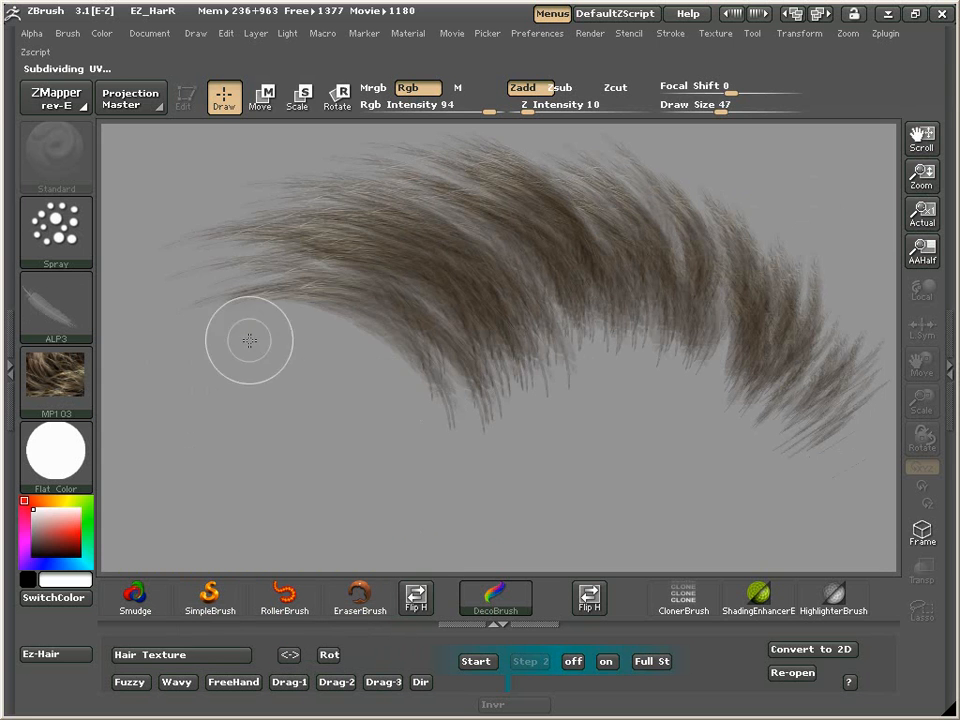
{"action": "key", "text": "ctrl+n"}
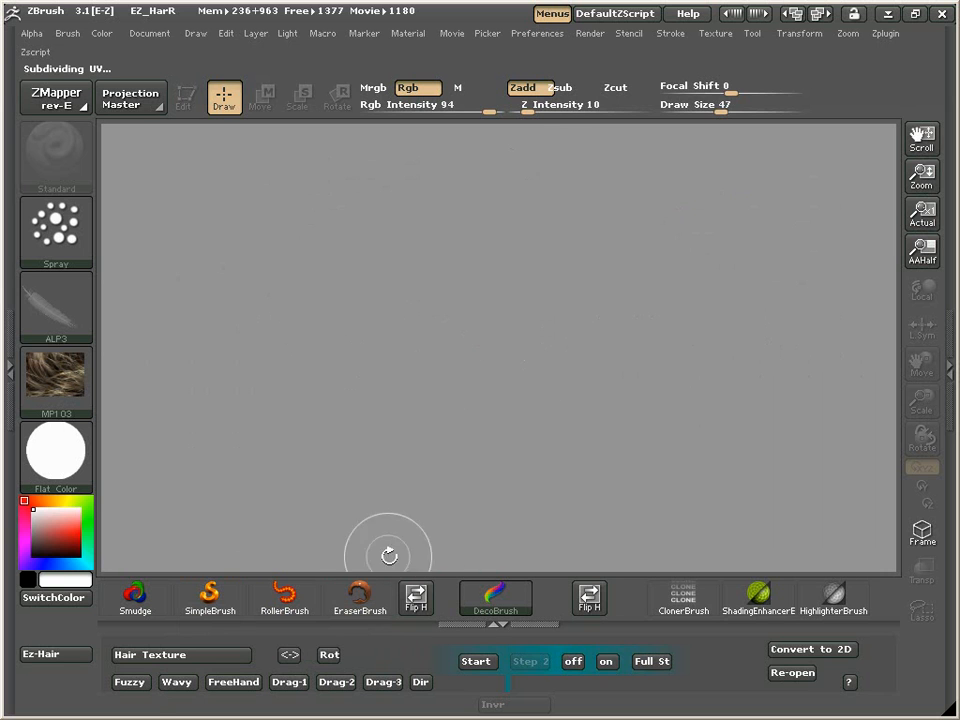
Paint overlapping locks of MP103 hair across the canvas using the Wavy preset with Alpha 01
{"action": "left_click", "coordinate": [178, 683]}
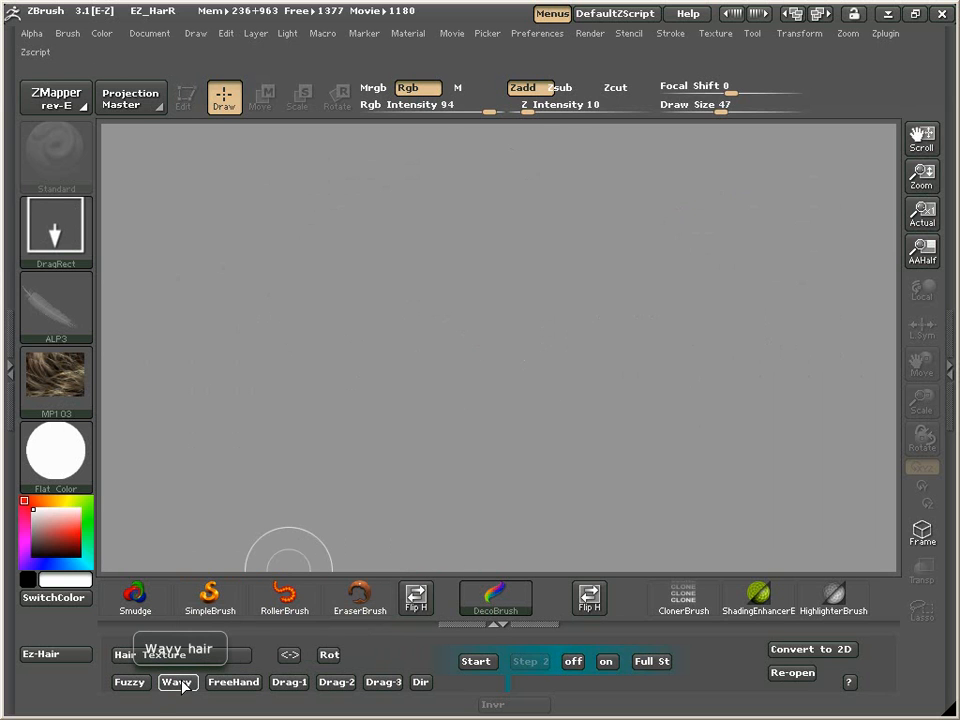
{"action": "left_click", "coordinate": [80, 302]}
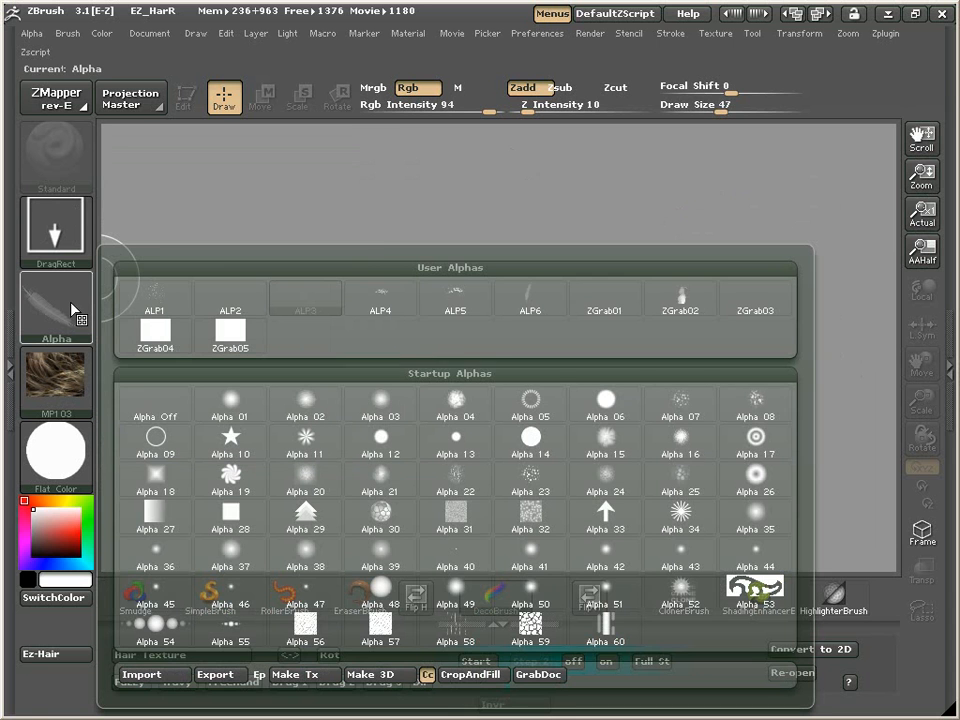
{"action": "left_click", "coordinate": [229, 409]}
{"action": "mouse_move", "coordinate": [340, 322]}
{"action": "left_mouse_down"}
{"action": "mouse_move", "coordinate": [401, 313]}
{"action": "mouse_move", "coordinate": [606, 349]}
{"action": "mouse_move", "coordinate": [765, 324]}
{"action": "left_mouse_up"}
{"action": "left_click_drag", "start_coordinate": [340, 410], "coordinate": [585, 504]}
{"action": "mouse_move", "coordinate": [265, 228]}
{"action": "left_mouse_down"}
{"action": "mouse_move", "coordinate": [493, 234]}
{"action": "mouse_move", "coordinate": [489, 252]}
{"action": "left_mouse_up"}
{"action": "mouse_move", "coordinate": [280, 298]}
{"action": "left_mouse_down"}
{"action": "mouse_move", "coordinate": [399, 356]}
{"action": "mouse_move", "coordinate": [546, 386]}
{"action": "left_mouse_up"}
{"action": "mouse_move", "coordinate": [251, 251]}
{"action": "left_mouse_down"}
{"action": "mouse_move", "coordinate": [542, 270]}
{"action": "mouse_move", "coordinate": [490, 287]}
{"action": "mouse_move", "coordinate": [620, 329]}
{"action": "left_mouse_up"}
{"action": "mouse_move", "coordinate": [194, 321]}
{"action": "left_mouse_down"}
{"action": "mouse_move", "coordinate": [355, 390]}
{"action": "mouse_move", "coordinate": [671, 465]}
{"action": "left_mouse_up"}
{"action": "mouse_move", "coordinate": [263, 432]}
{"action": "left_mouse_down"}
{"action": "mouse_move", "coordinate": [546, 448]}
{"action": "mouse_move", "coordinate": [681, 489]}
{"action": "left_mouse_up"}
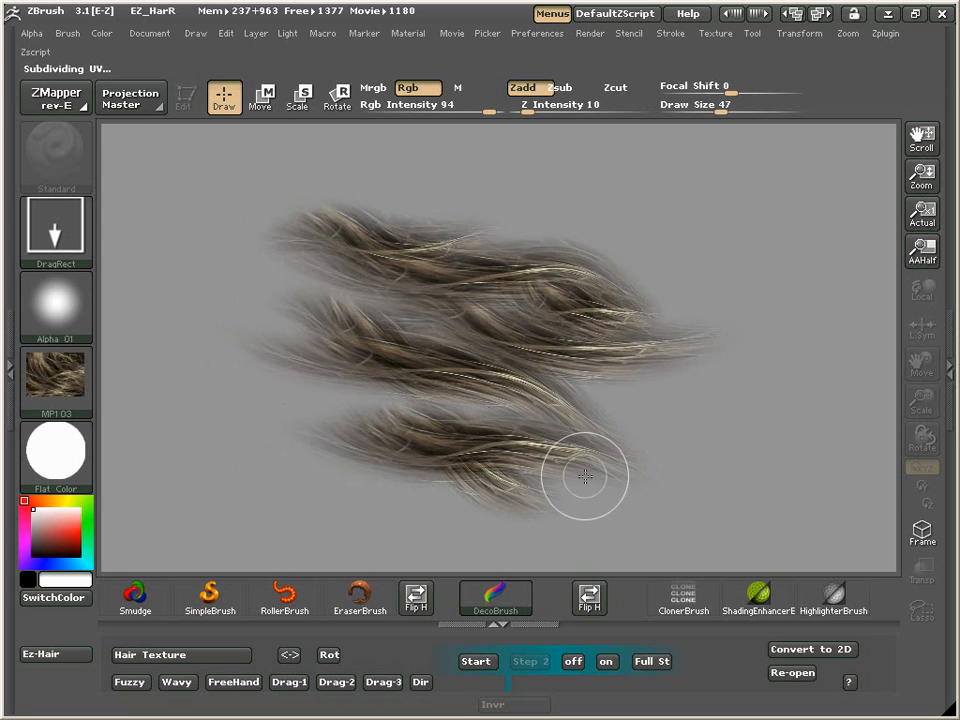
Undo all the wavy hair strokes until the canvas is empty
{"action": "key", "text": "ctrl+z"}
{"action": "key", "text": "ctrl+z"}
{"action": "key", "text": "ctrl+z"}
{"action": "key", "text": "ctrl+z"}
{"action": "key", "text": "ctrl+z"}
{"action": "key", "text": "ctrl+z"}
{"action": "key", "text": "ctrl+z"}
{"action": "key", "text": "ctrl+z"}
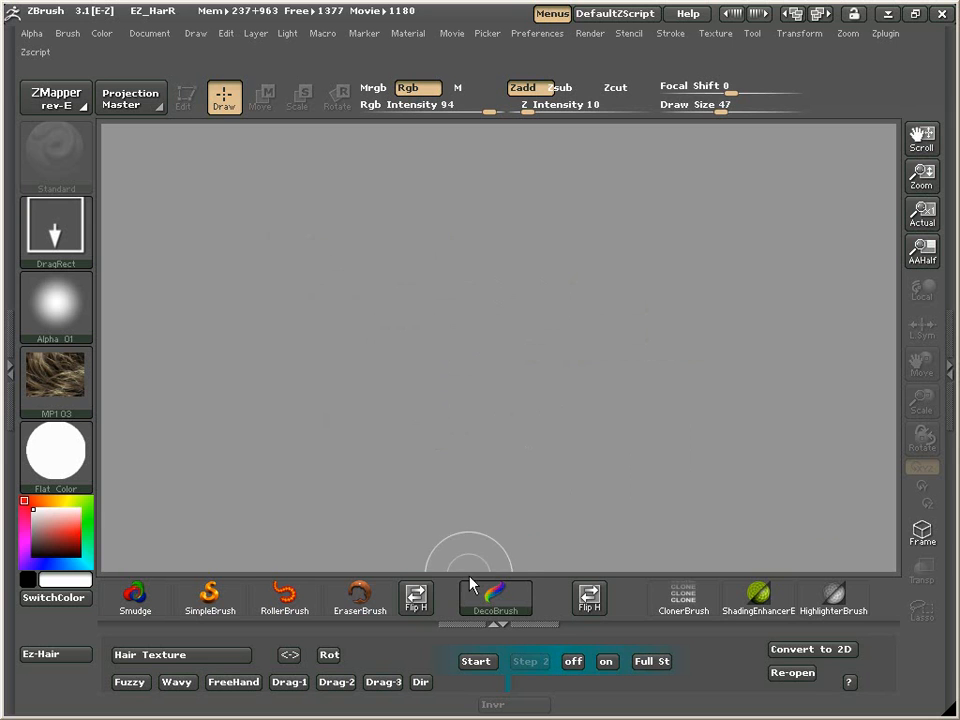
Try the FreeHand preset with short test strokes of MP103 hair using Alpha 01, and undo them
{"action": "left_click", "coordinate": [228, 684]}
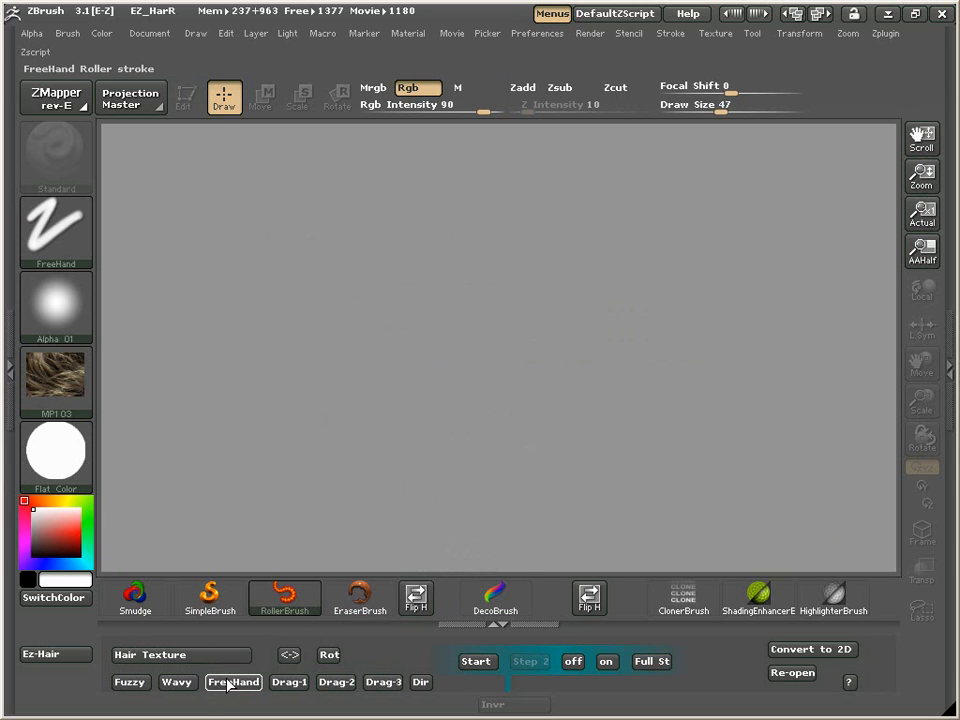
{"action": "mouse_move", "coordinate": [85, 322]}
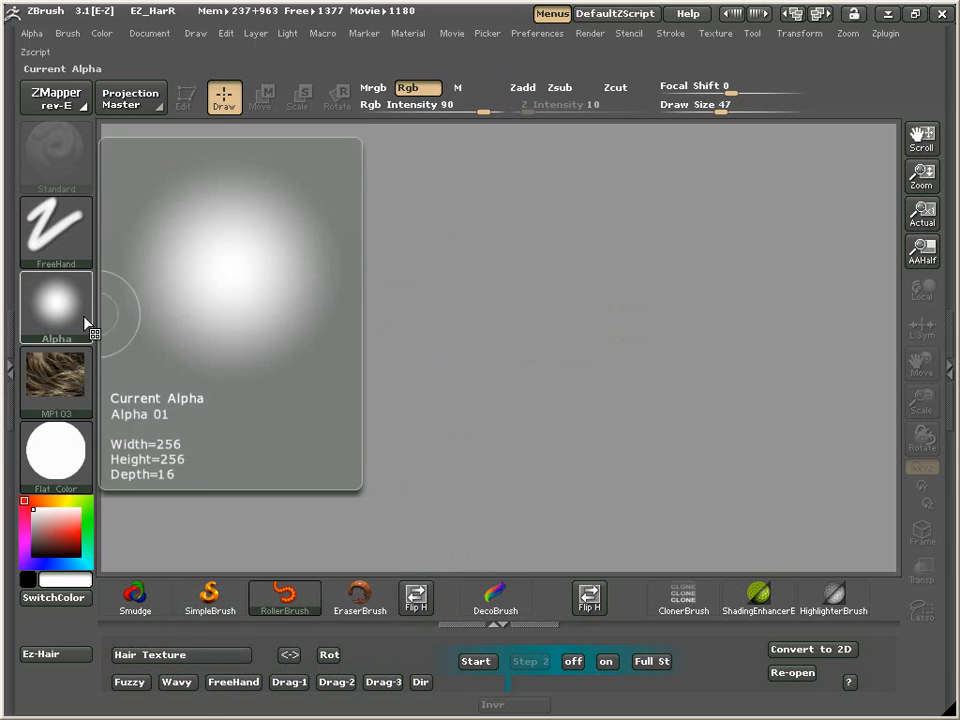
{"action": "left_click_drag", "start_coordinate": [485, 280], "coordinate": [465, 300]}
{"action": "mouse_move", "coordinate": [388, 324]}
{"action": "left_mouse_down"}
{"action": "mouse_move", "coordinate": [415, 407]}
{"action": "mouse_move", "coordinate": [598, 446]}
{"action": "mouse_move", "coordinate": [619, 343]}
{"action": "mouse_move", "coordinate": [478, 286]}
{"action": "left_mouse_up"}
{"action": "key", "text": "ctrl+z"}
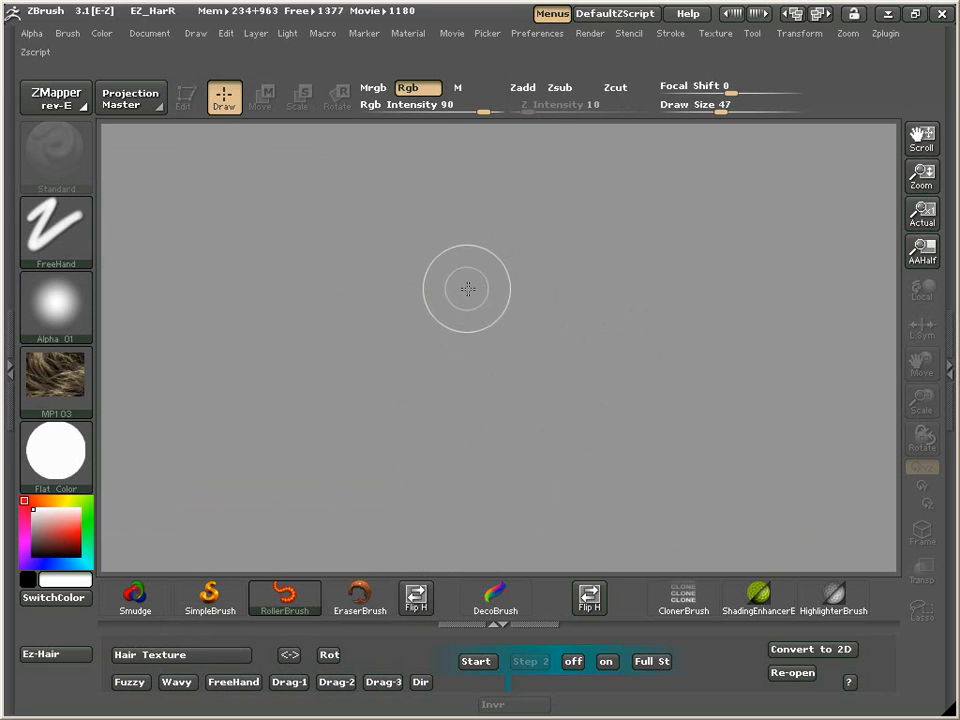
Paint freehand hair with Alpha Off, add a faint fringe around it at Rgb Intensity 34, and undo the strokes
{"action": "left_click", "coordinate": [64, 321]}
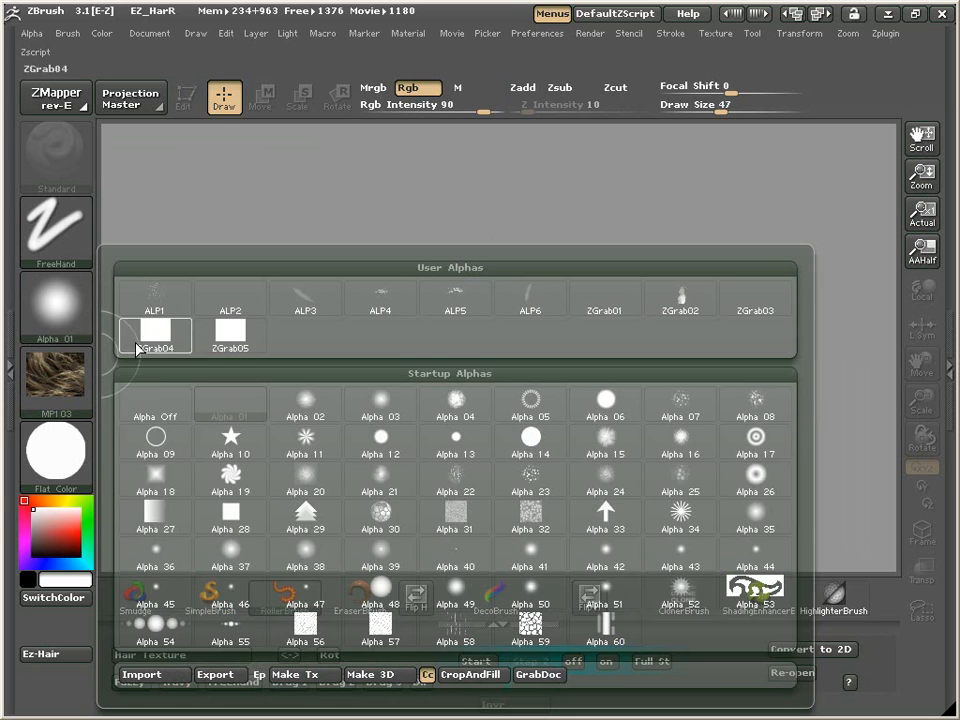
{"action": "left_click", "coordinate": [155, 404]}
{"action": "mouse_move", "coordinate": [317, 324]}
{"action": "left_mouse_down"}
{"action": "mouse_move", "coordinate": [439, 387]}
{"action": "mouse_move", "coordinate": [560, 340]}
{"action": "mouse_move", "coordinate": [411, 351]}
{"action": "mouse_move", "coordinate": [293, 322]}
{"action": "mouse_move", "coordinate": [451, 346]}
{"action": "mouse_move", "coordinate": [338, 358]}
{"action": "mouse_move", "coordinate": [432, 422]}
{"action": "mouse_move", "coordinate": [467, 430]}
{"action": "left_mouse_up"}
{"action": "left_click_drag", "start_coordinate": [484, 111], "coordinate": [408, 106]}
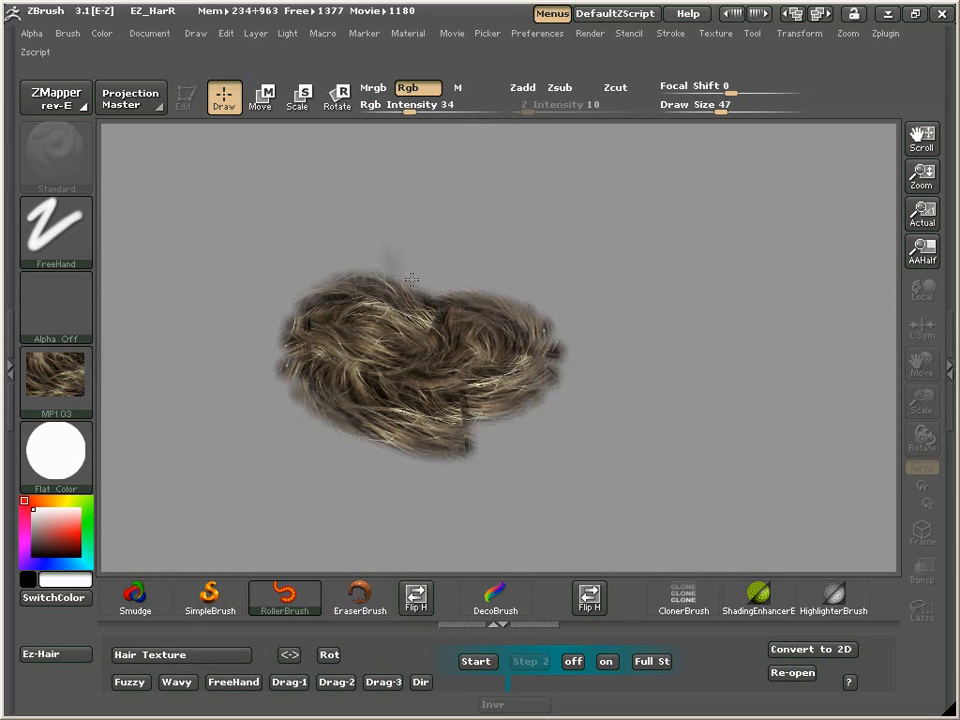
{"action": "mouse_move", "coordinate": [534, 414]}
{"action": "left_mouse_down"}
{"action": "mouse_move", "coordinate": [456, 432]}
{"action": "mouse_move", "coordinate": [240, 330]}
{"action": "mouse_move", "coordinate": [215, 228]}
{"action": "left_mouse_up"}
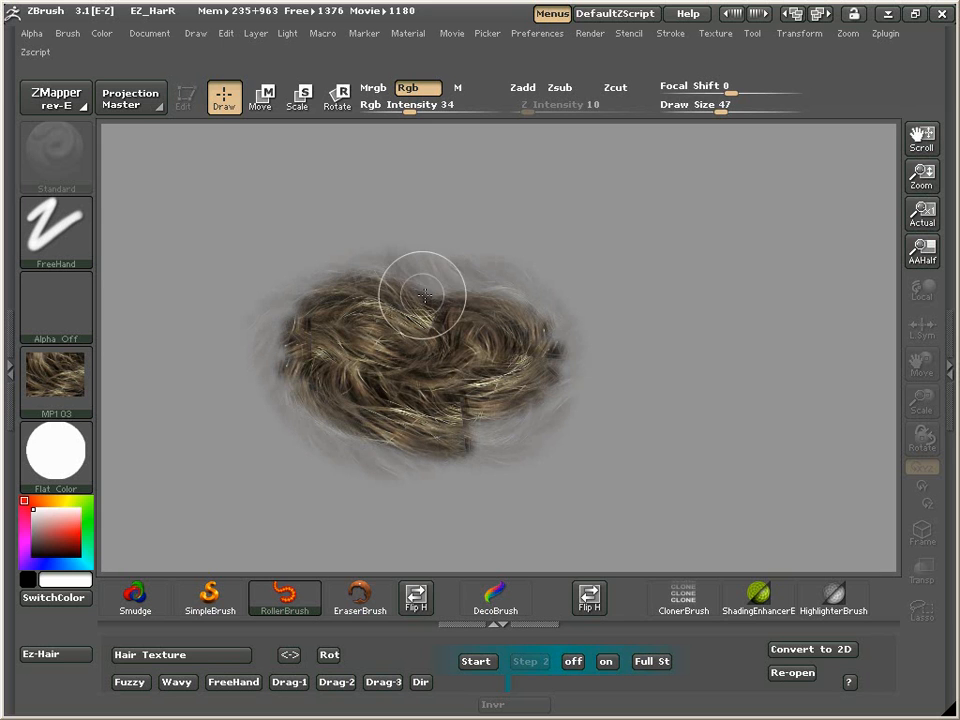
{"action": "key", "text": "ctrl+z"}
{"action": "key", "text": "ctrl+z"}
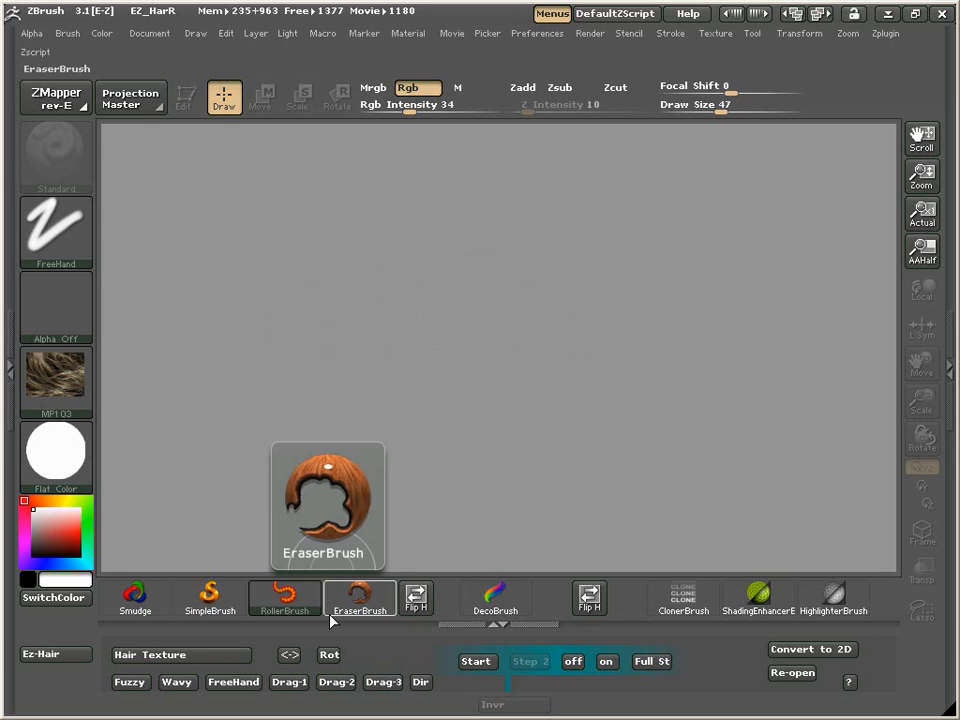
Raise the Rgb Intensity to 94, switch to the Drag-1 preset with Alpha 38, and test and undo one hair patch
{"action": "left_click_drag", "start_coordinate": [398, 104], "coordinate": [468, 108]}
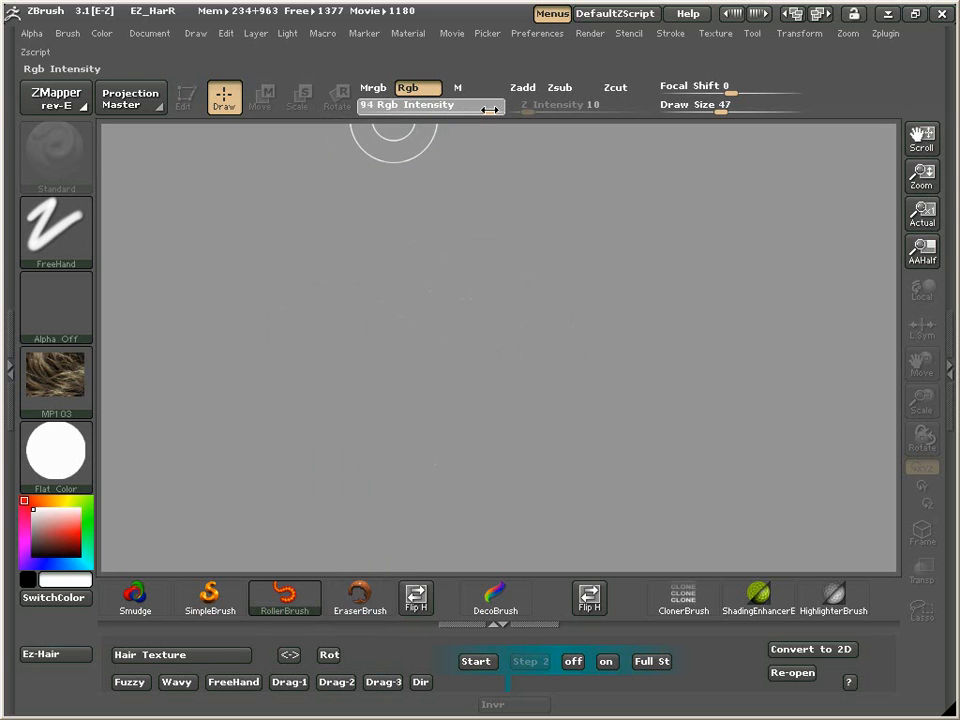
{"action": "left_click", "coordinate": [286, 683]}
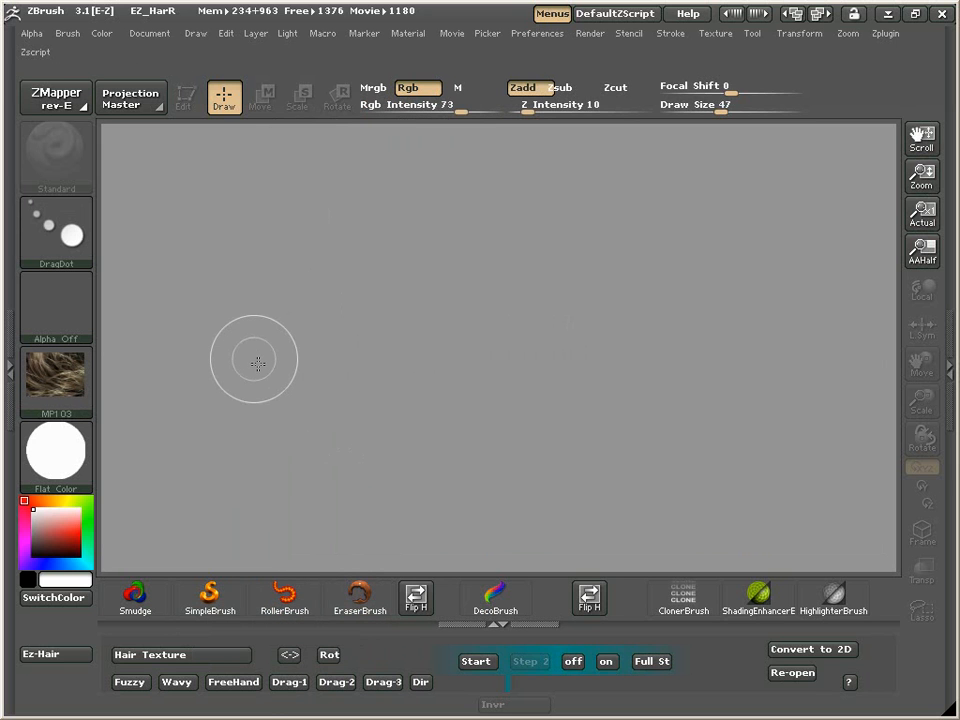
{"action": "left_click", "coordinate": [84, 313]}
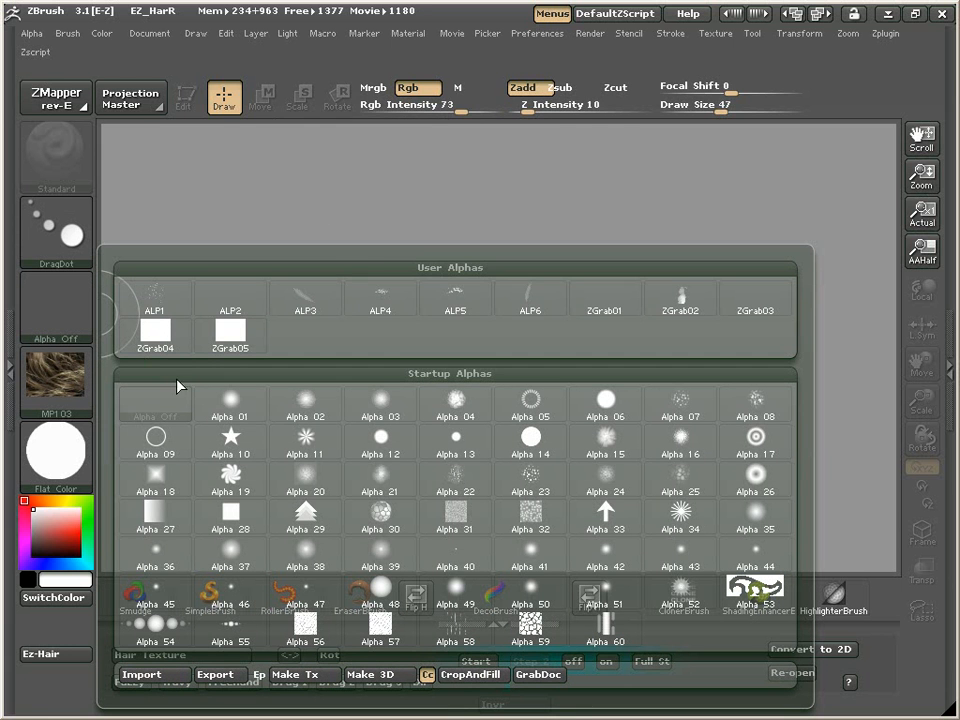
{"action": "mouse_move", "coordinate": [228, 409]}
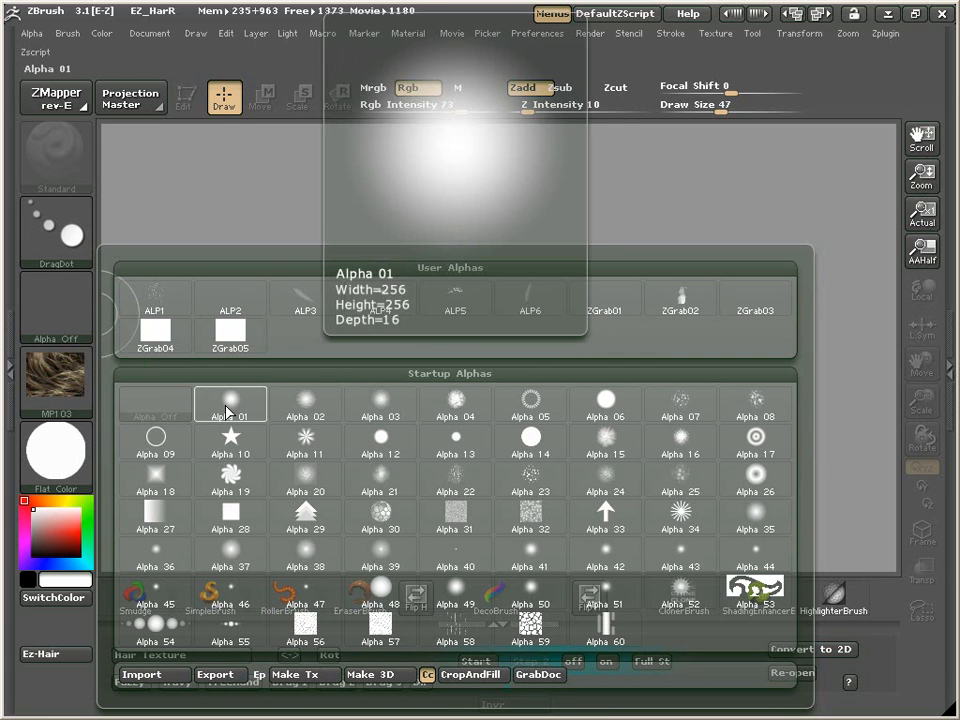
{"action": "left_click", "coordinate": [309, 553]}
{"action": "mouse_move", "coordinate": [375, 304]}
{"action": "left_mouse_down"}
{"action": "mouse_move", "coordinate": [328, 320]}
{"action": "mouse_move", "coordinate": [208, 240]}
{"action": "mouse_move", "coordinate": [257, 390]}
{"action": "mouse_move", "coordinate": [330, 359]}
{"action": "left_mouse_up"}
{"action": "key", "text": "ctrl+z"}
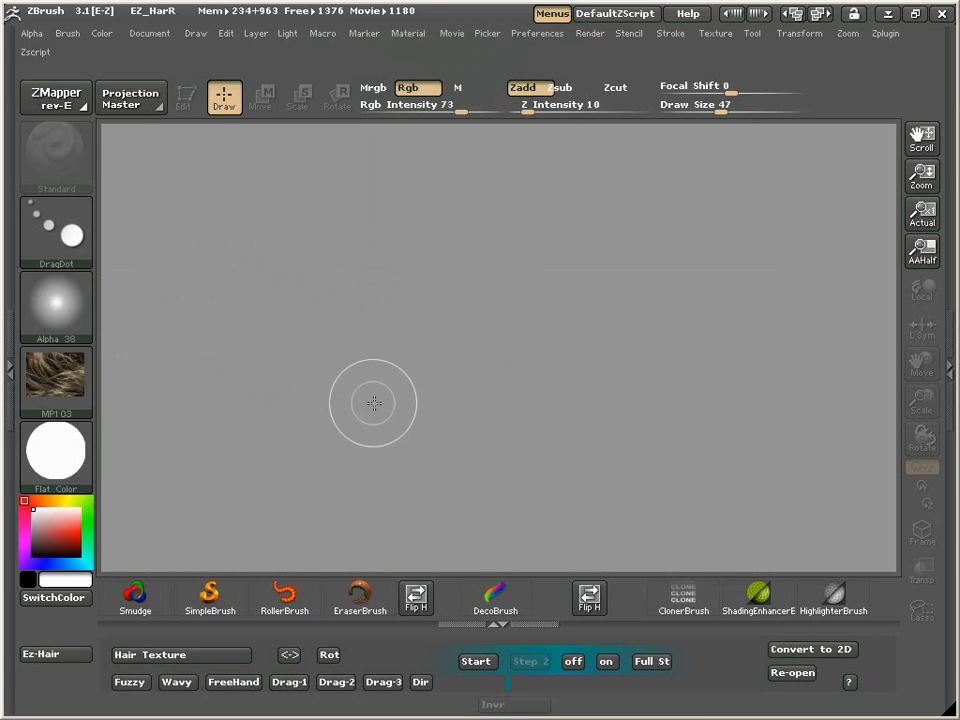
Place a test patch at Draw Size 76, switch to the MP21 texture, raise Rgb Intensity to 100, and clear the canvas
{"action": "key", "text": "space"}
{"action": "mouse_move", "coordinate": [374, 390]}
{"action": "left_mouse_down"}
{"action": "mouse_move", "coordinate": [461, 332]}
{"action": "mouse_move", "coordinate": [407, 268]}
{"action": "mouse_move", "coordinate": [296, 370]}
{"action": "left_mouse_up"}
{"action": "left_click", "coordinate": [55, 378]}
{"action": "left_click", "coordinate": [300, 336]}
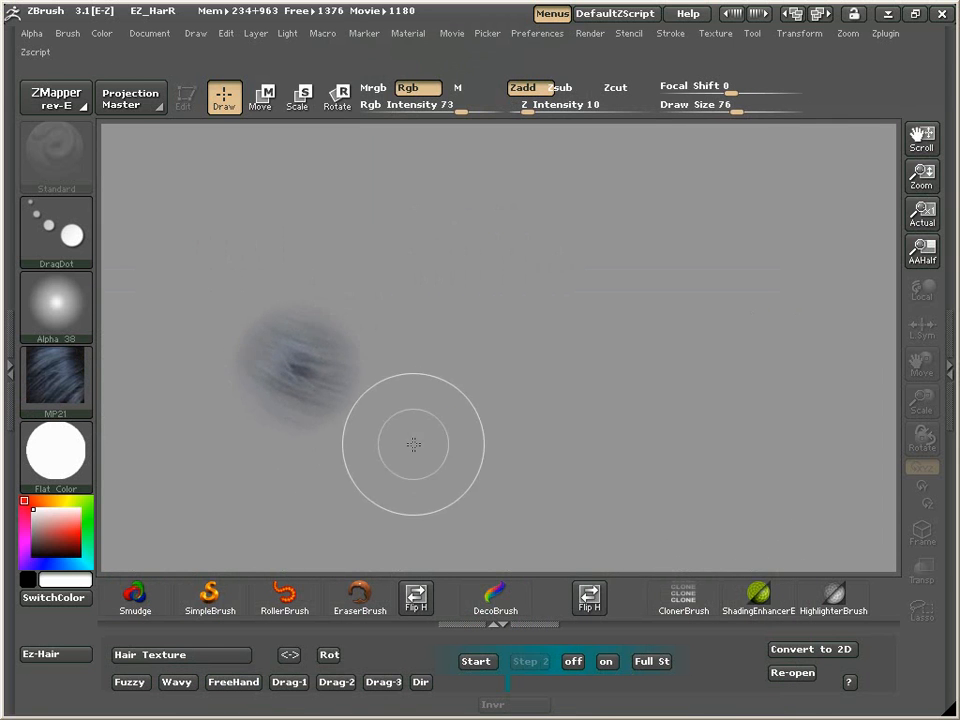
{"action": "left_click_drag", "start_coordinate": [461, 106], "coordinate": [450, 106]}
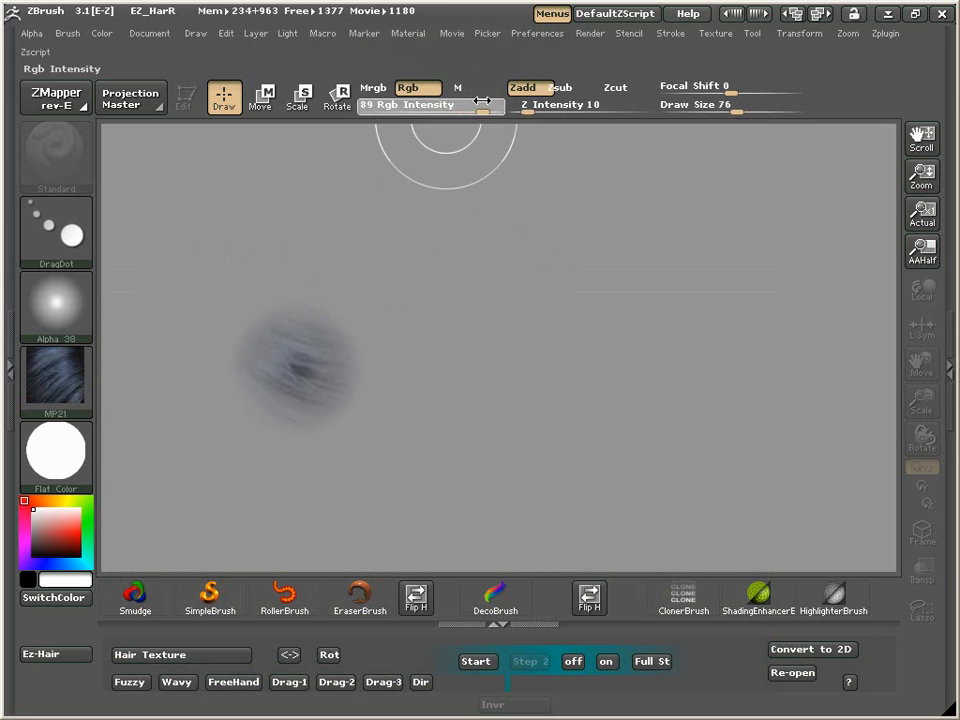
{"action": "key", "text": "ctrl+n"}
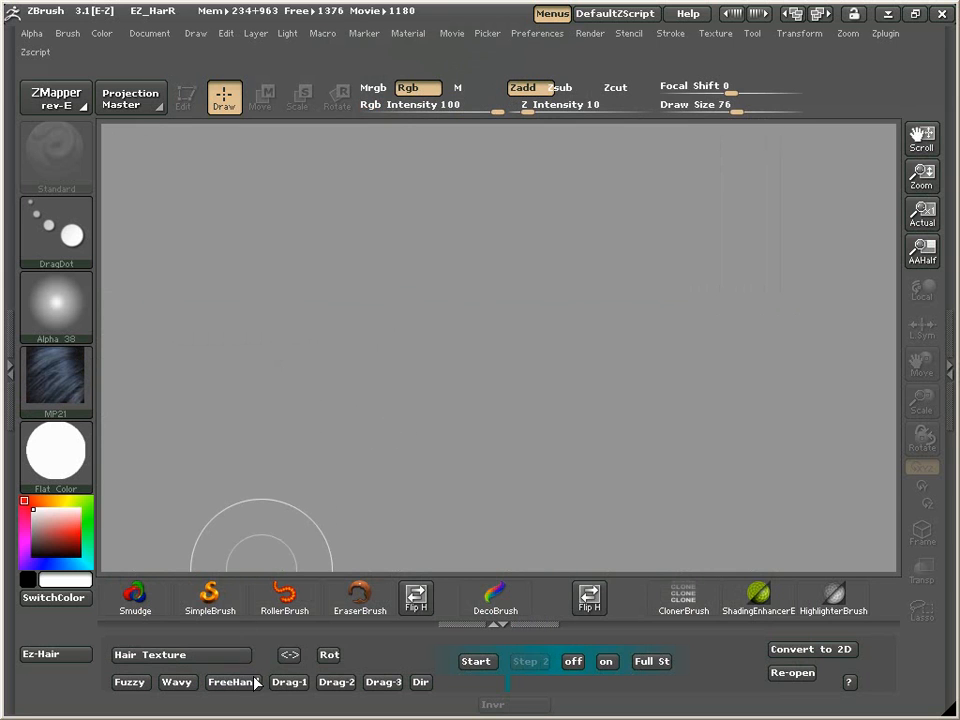
Build up a cluster of overlapping MP21 hair patches near the canvas centre using the Drag-1 preset
{"action": "left_click", "coordinate": [288, 682]}
{"action": "left_click_drag", "start_coordinate": [329, 295], "coordinate": [570, 381]}
{"action": "left_click_drag", "start_coordinate": [470, 320], "coordinate": [565, 316]}
{"action": "left_click_drag", "start_coordinate": [315, 341], "coordinate": [549, 262]}
{"action": "left_click_drag", "start_coordinate": [369, 306], "coordinate": [504, 256]}
{"action": "left_click_drag", "start_coordinate": [365, 360], "coordinate": [458, 343]}
{"action": "left_click_drag", "start_coordinate": [366, 282], "coordinate": [497, 305]}
{"action": "left_click_drag", "start_coordinate": [411, 304], "coordinate": [502, 347]}
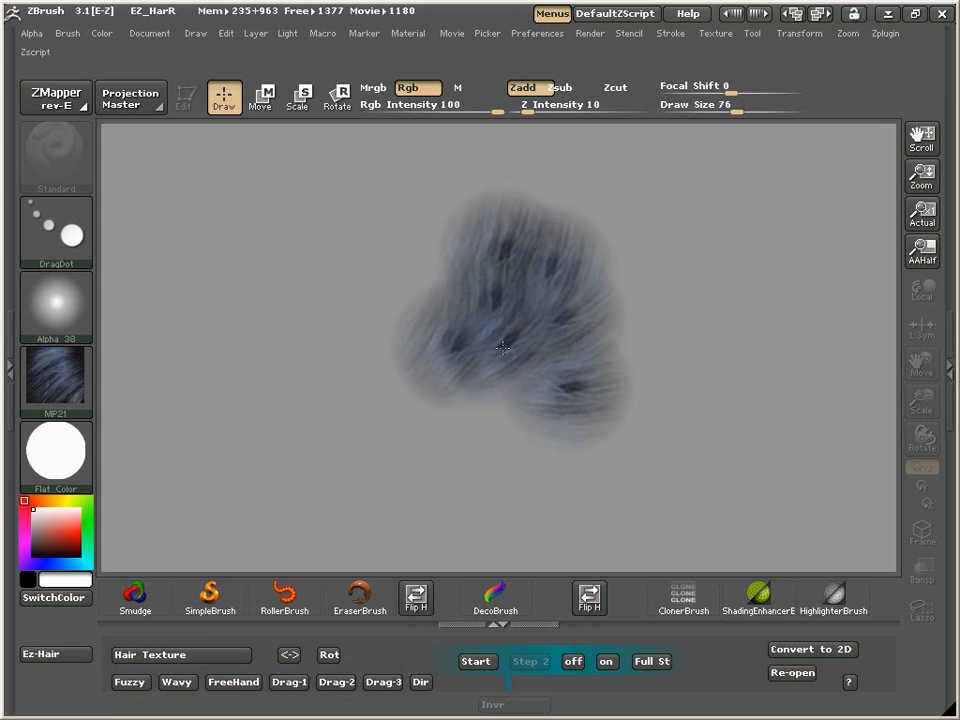
Undo the MP21 hair patches placed with the Drag-1 preset
{"action": "key", "text": "ctrl+z"}
{"action": "key", "text": "ctrl+z"}
{"action": "key", "text": "ctrl+z"}
{"action": "key", "text": "ctrl+z"}
{"action": "key", "text": "ctrl+z"}
{"action": "key", "text": "ctrl+z"}
{"action": "key", "text": "ctrl+z"}
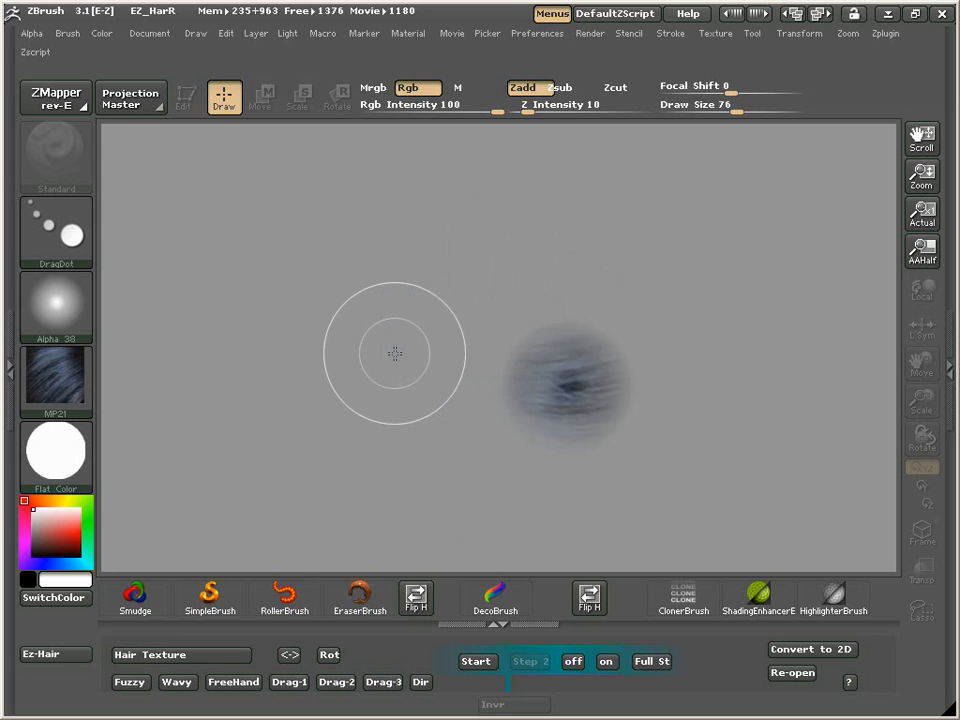
Select the Drag-2 preset, switch to Dir, and paint test swaths of MP103 hair with Alpha 38, clearing the canvas after each
{"action": "left_click", "coordinate": [336, 686]}
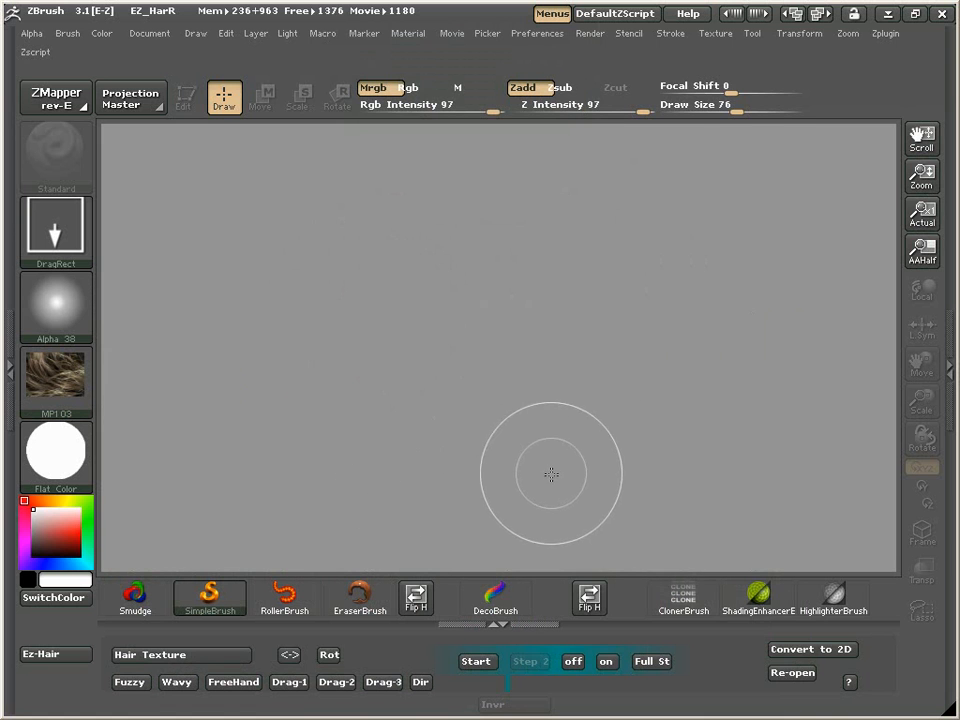
{"action": "left_click", "coordinate": [420, 683]}
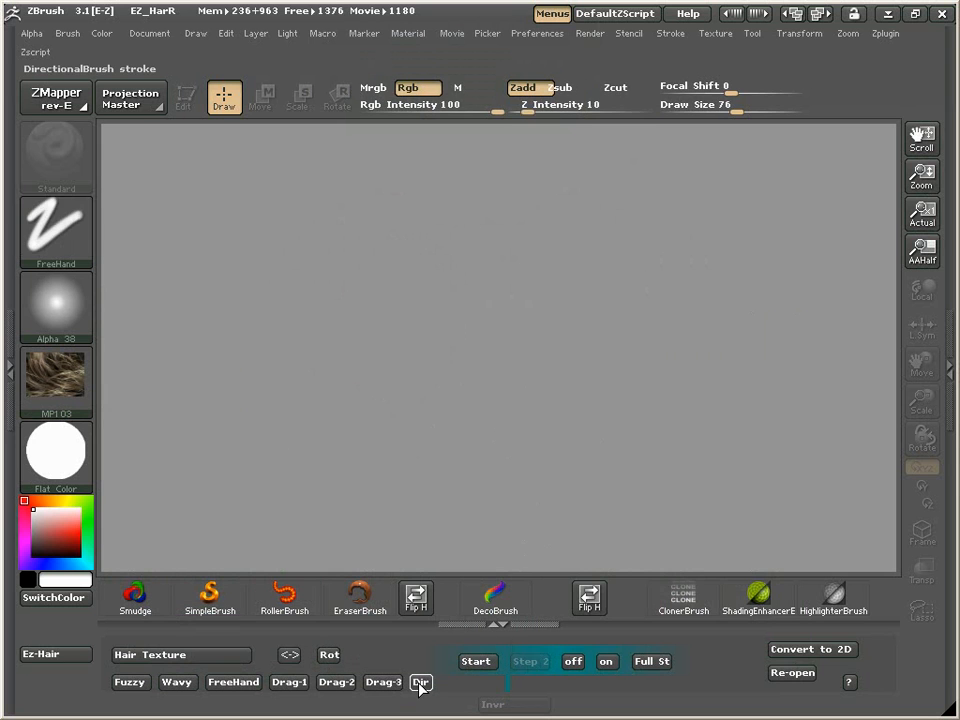
{"action": "mouse_move", "coordinate": [323, 392]}
{"action": "left_mouse_down"}
{"action": "mouse_move", "coordinate": [475, 335]}
{"action": "mouse_move", "coordinate": [540, 340]}
{"action": "mouse_move", "coordinate": [651, 377]}
{"action": "mouse_move", "coordinate": [715, 285]}
{"action": "left_mouse_up"}
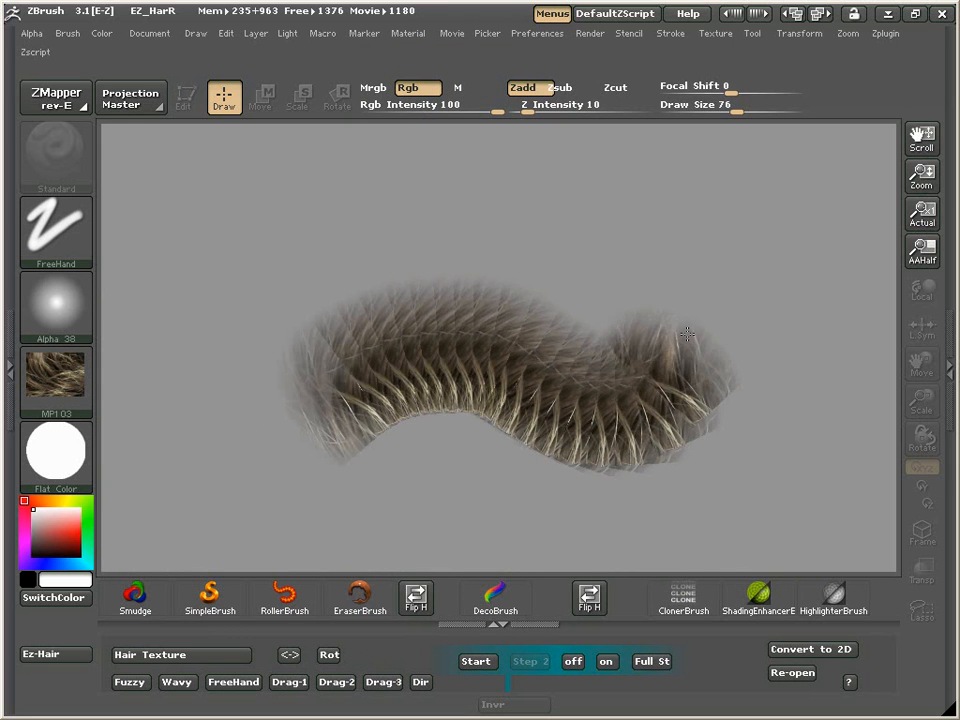
{"action": "key", "text": "ctrl+n"}
{"action": "mouse_move", "coordinate": [261, 394]}
{"action": "left_mouse_down"}
{"action": "mouse_move", "coordinate": [285, 360]}
{"action": "mouse_move", "coordinate": [461, 386]}
{"action": "mouse_move", "coordinate": [606, 289]}
{"action": "mouse_move", "coordinate": [635, 290]}
{"action": "left_mouse_up"}
{"action": "key", "text": "ctrl+n"}
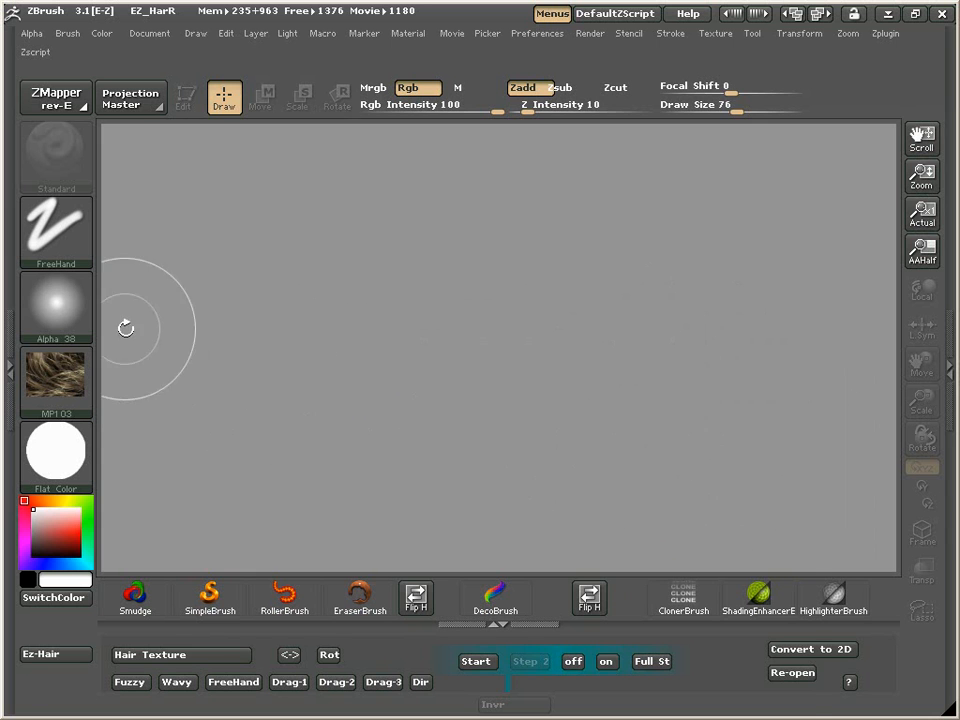
Switch the Dir stroke to the ALP3 alpha, paint a curved swath of MP103 hair, and clear the canvas
{"action": "left_click", "coordinate": [82, 315]}
{"action": "left_click", "coordinate": [305, 300]}
{"action": "mouse_move", "coordinate": [278, 366]}
{"action": "left_mouse_down"}
{"action": "mouse_move", "coordinate": [452, 396]}
{"action": "mouse_move", "coordinate": [546, 364]}
{"action": "mouse_move", "coordinate": [607, 287]}
{"action": "left_mouse_up"}
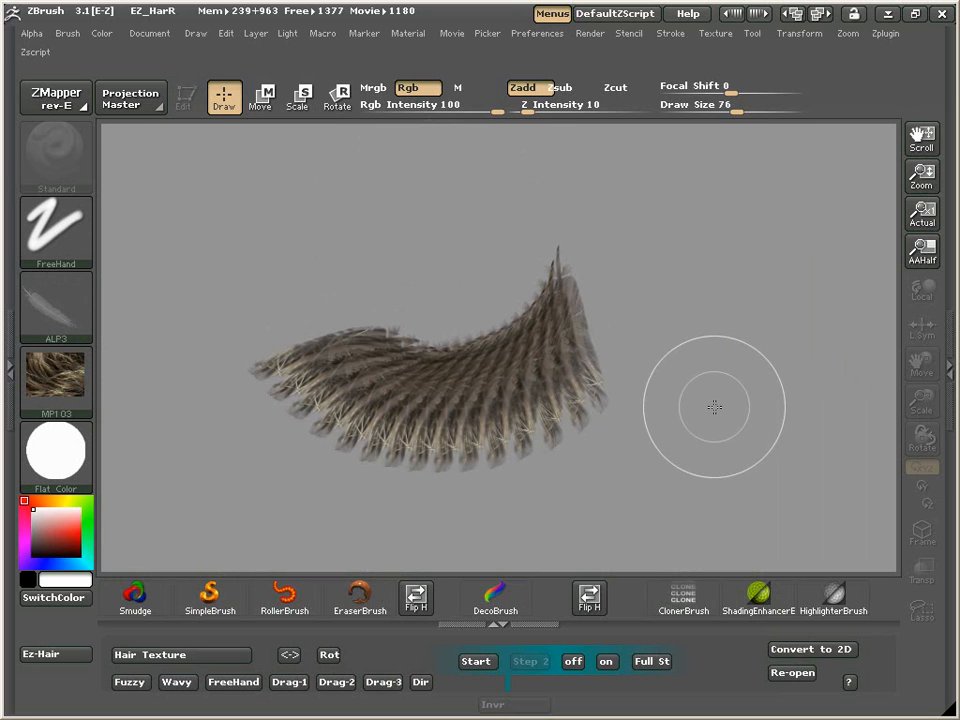
{"action": "key", "text": "ctrl+n"}
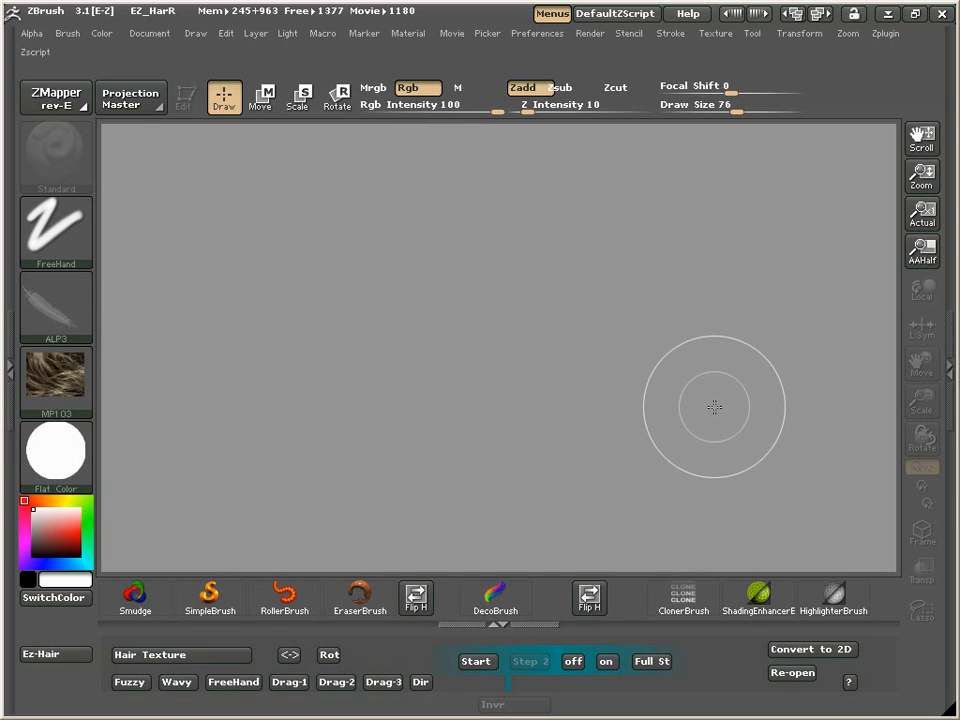